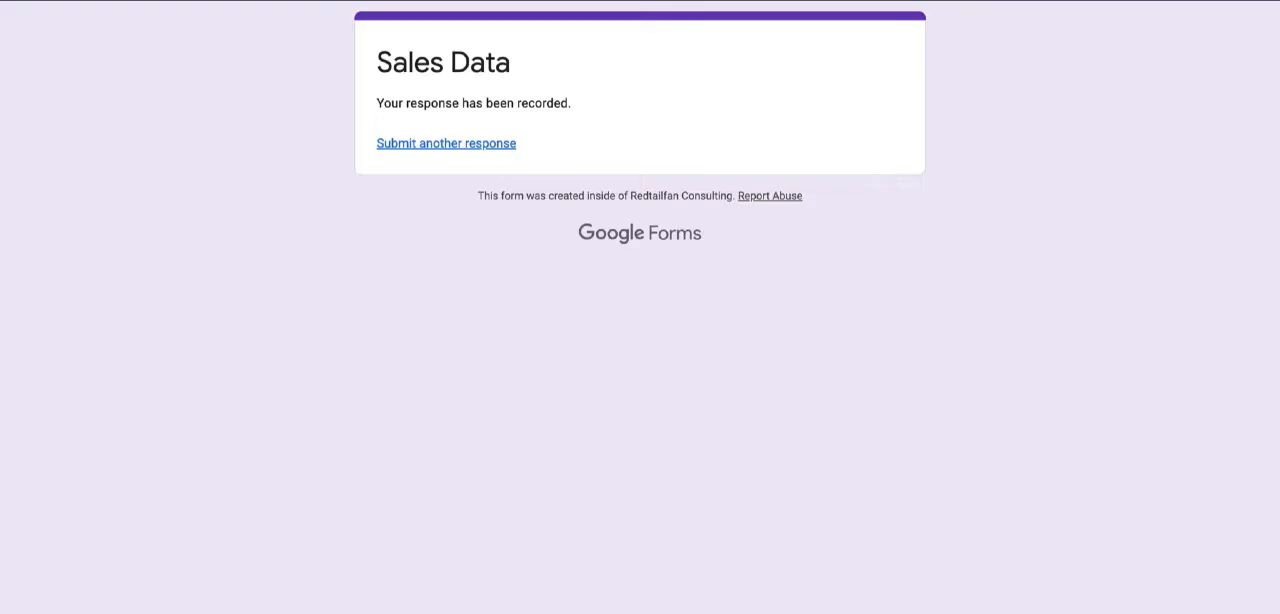
Submit another Sales Data form response with the brand Burberry and an amount of 200.
click(446, 143)
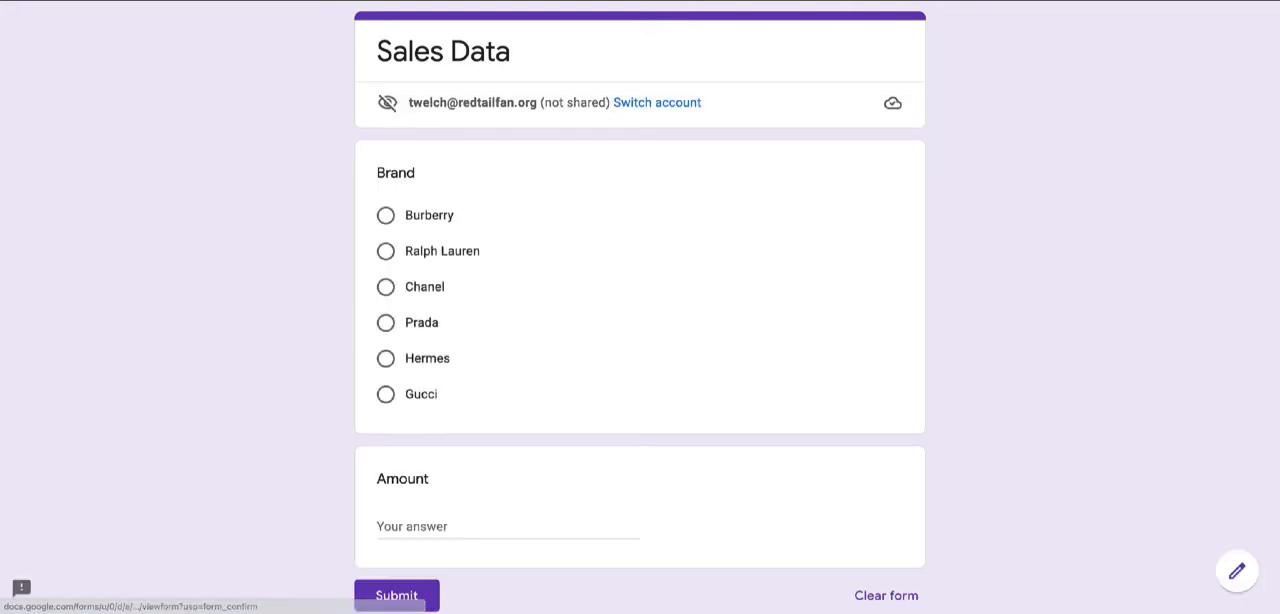
click(386, 215)
scroll(386, 215, down, 2)
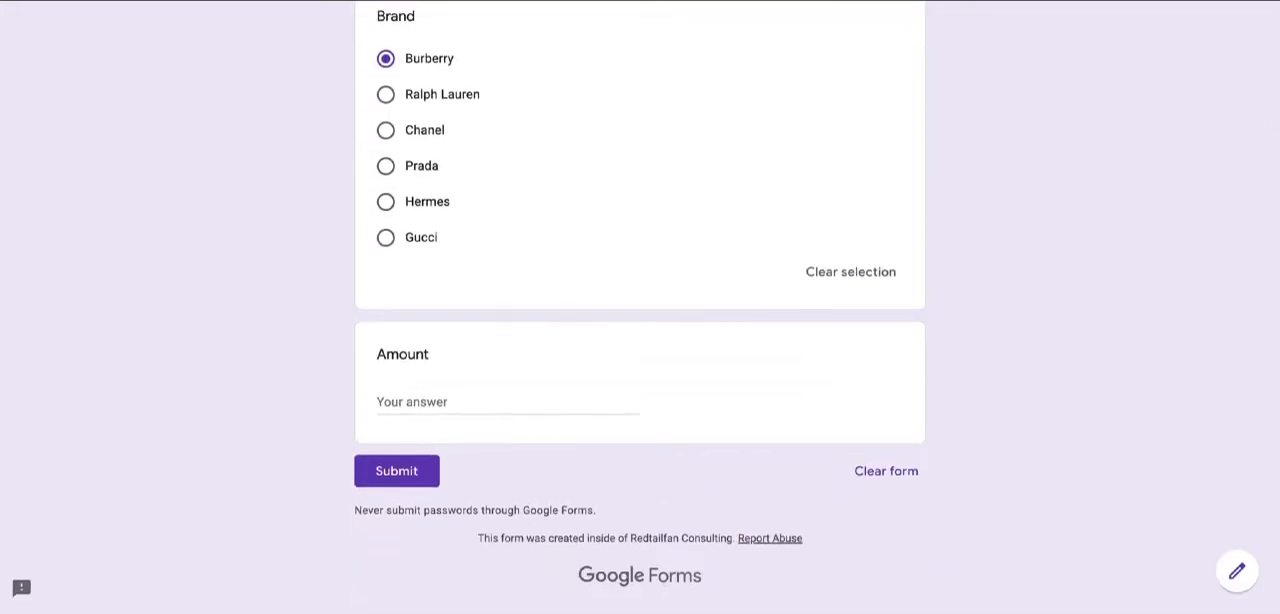
click(425, 402)
text(200)
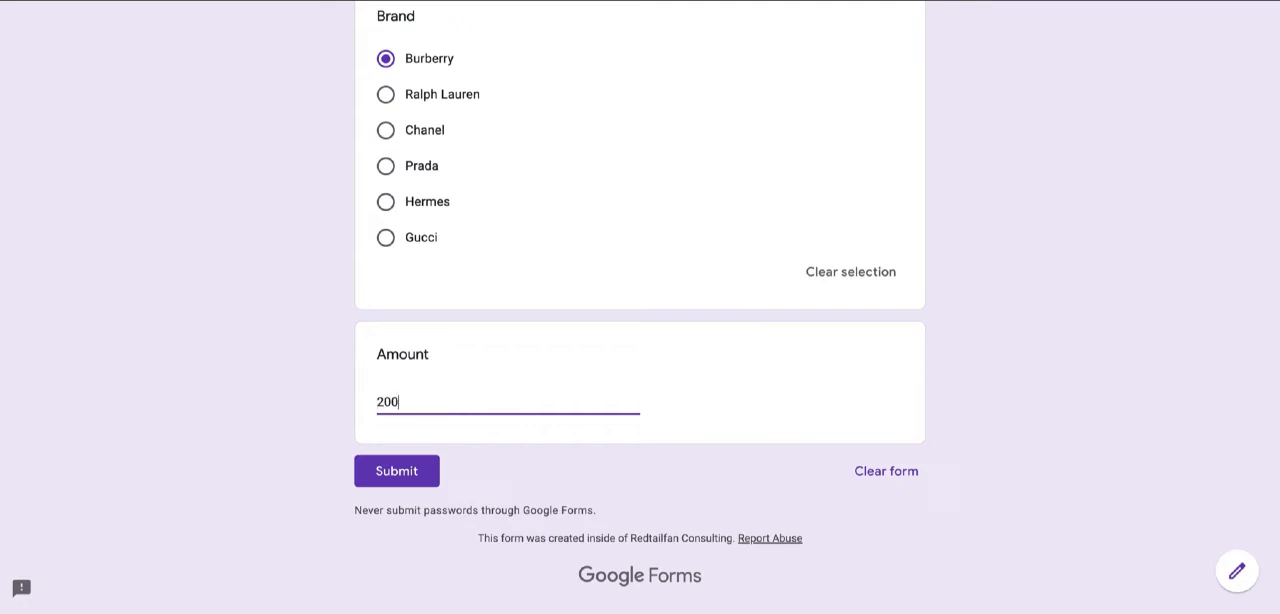
click(396, 471)
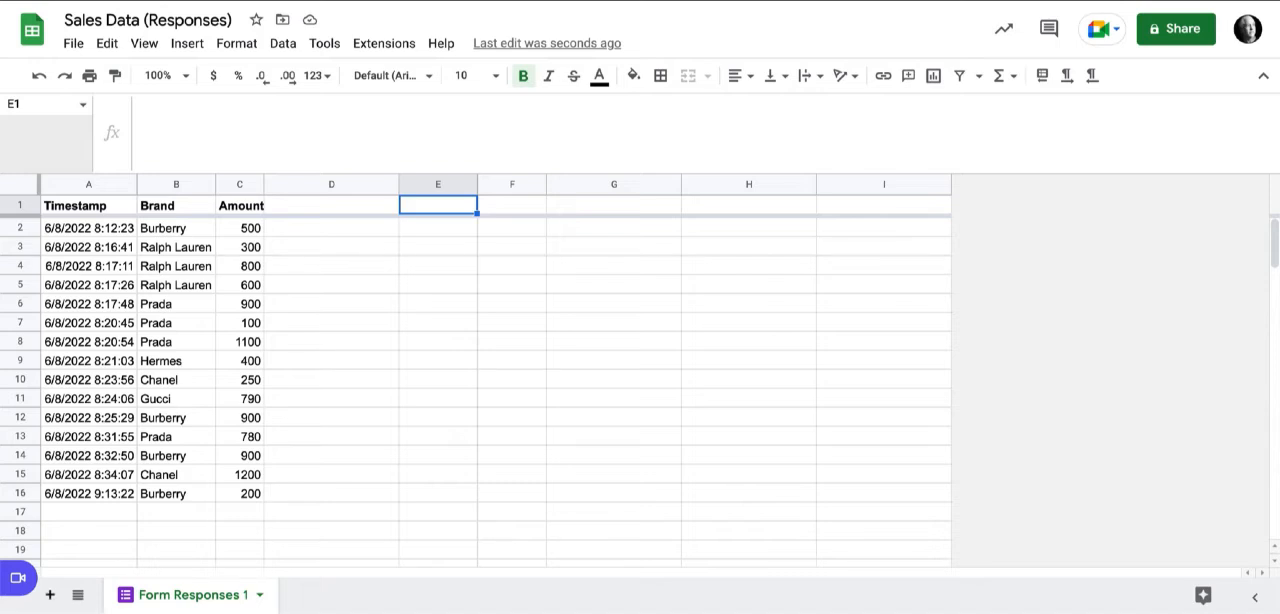
Add a new sheet to the Sales Data (Responses) spreadsheet and name it summary.
click(50, 594)
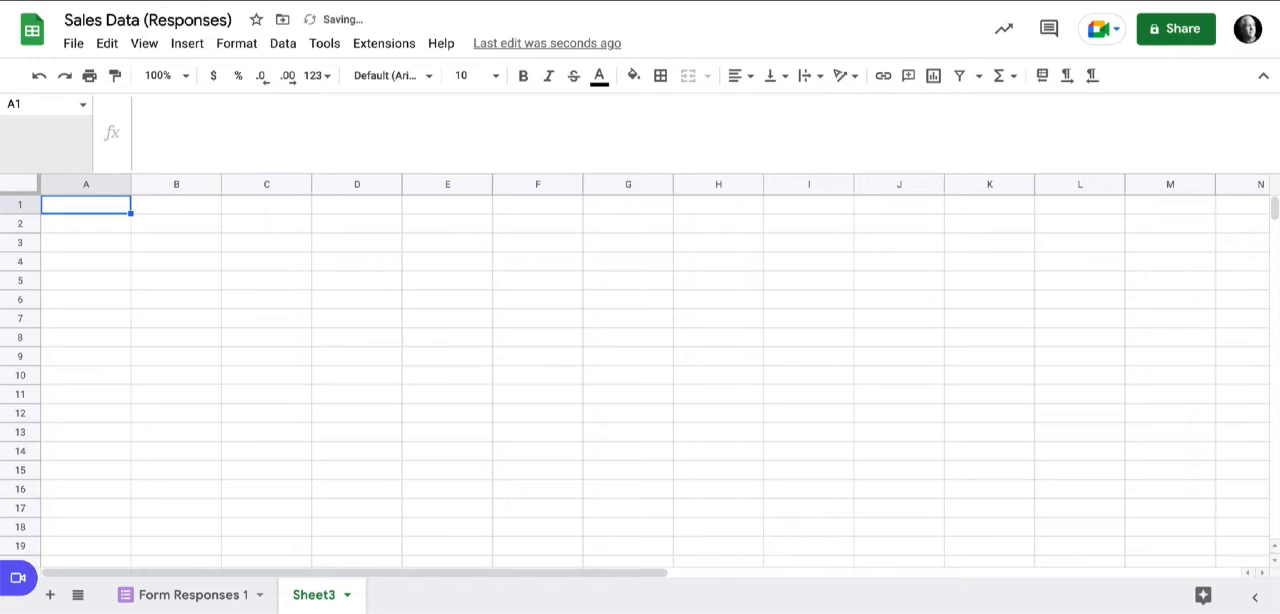
double_click(314, 595)
text(summa)
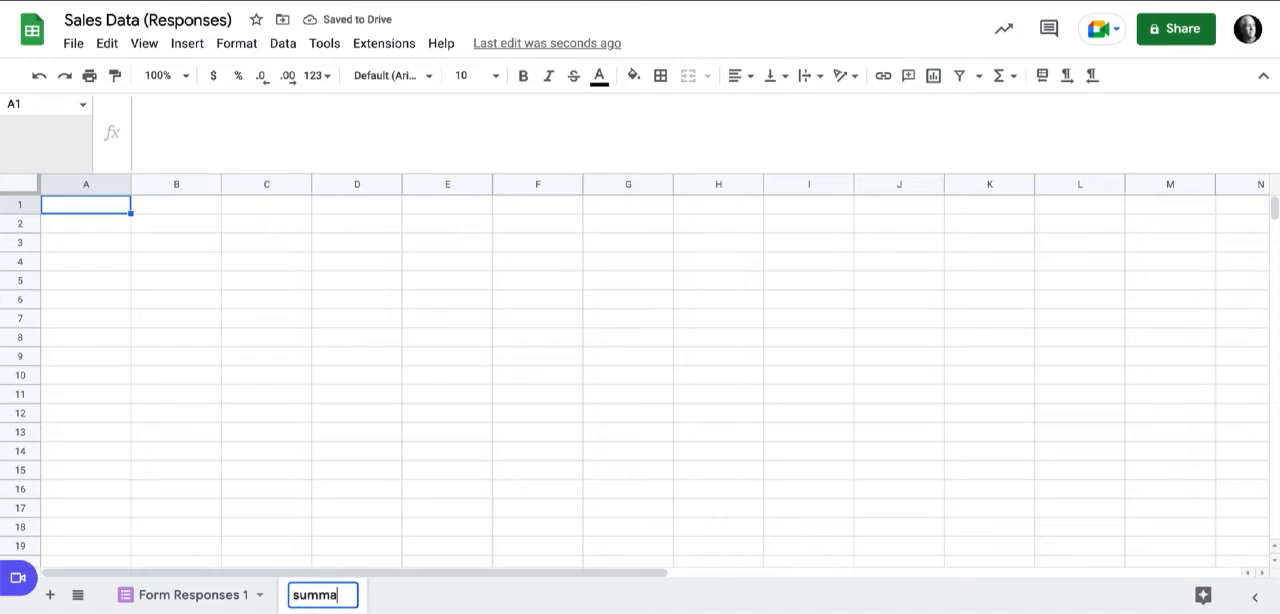
text(ry)
key(Return)
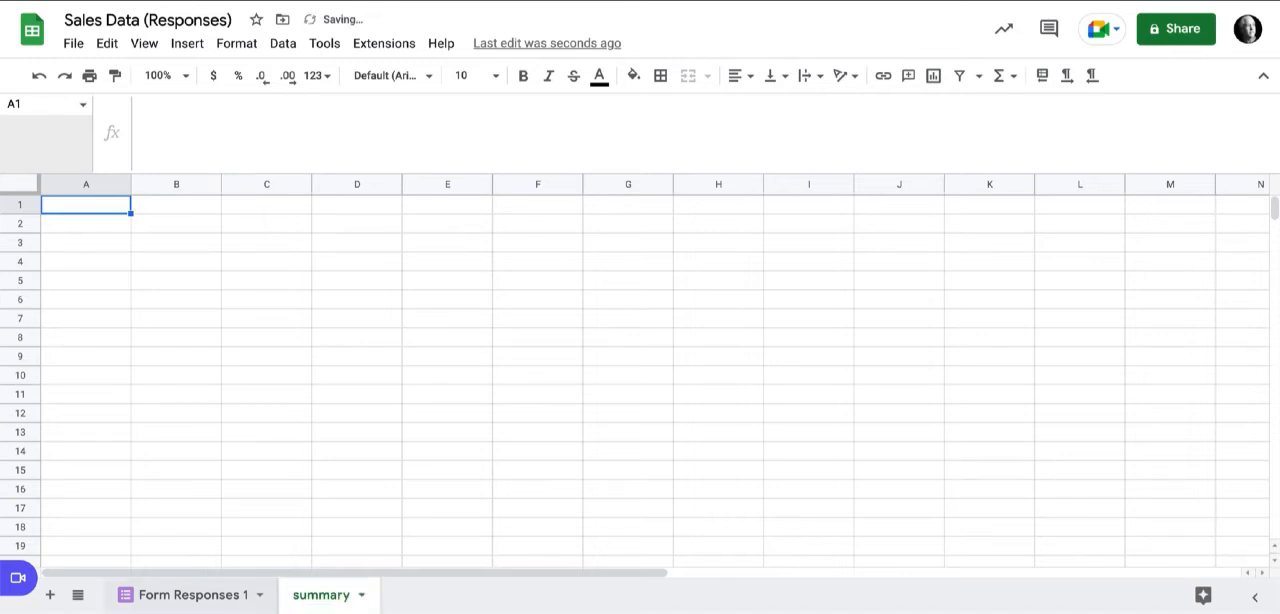
Check the named range covering columns A to C of Form Responses 1, and return to the summary sheet.
click(193, 595)
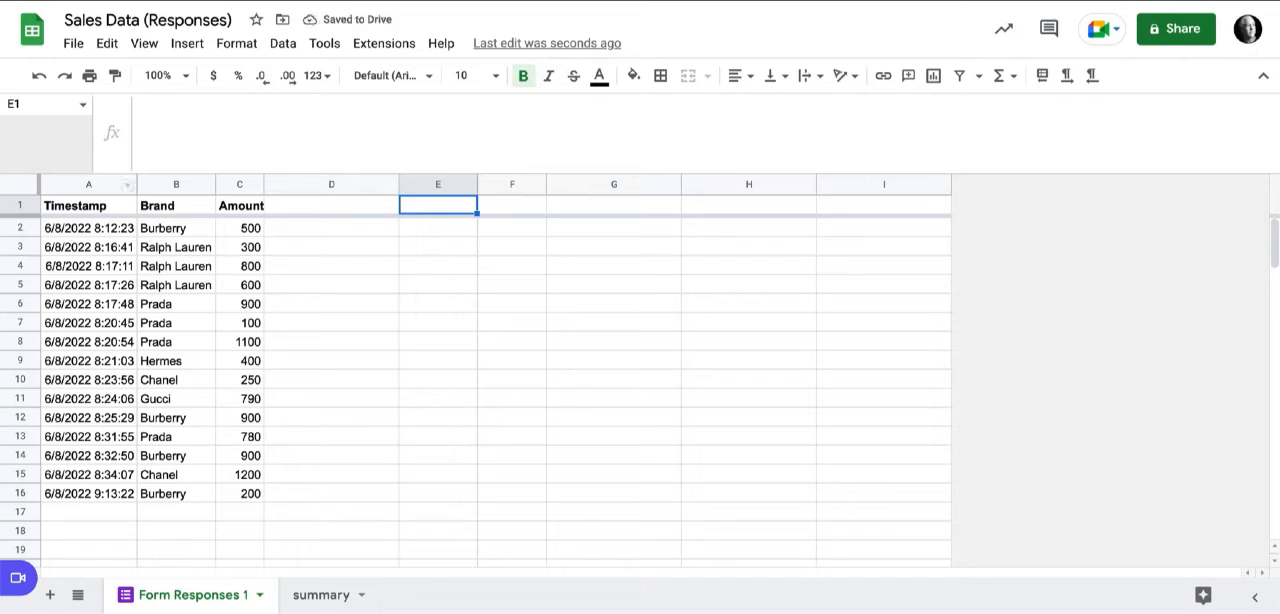
drag(92, 185, 236, 185)
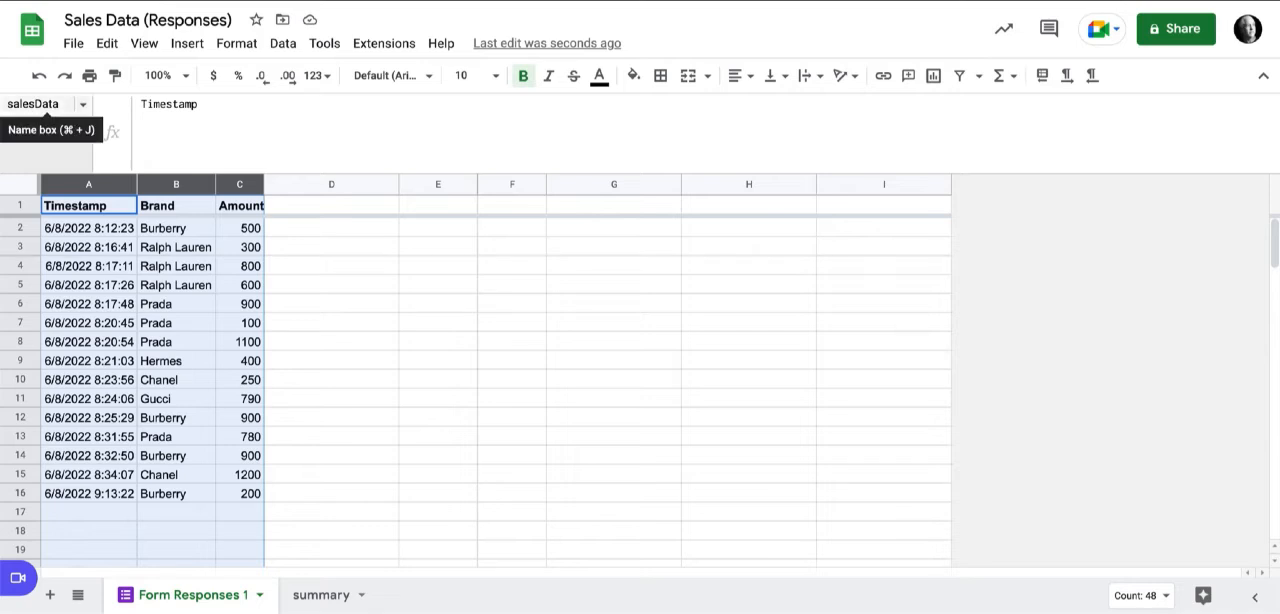
click(320, 595)
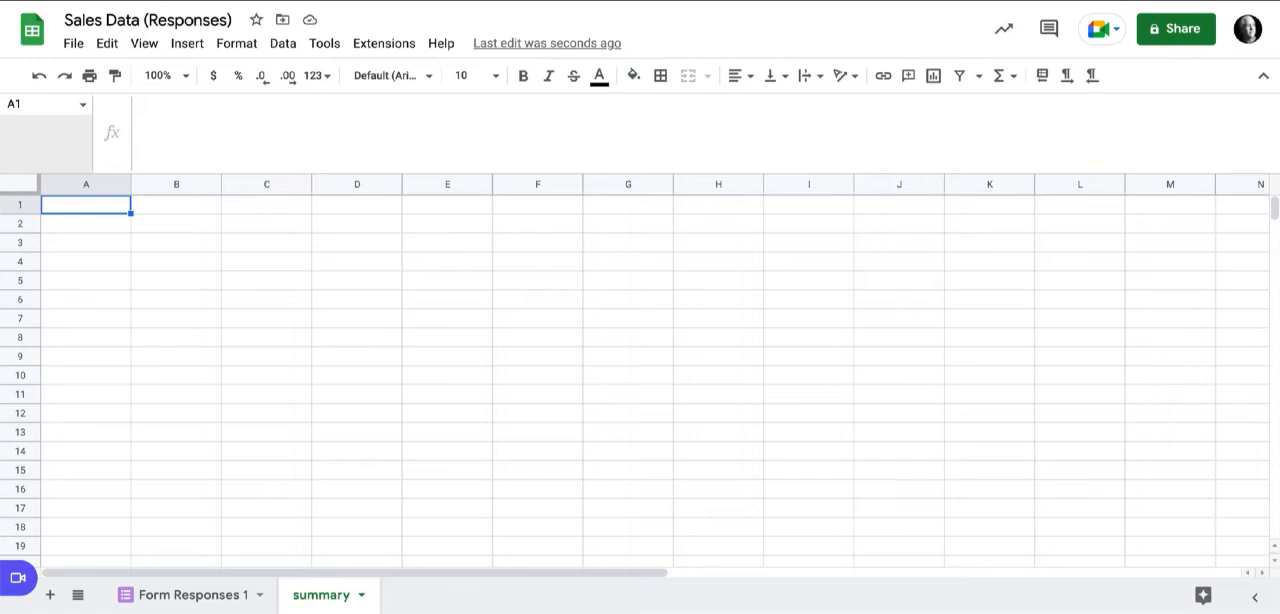
Enter a formula in cell A1 of the summary sheet that lists the brands: =QUERY(salesData, "select B").
text(=)
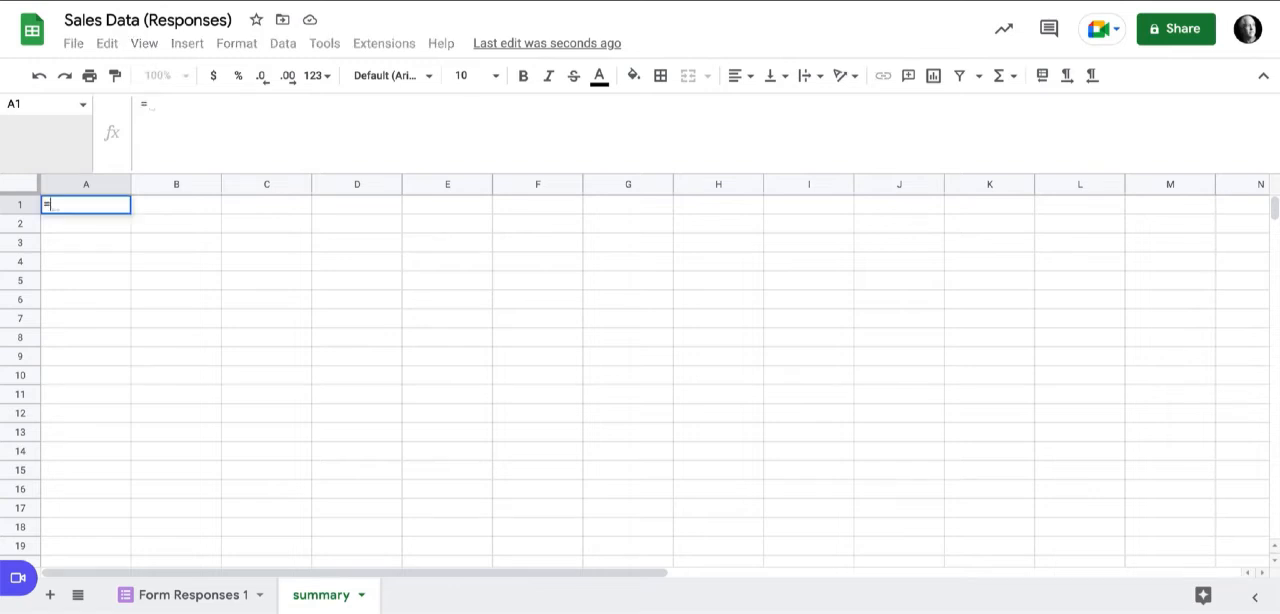
text(q)
key(Tab)
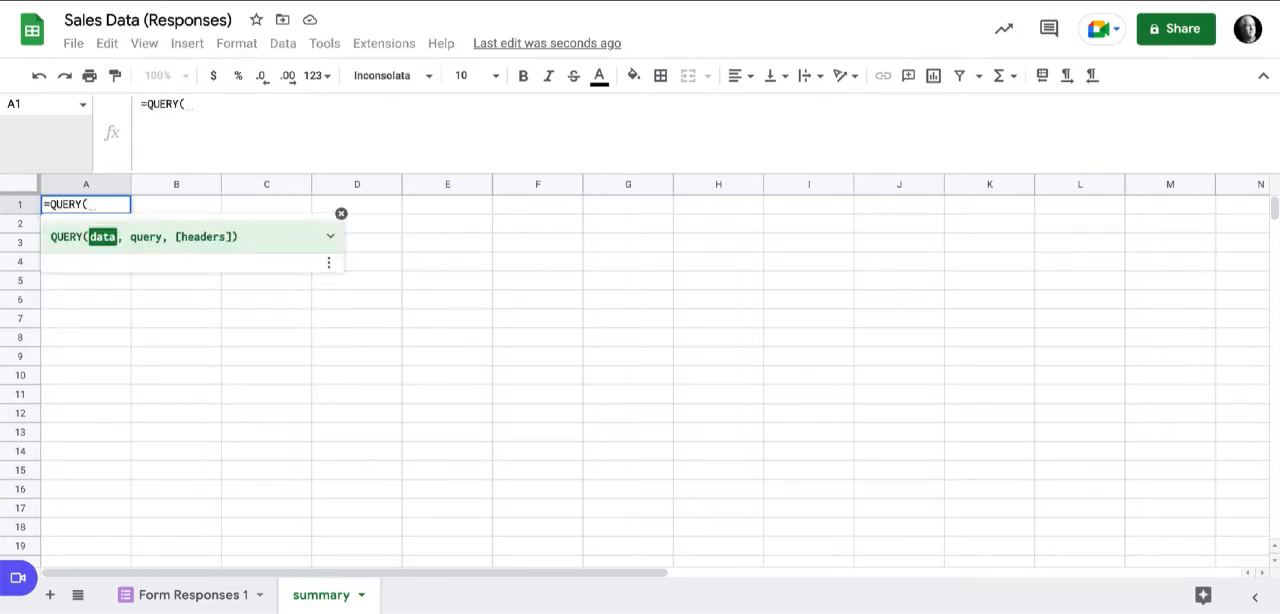
text(sal)
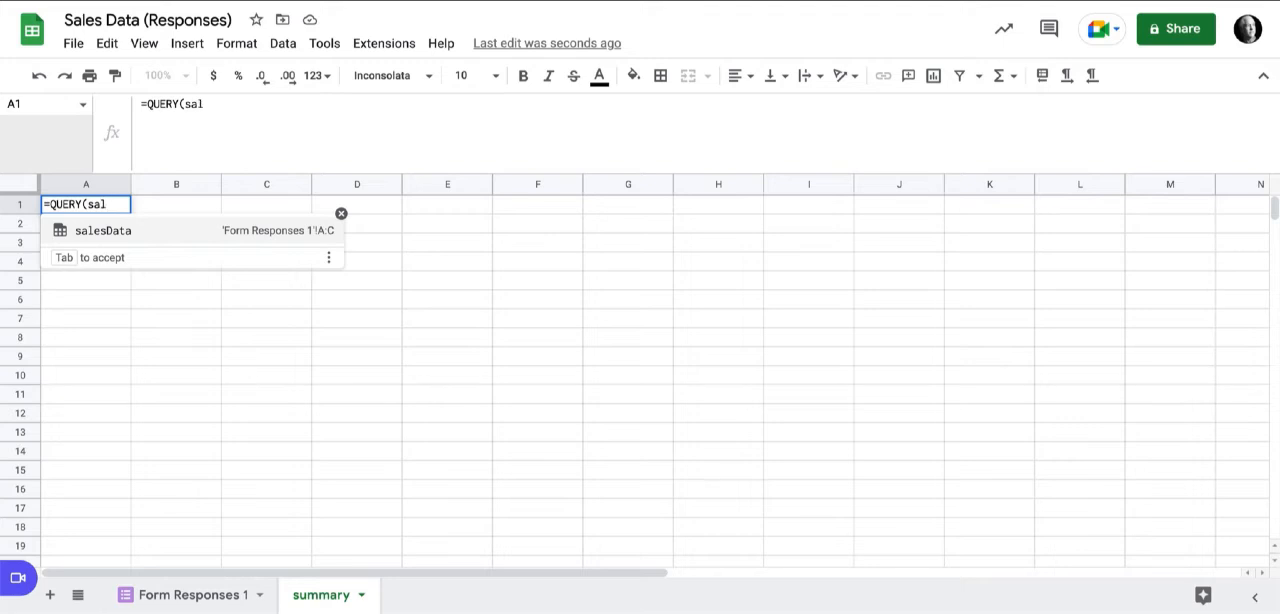
key(Tab)
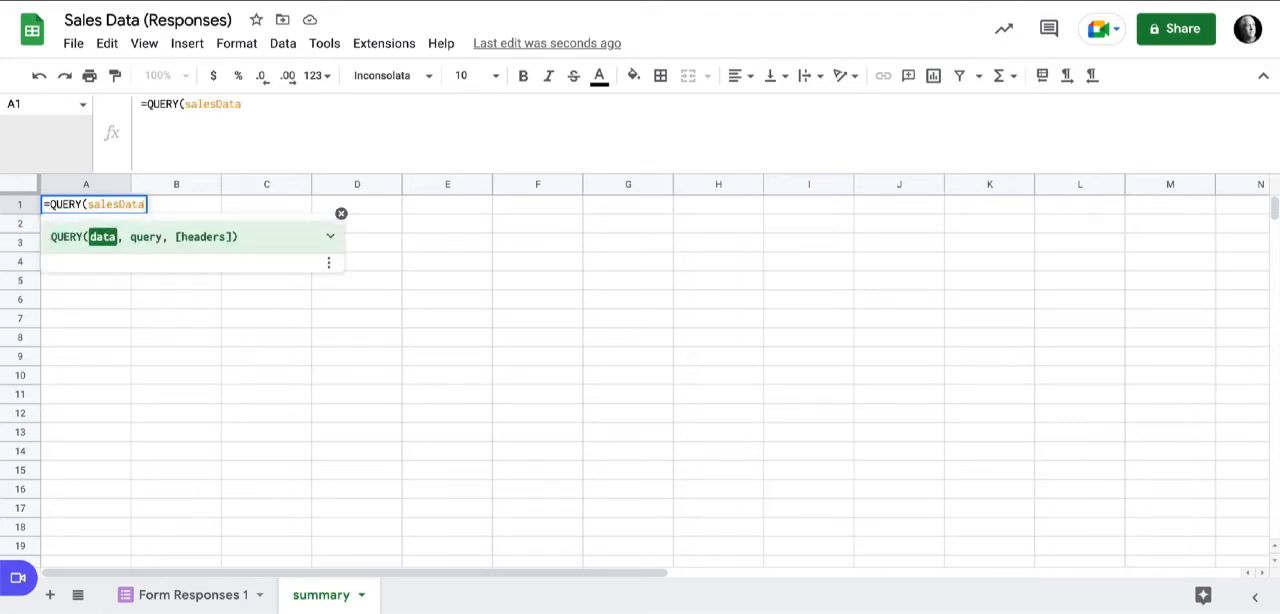
text(, ')
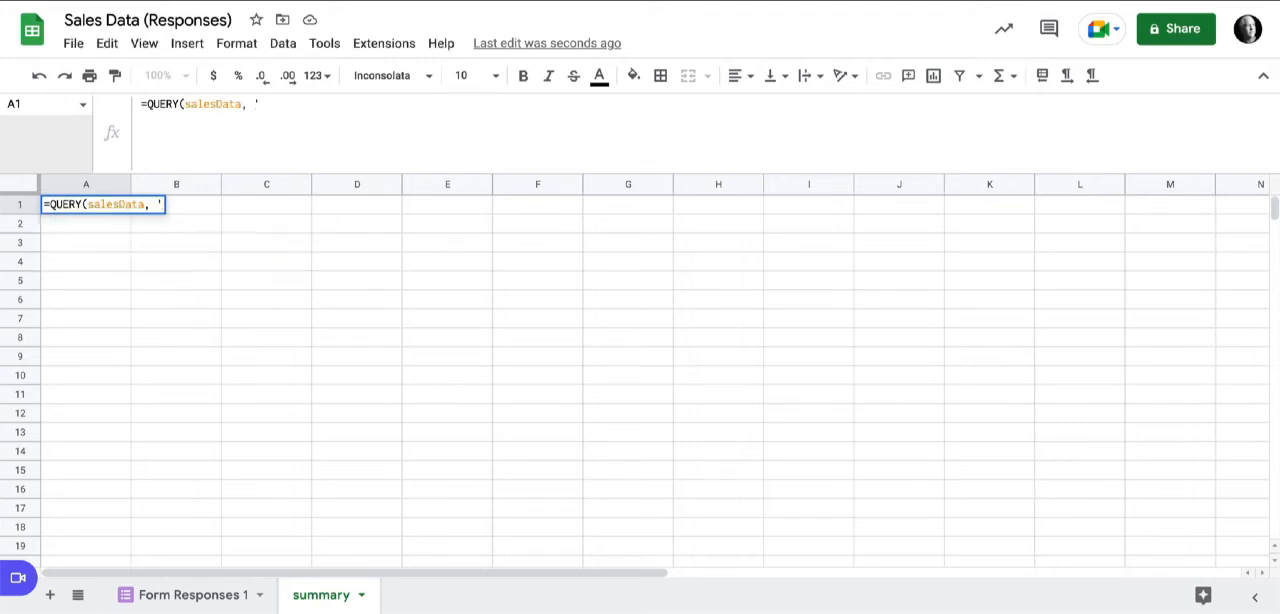
key(BackSpace)
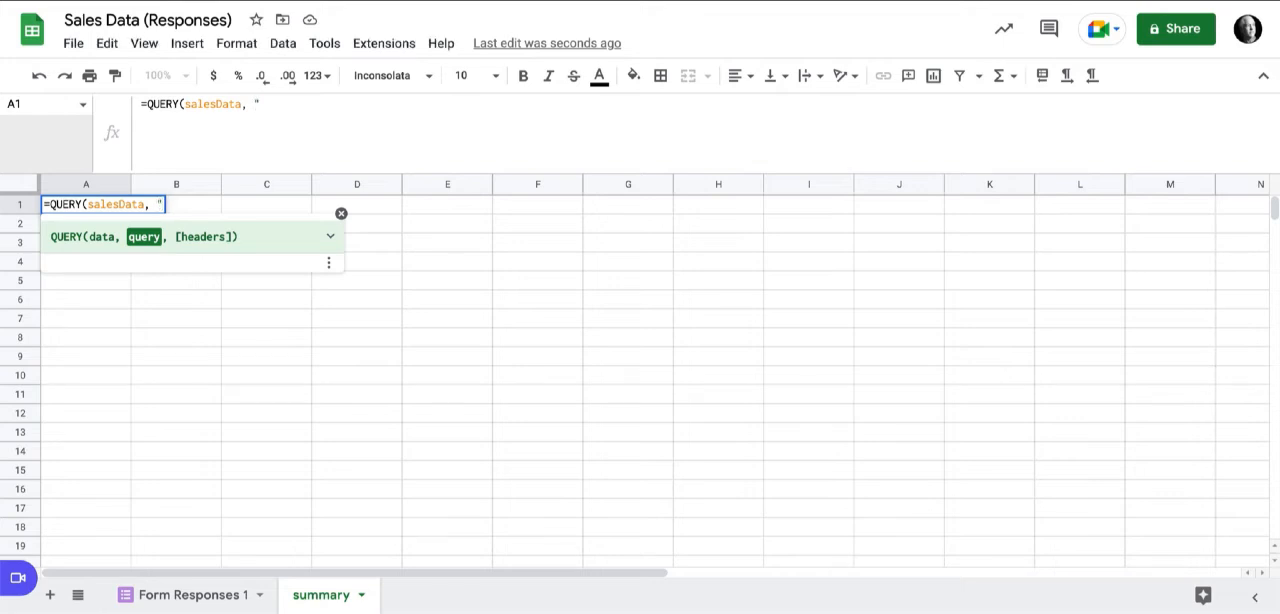
text("select )
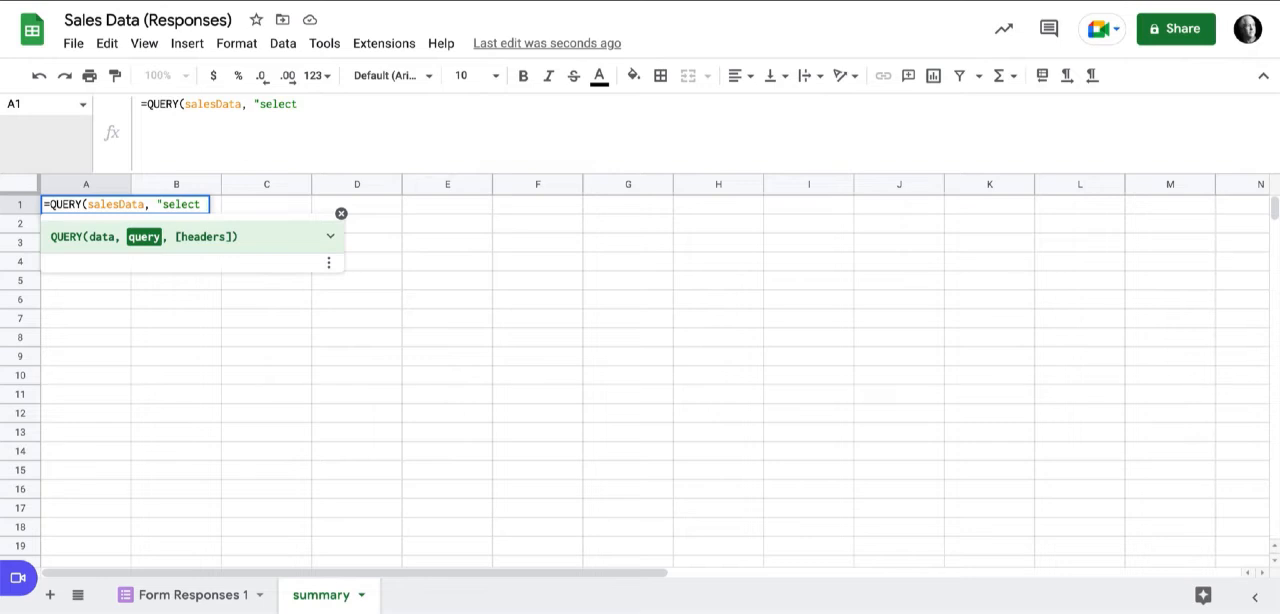
text(B)
key(Return)
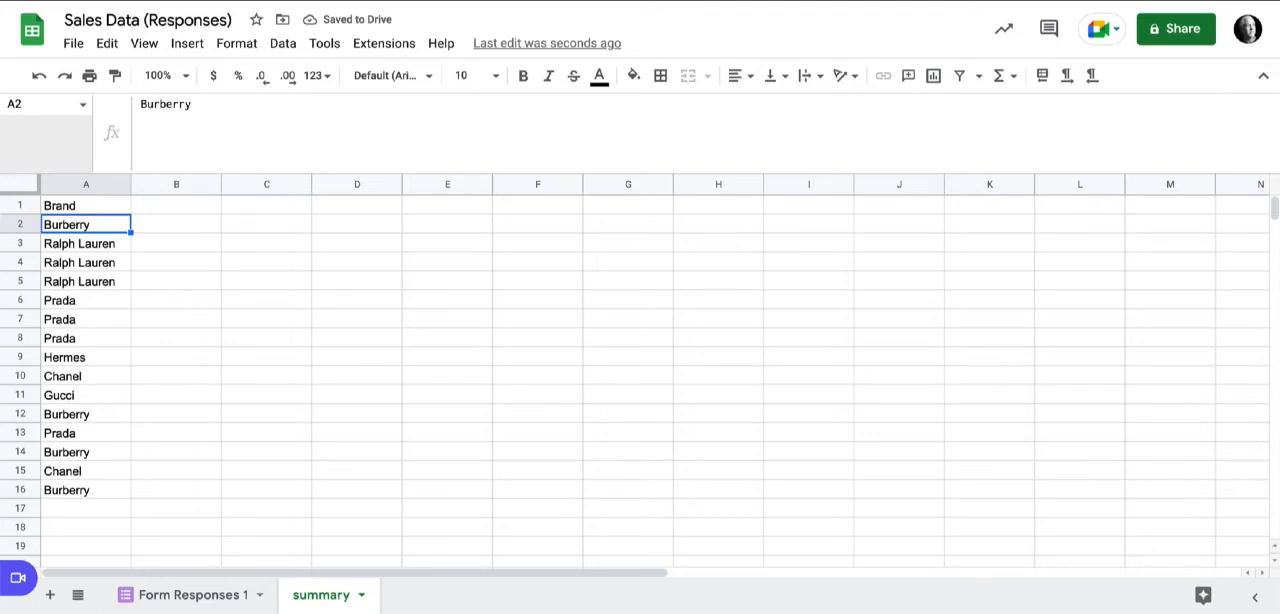
Extend the query in A1 to also total the amounts, using "select B, sum(C)".
click(86, 206)
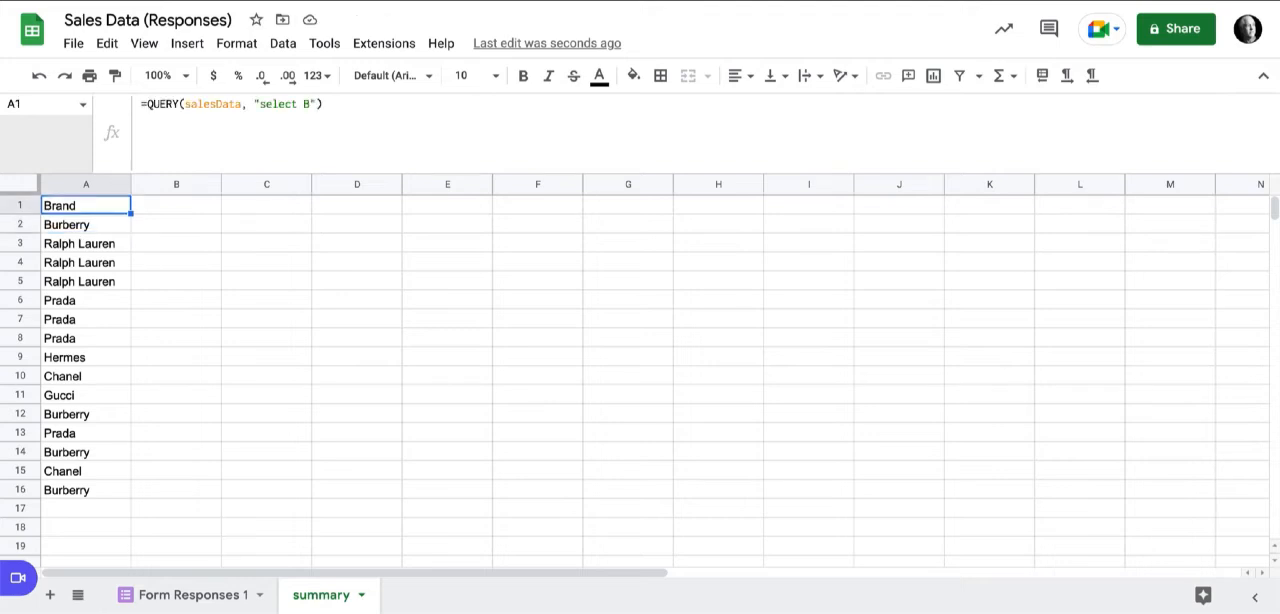
click(310, 104)
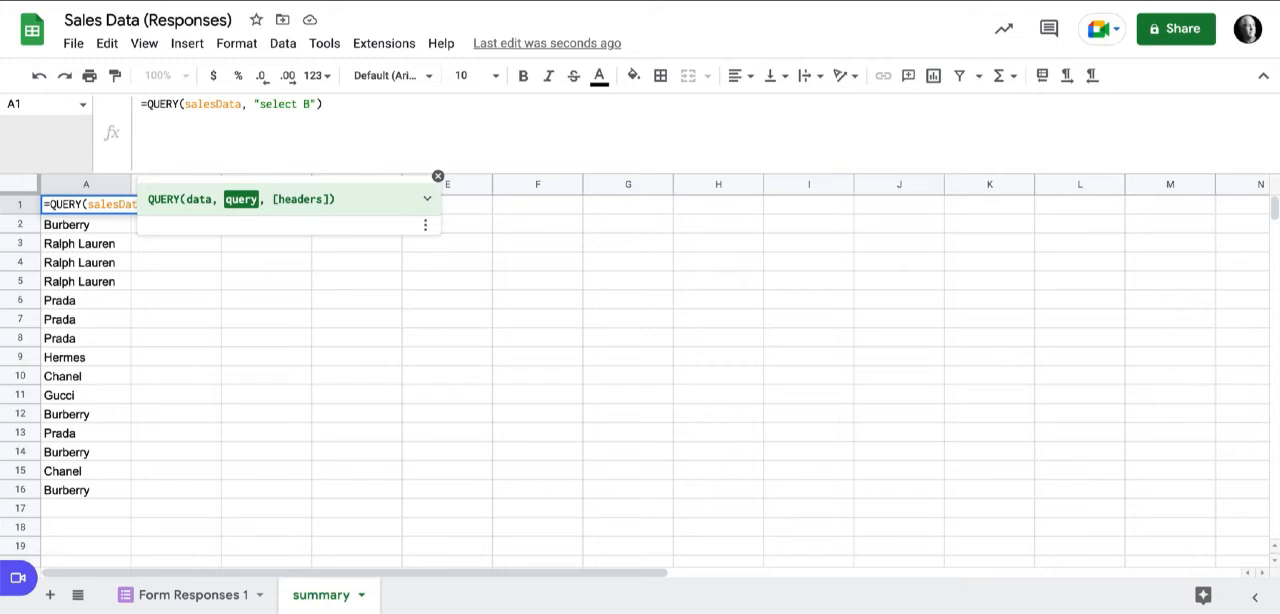
text(,)
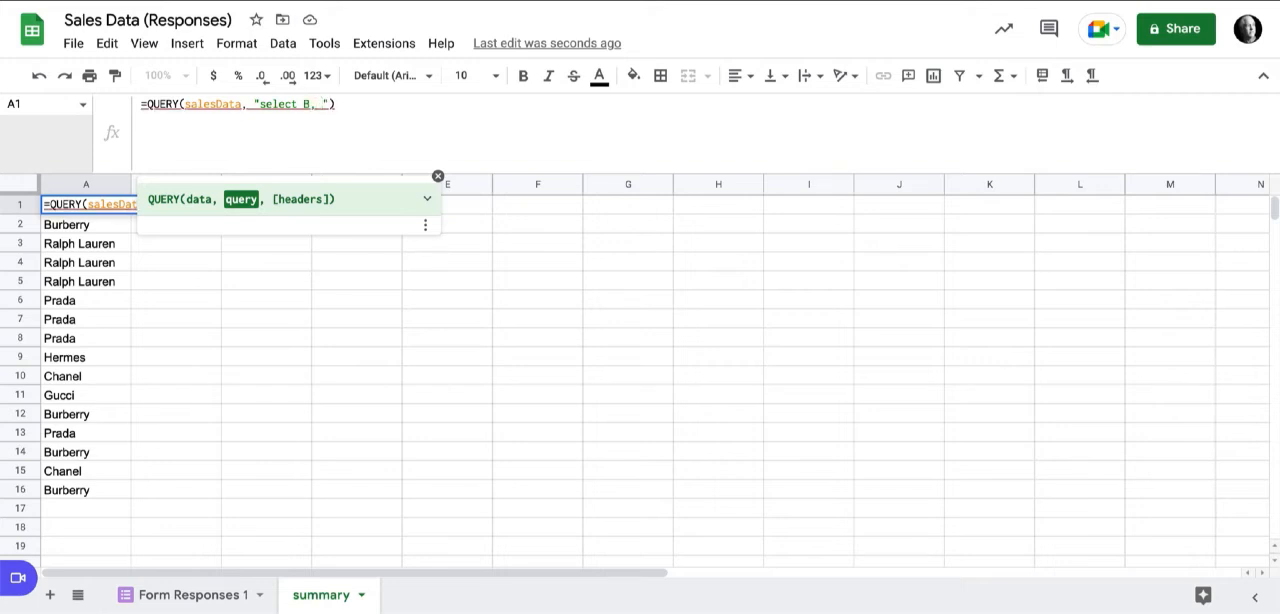
text( sum(C))
key(Return)
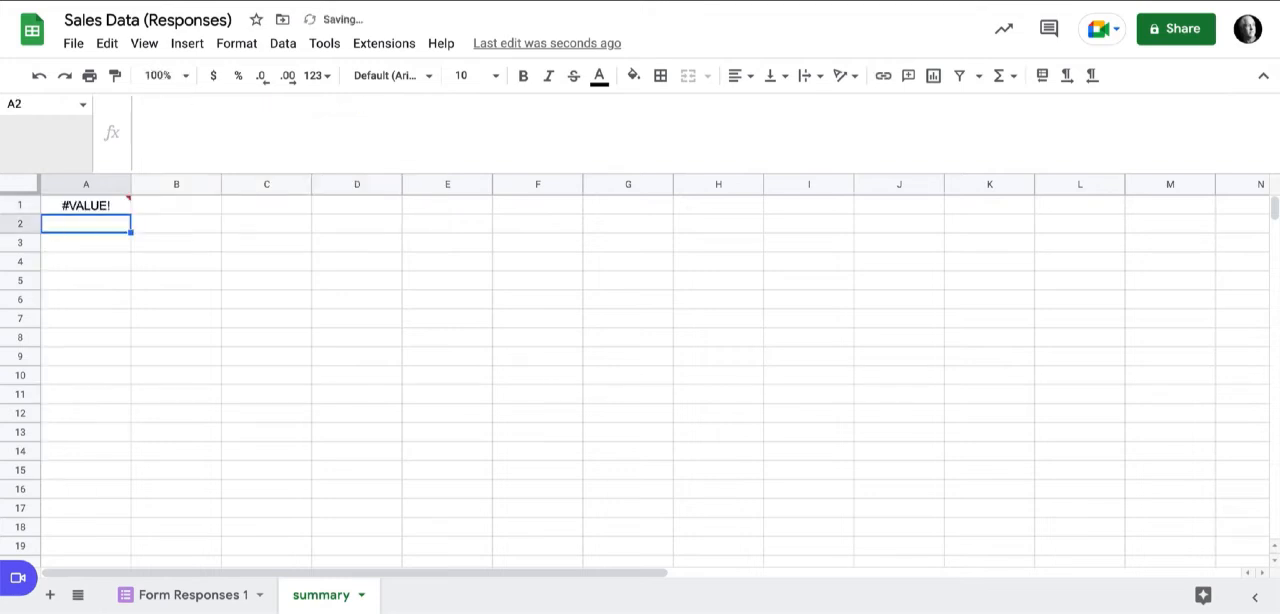
Add "group by B" after sum(C) in the A1 query to total the amounts per brand.
mouse_move(100, 205)
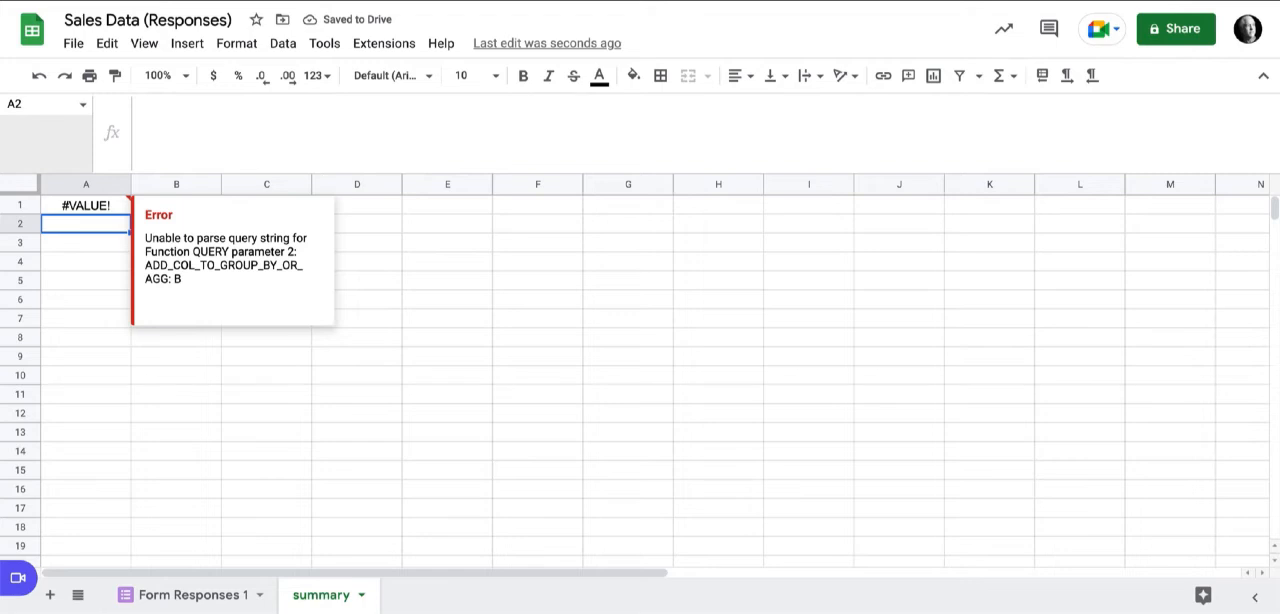
click(98, 205)
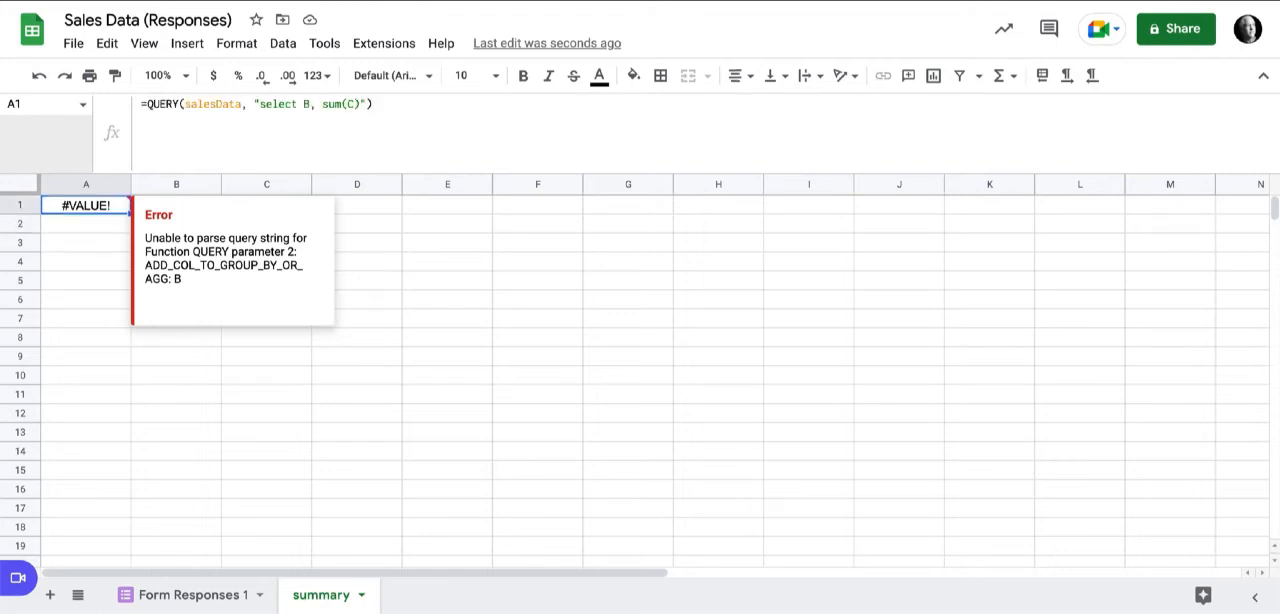
click(361, 104)
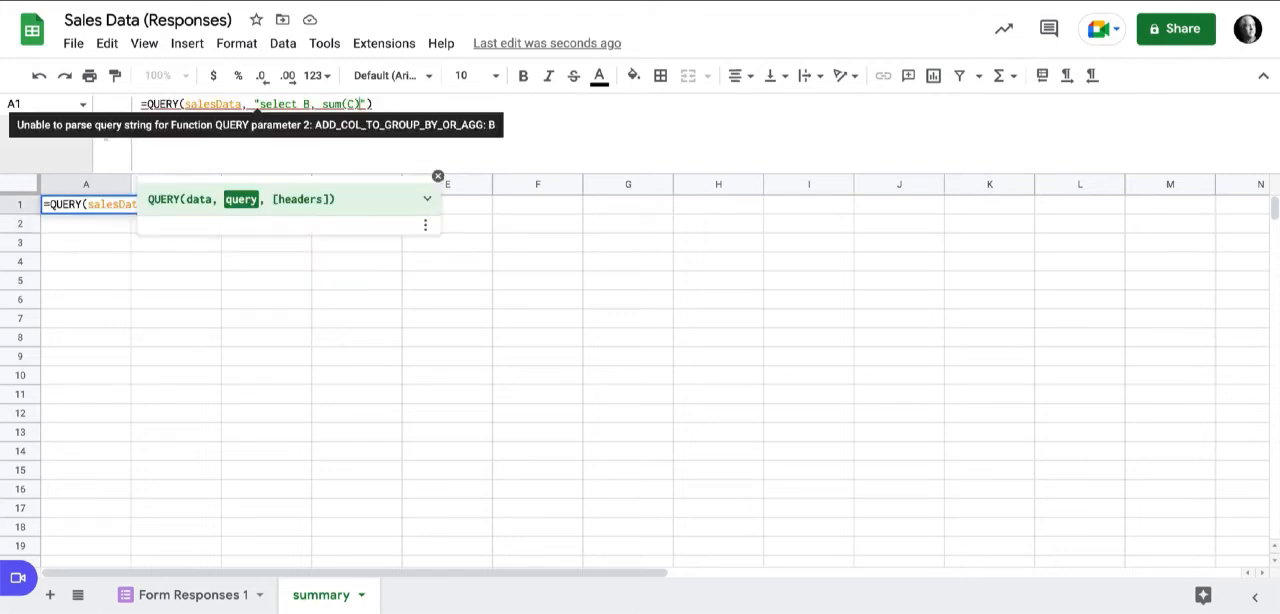
text(group b)
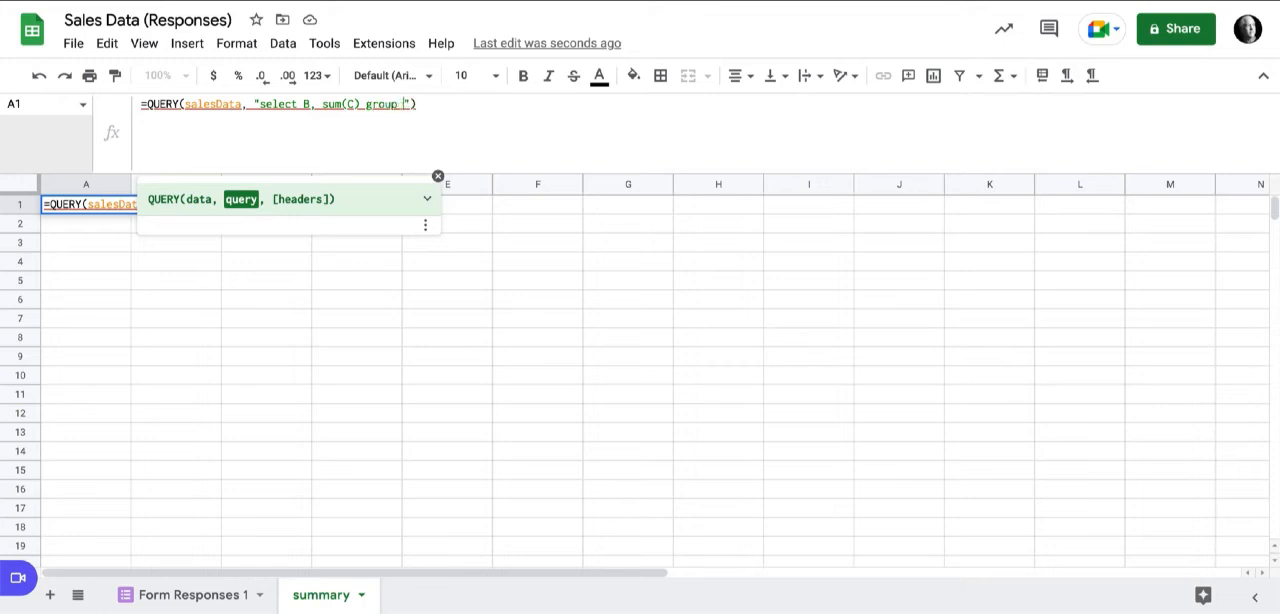
text(y B)
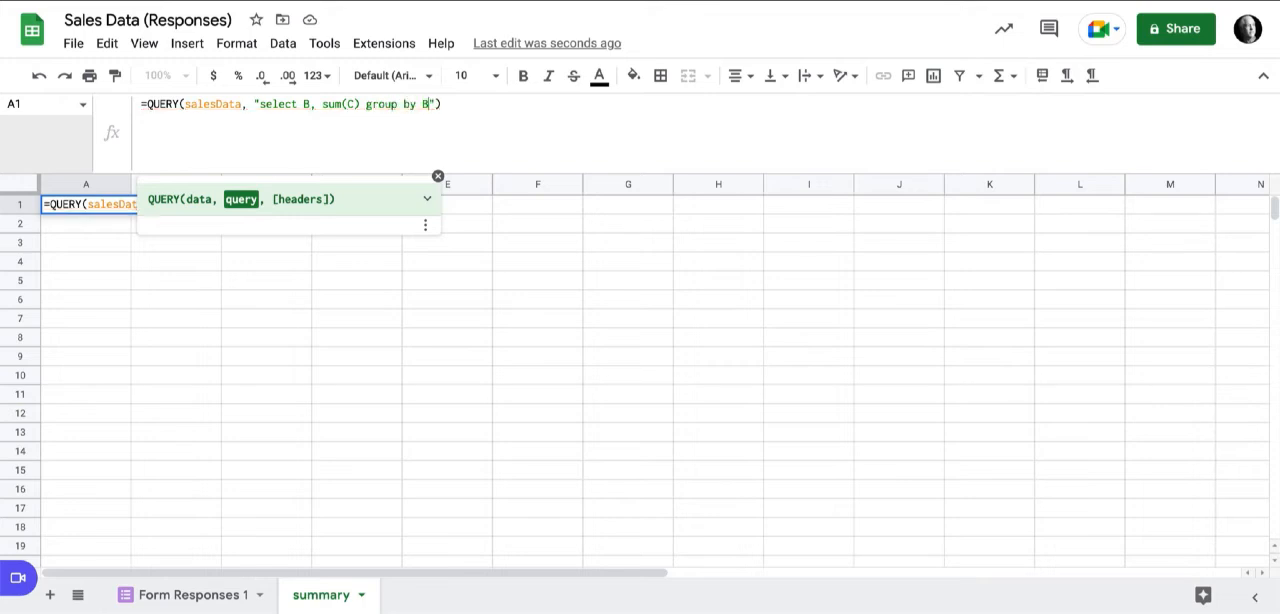
key(Return)
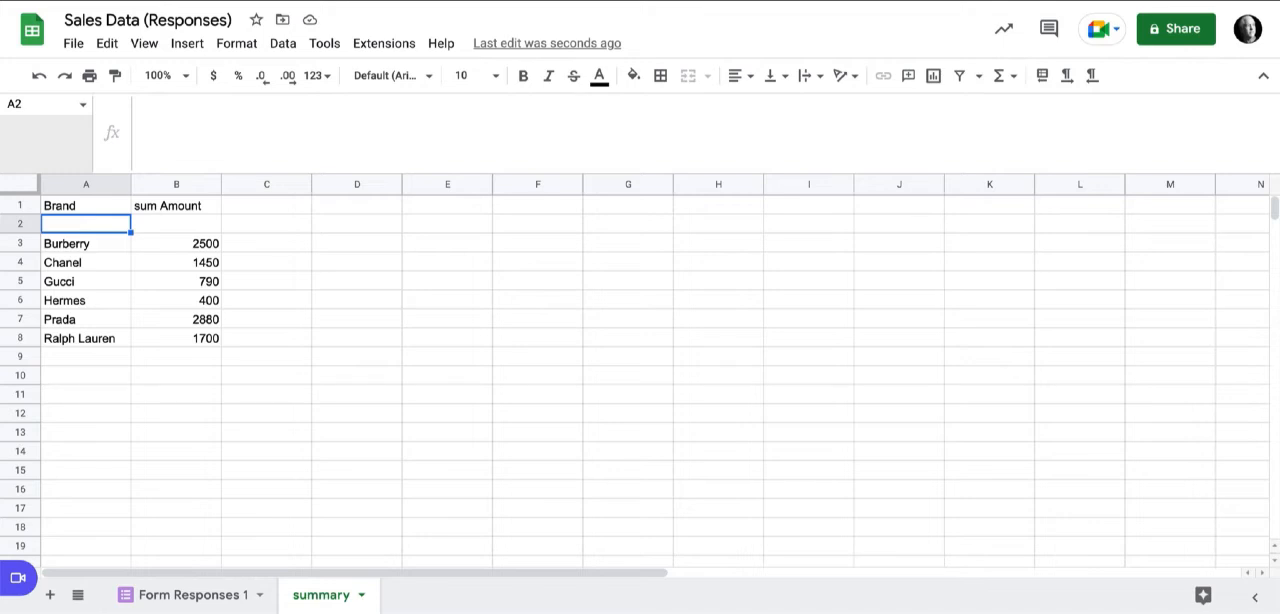
Exclude blank brands from the A1 query by inserting "where B is not null" before the group by clause.
click(86, 206)
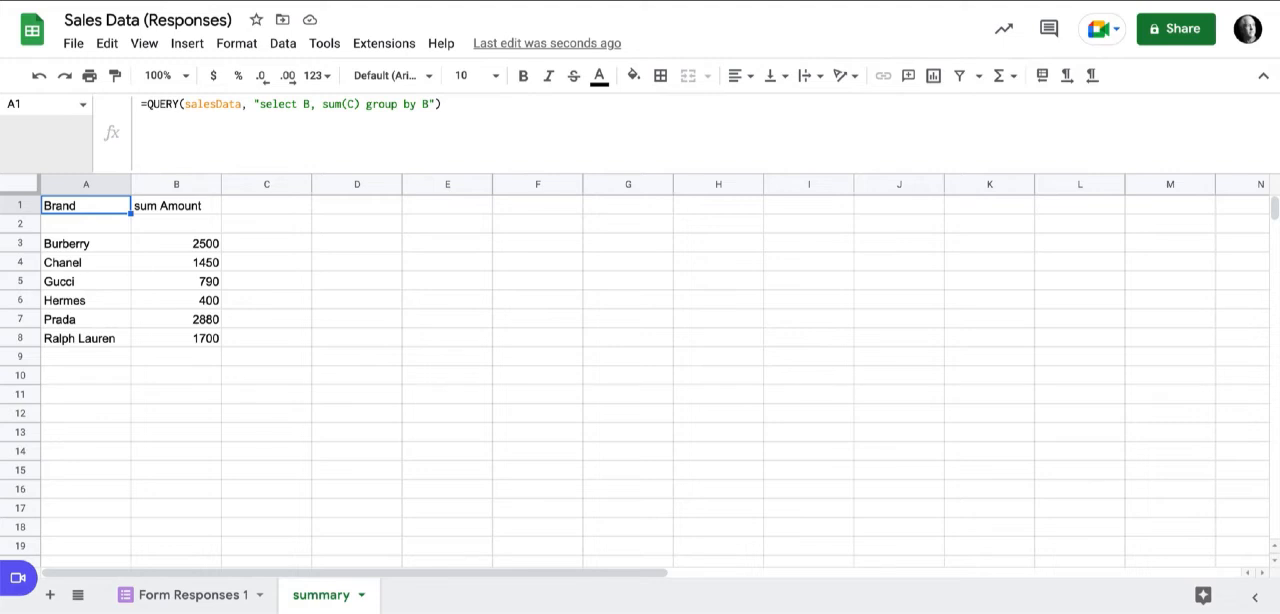
click(429, 104)
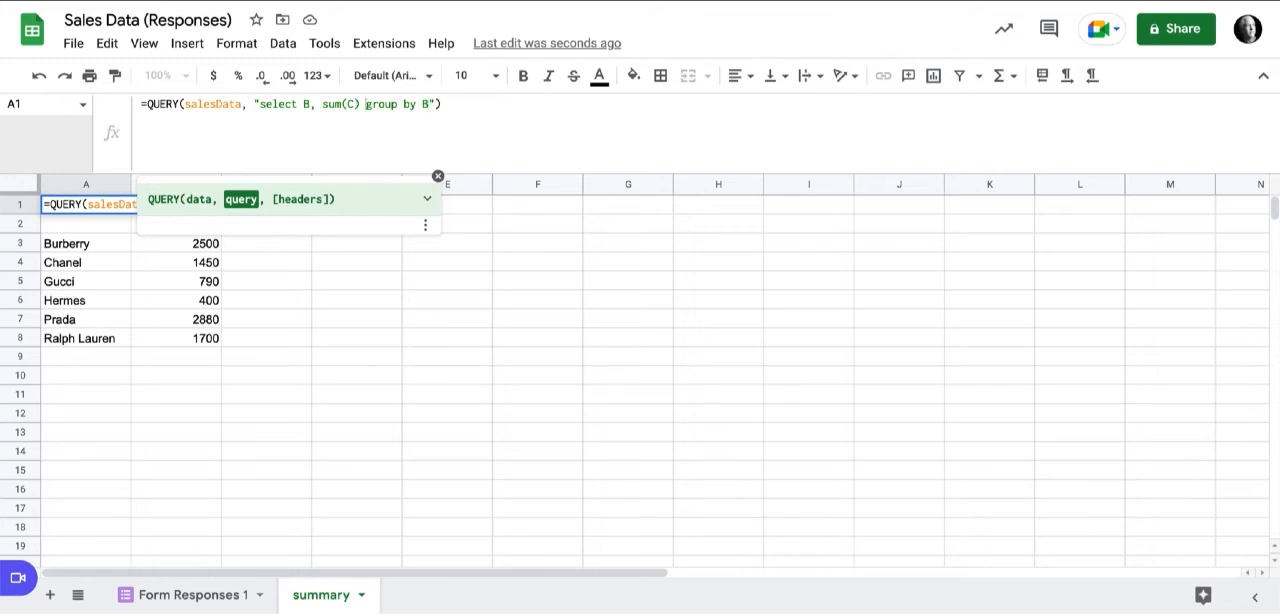
text(where )
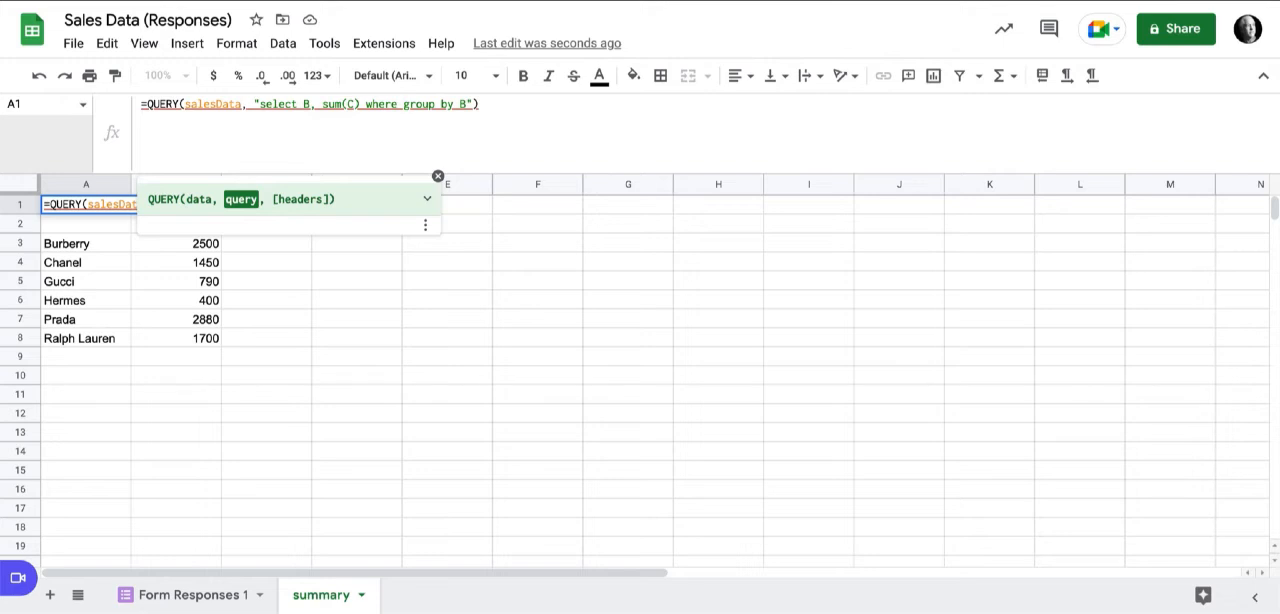
text(B is not )
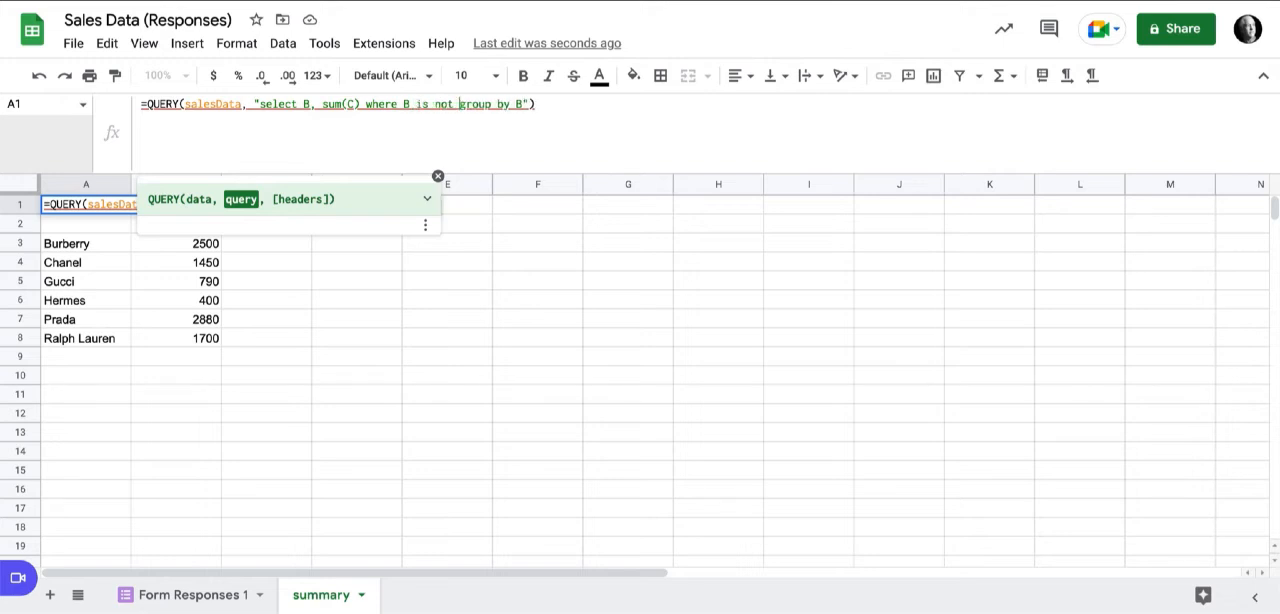
text(null)
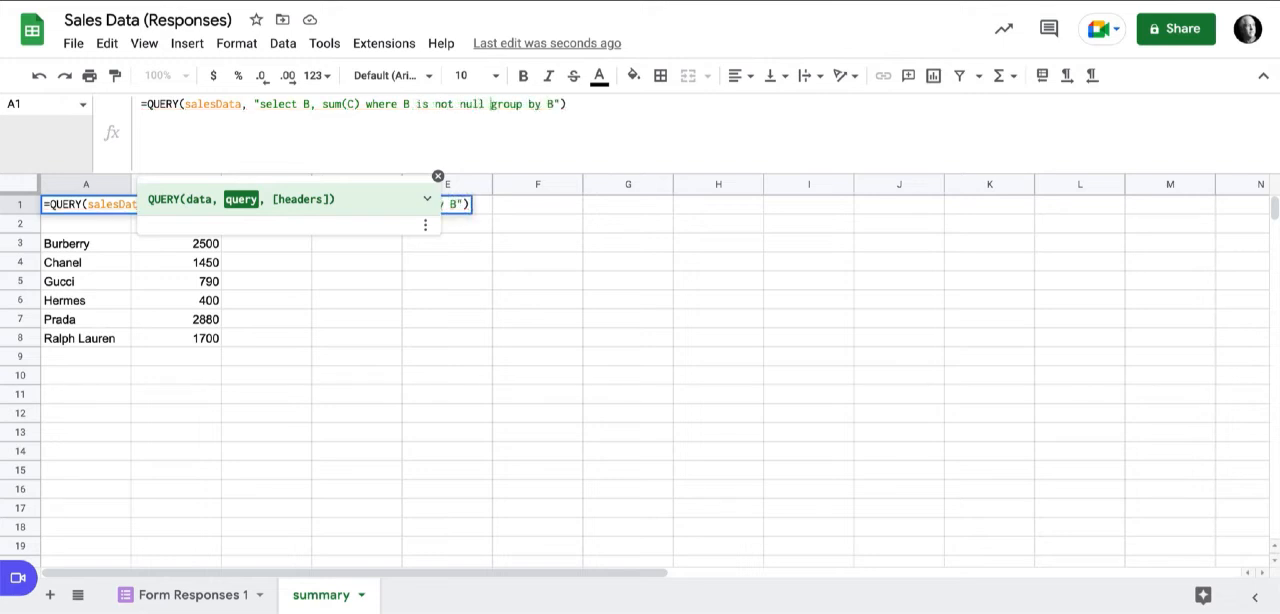
key(Return)
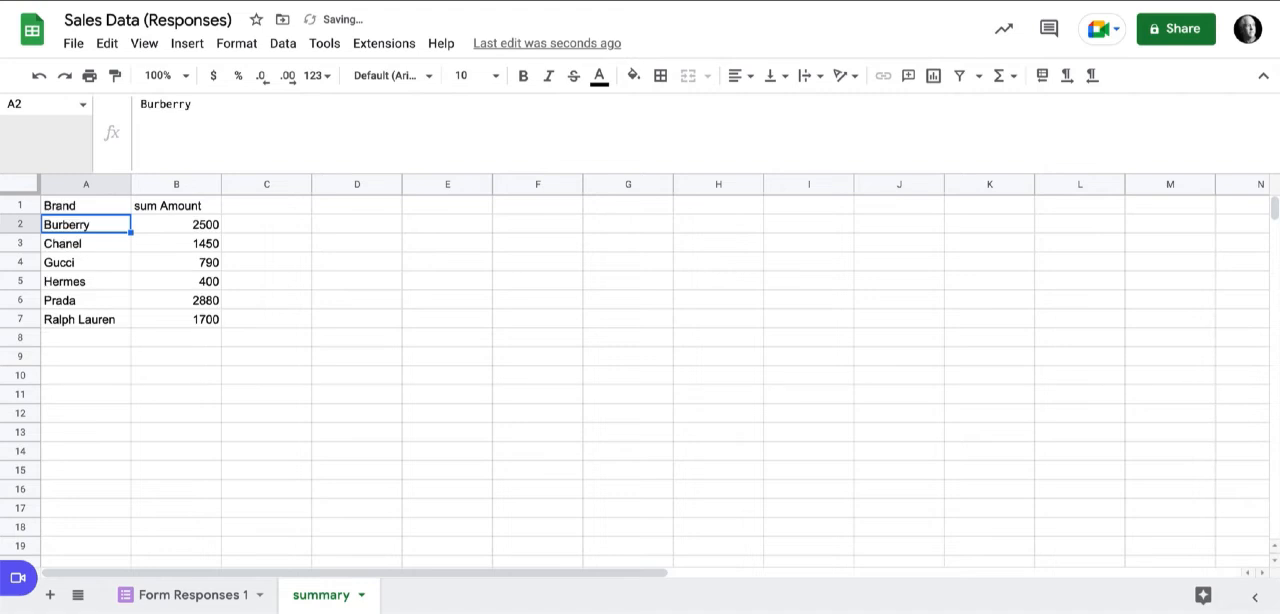
click(86, 206)
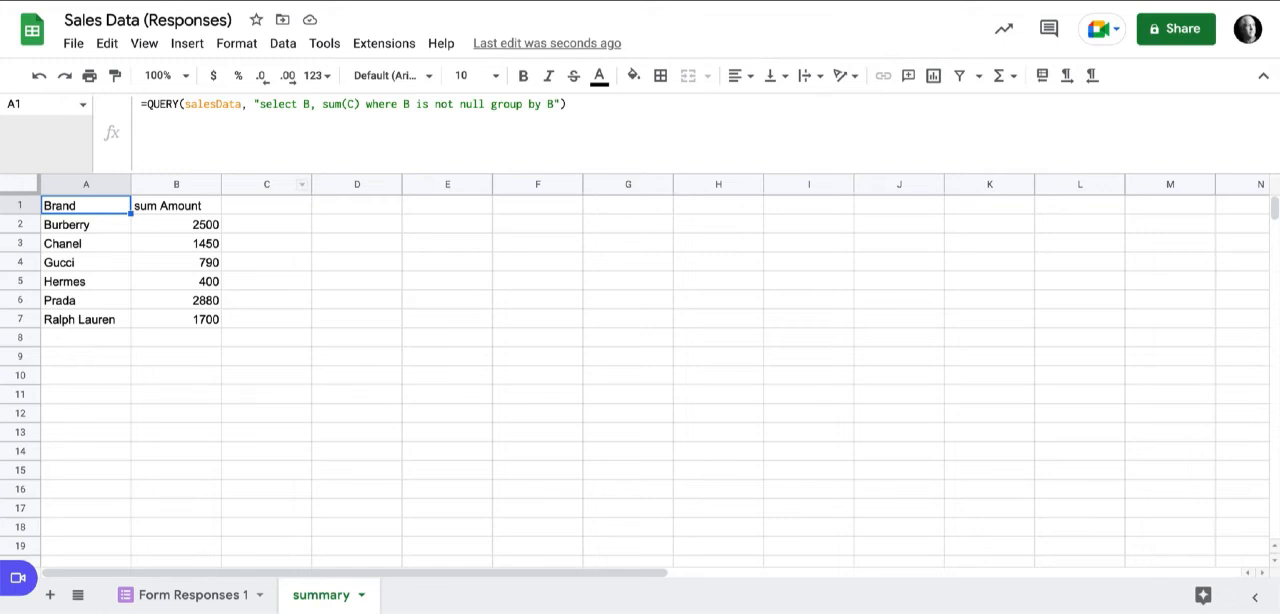
Append label sum(C) 'Total Sales By Brand' to the A1 query after group by B, and fit column B to its header.
click(183, 595)
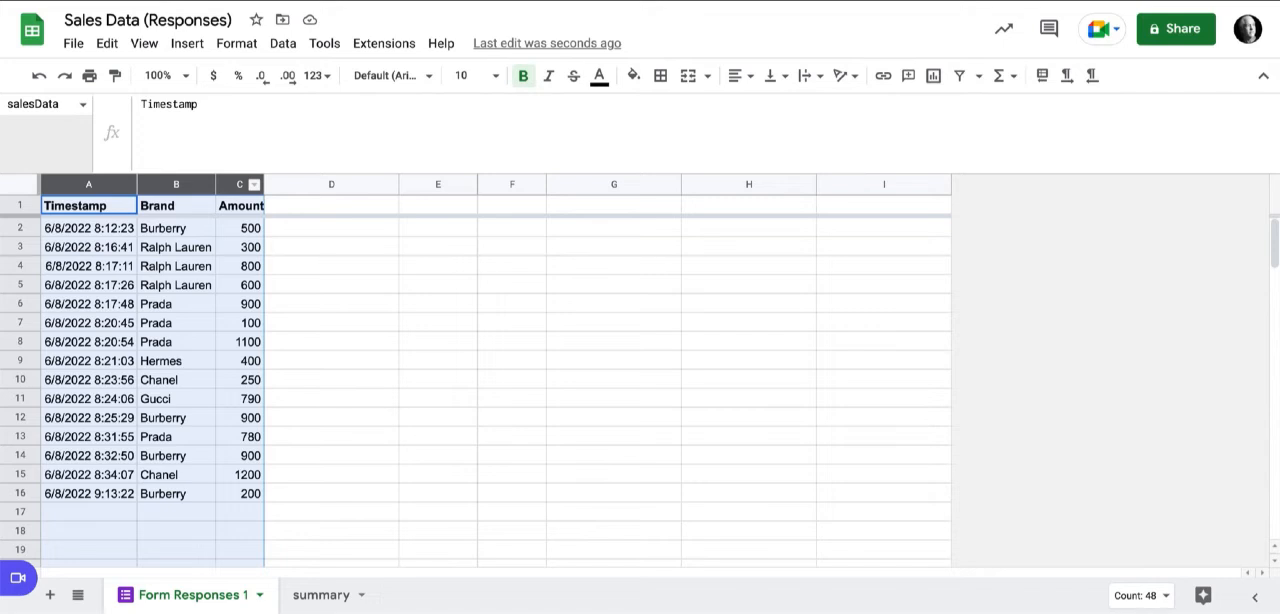
click(321, 595)
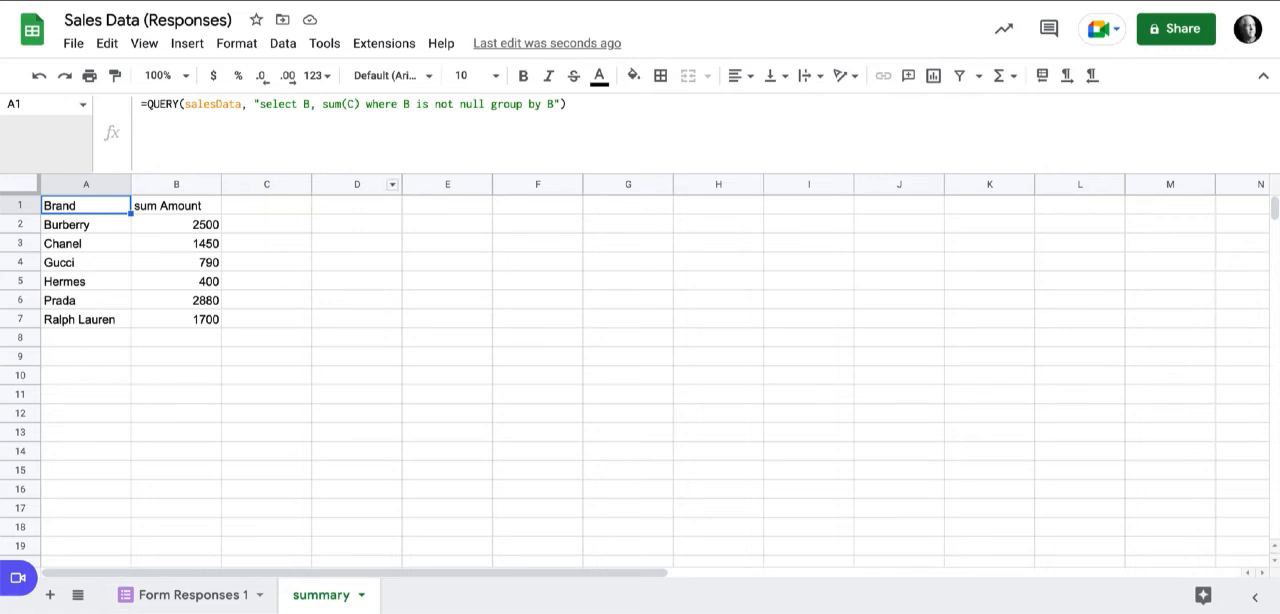
click(554, 104)
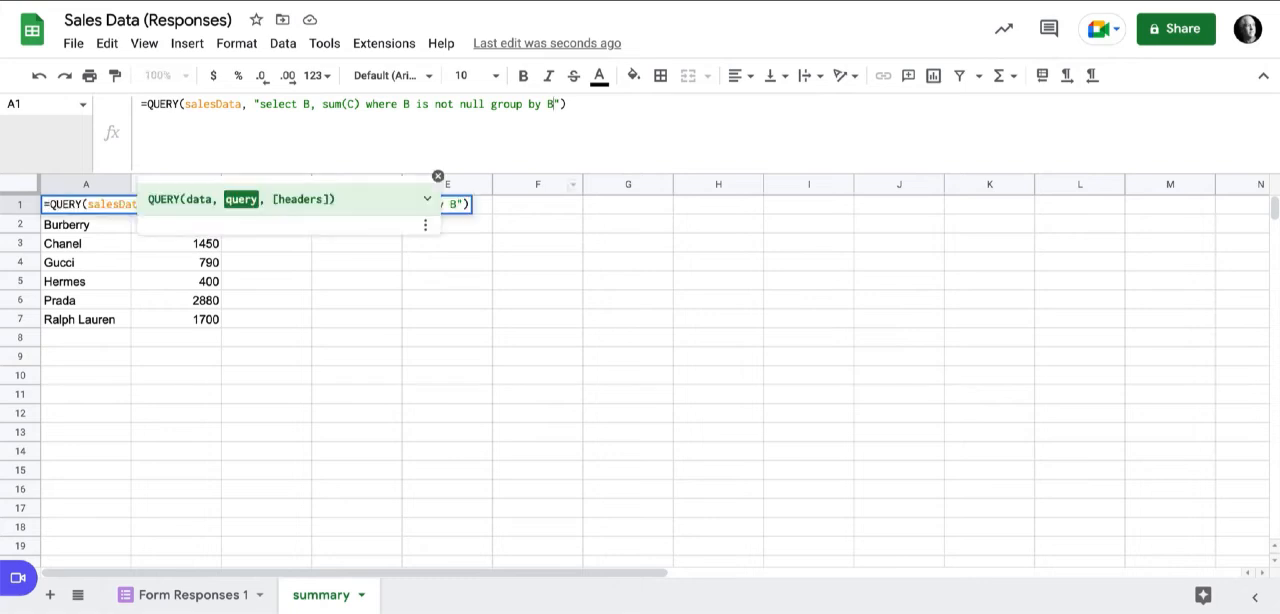
text(label )
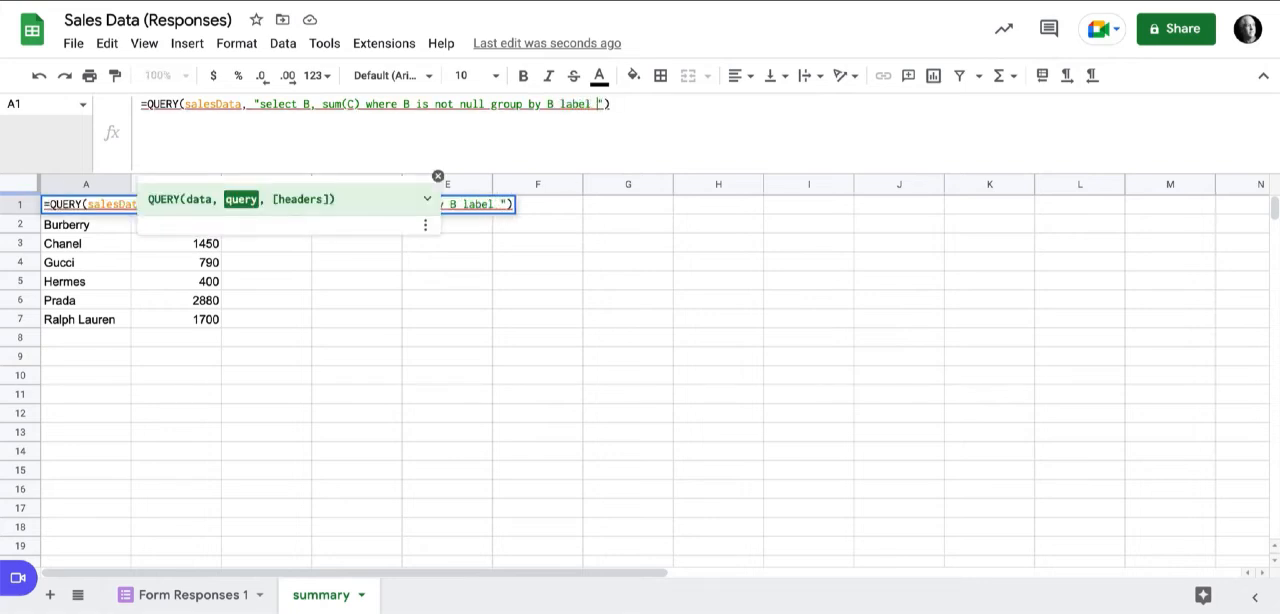
text(sum(C))
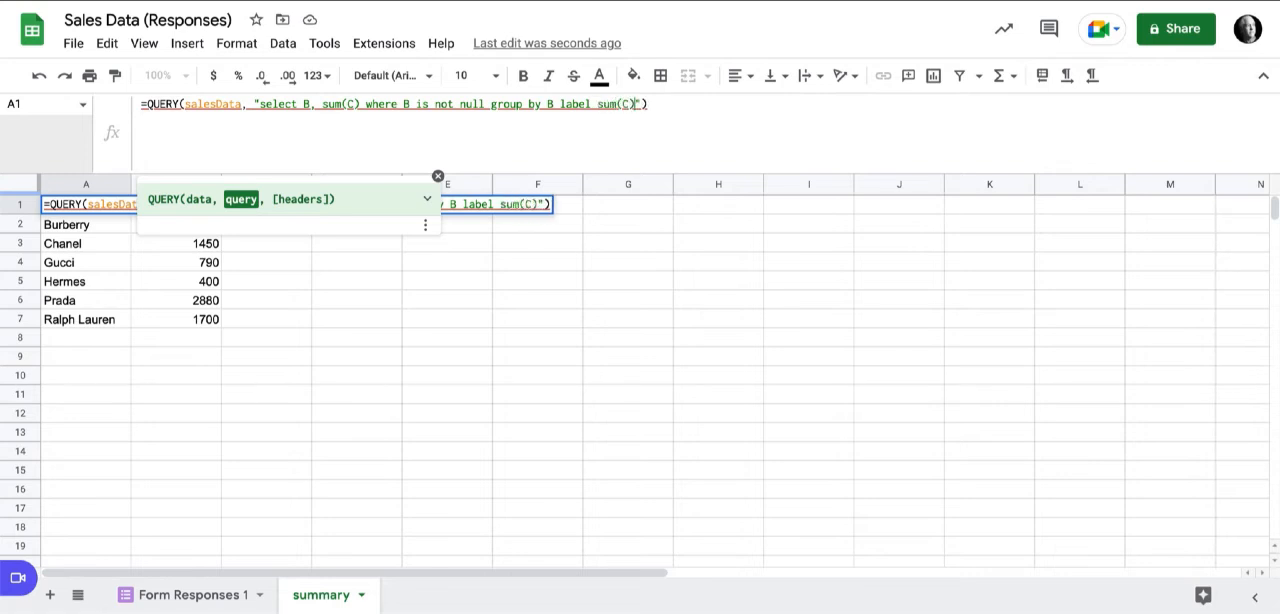
text( 'Total')
key(Left)
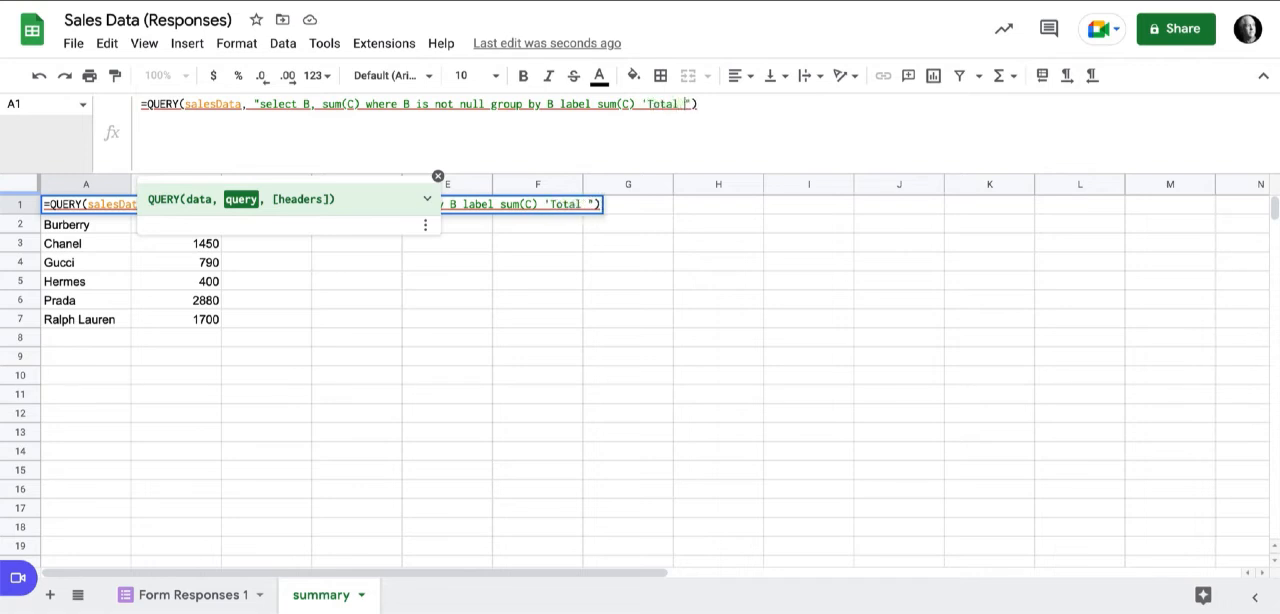
text(Sales)
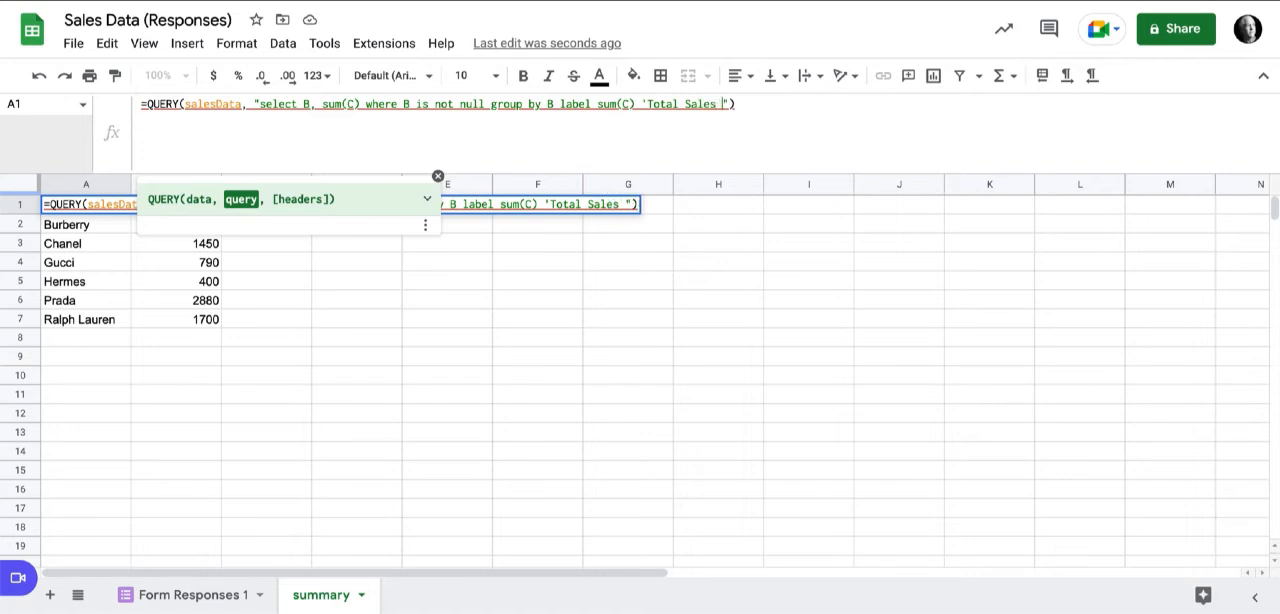
text(By Brand)
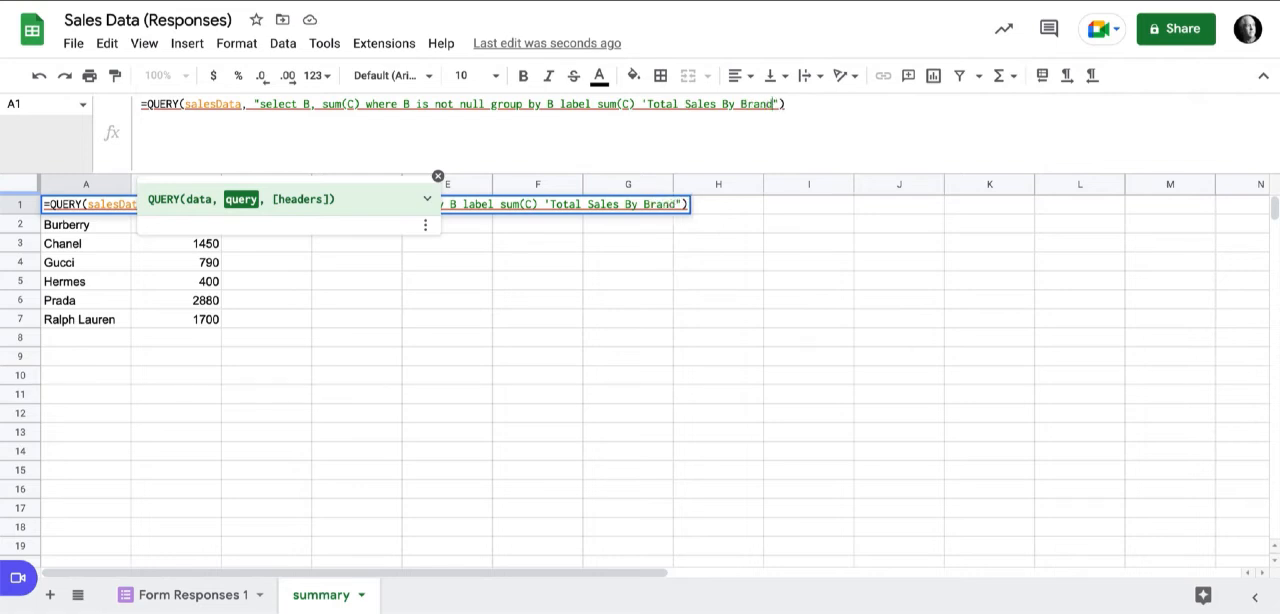
text(')
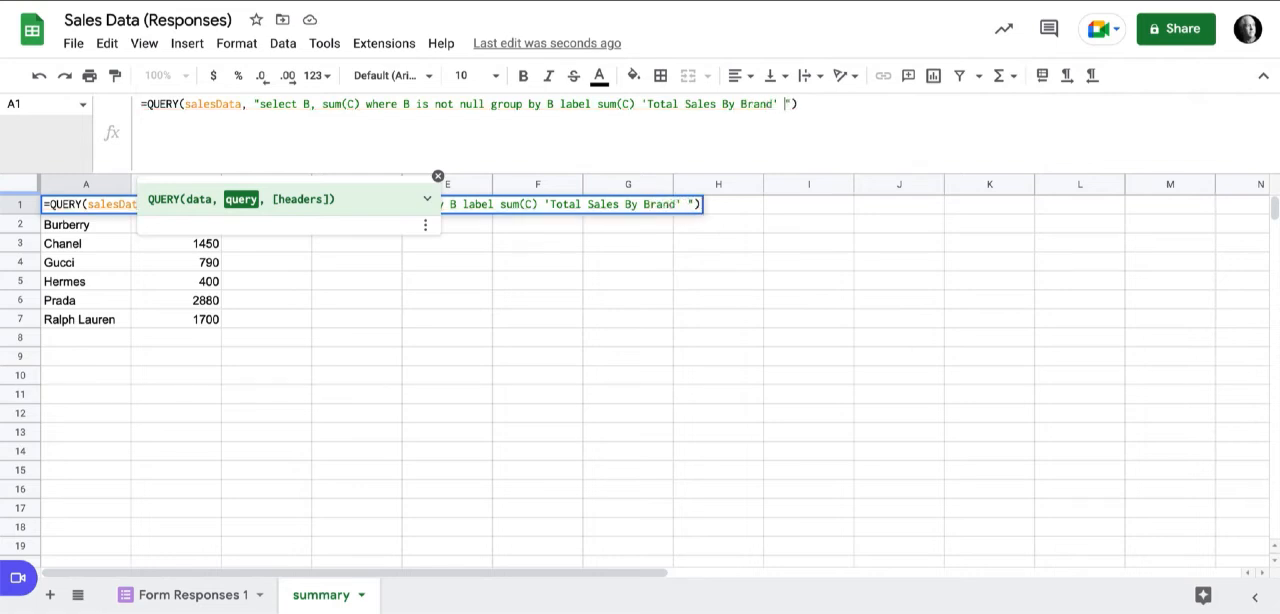
key(Return)
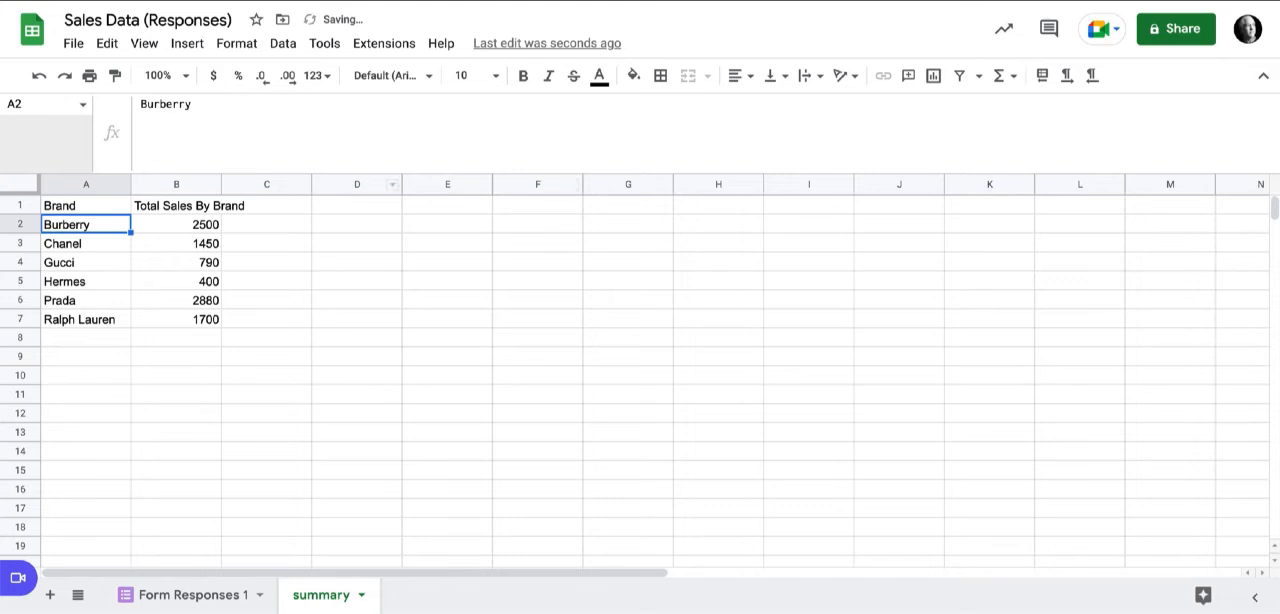
click(176, 205)
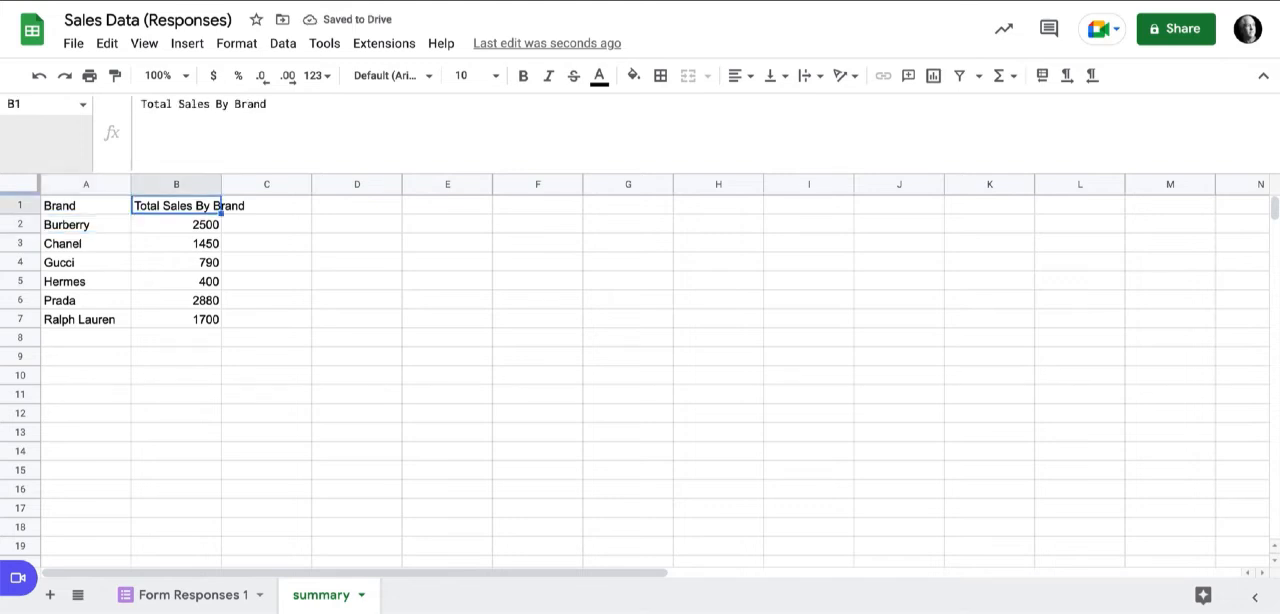
double_click(220, 185)
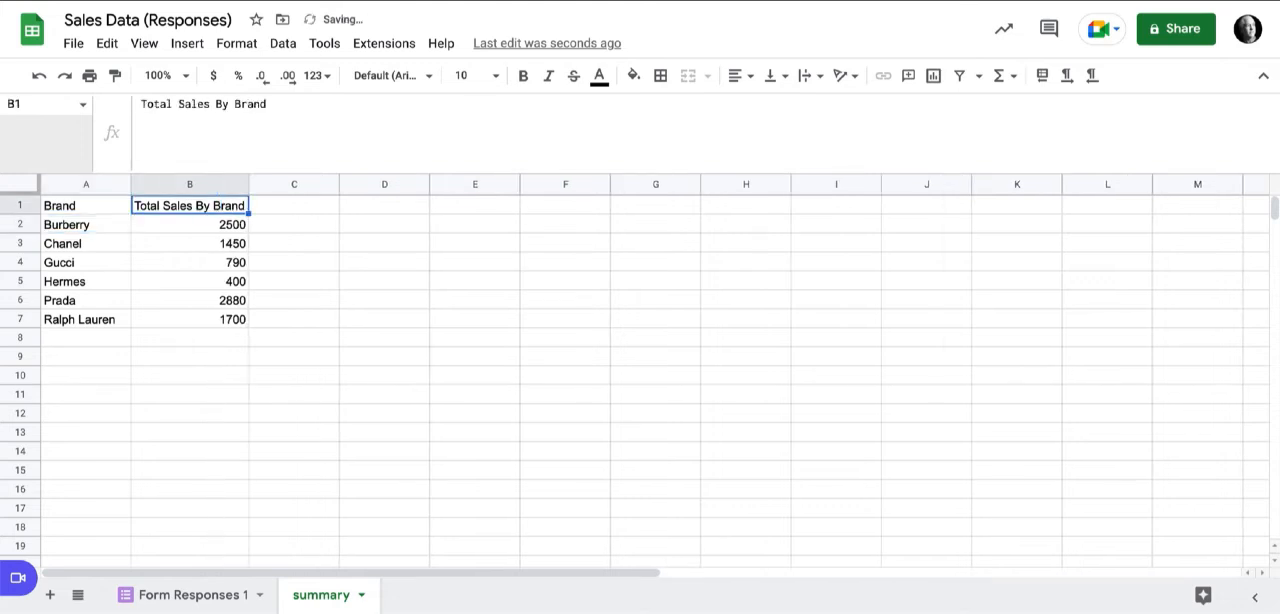
Add the clause format sum(C) '$##,##o' at the end of the A1 query string.
click(86, 205)
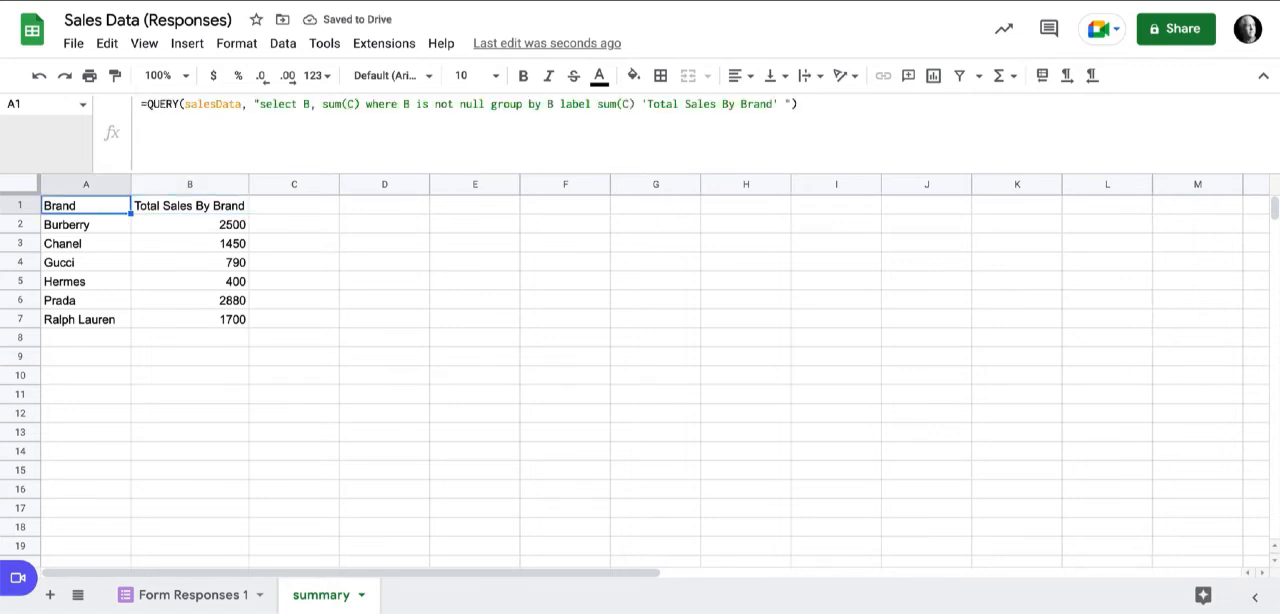
click(779, 104)
text(f )
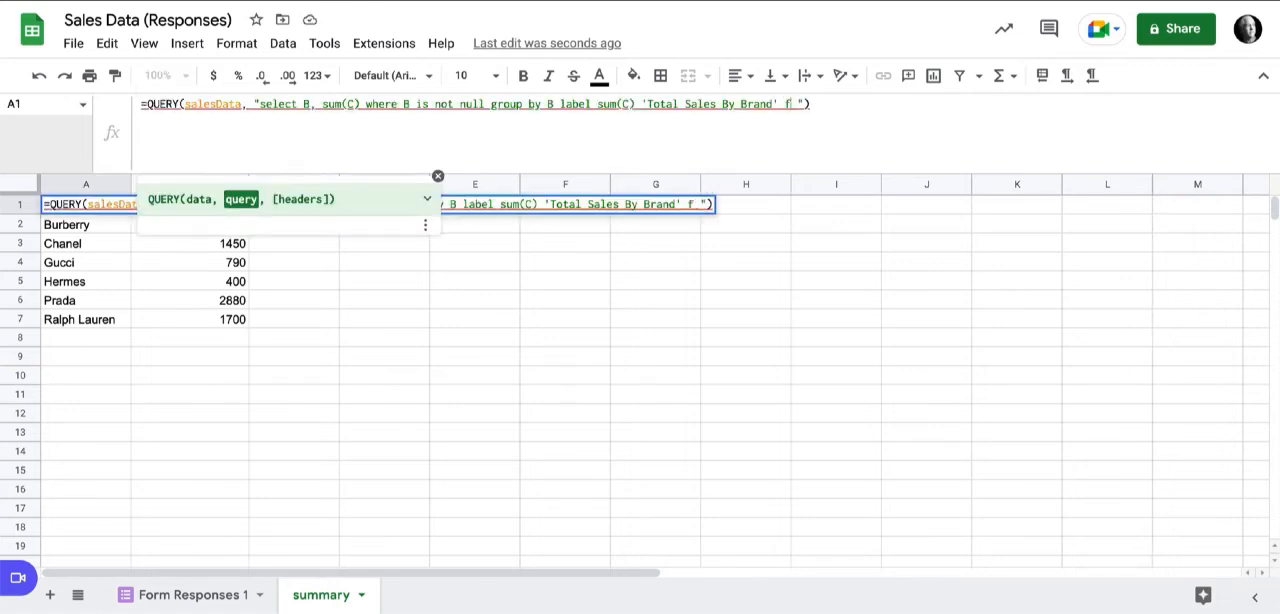
text(ormat )
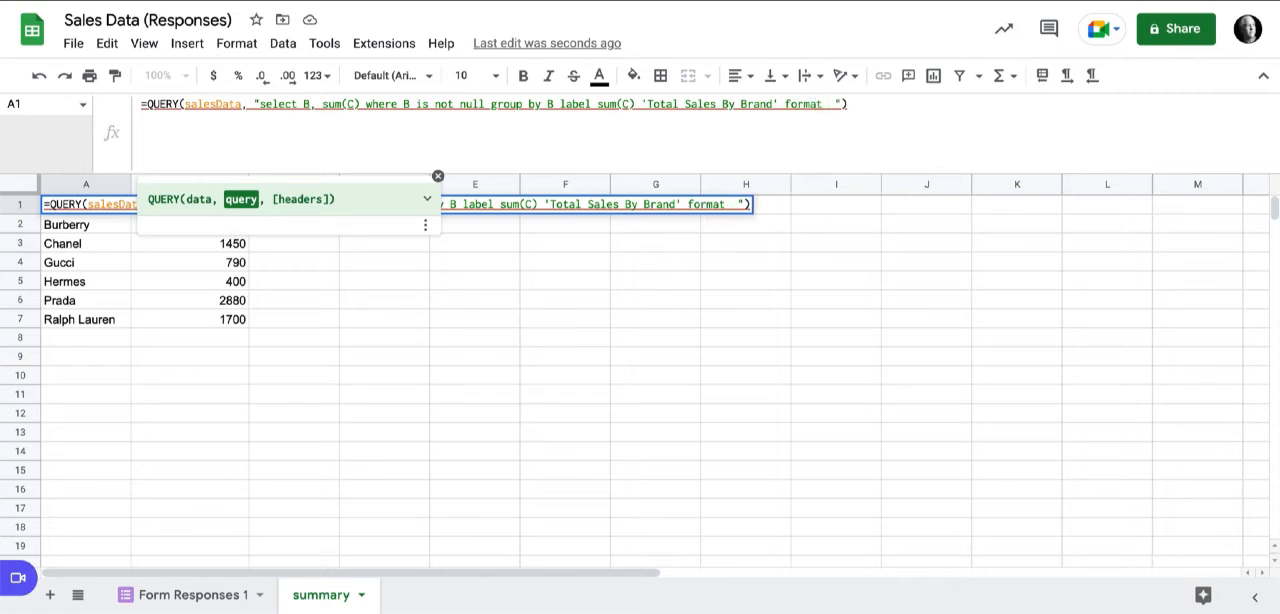
text(sum)
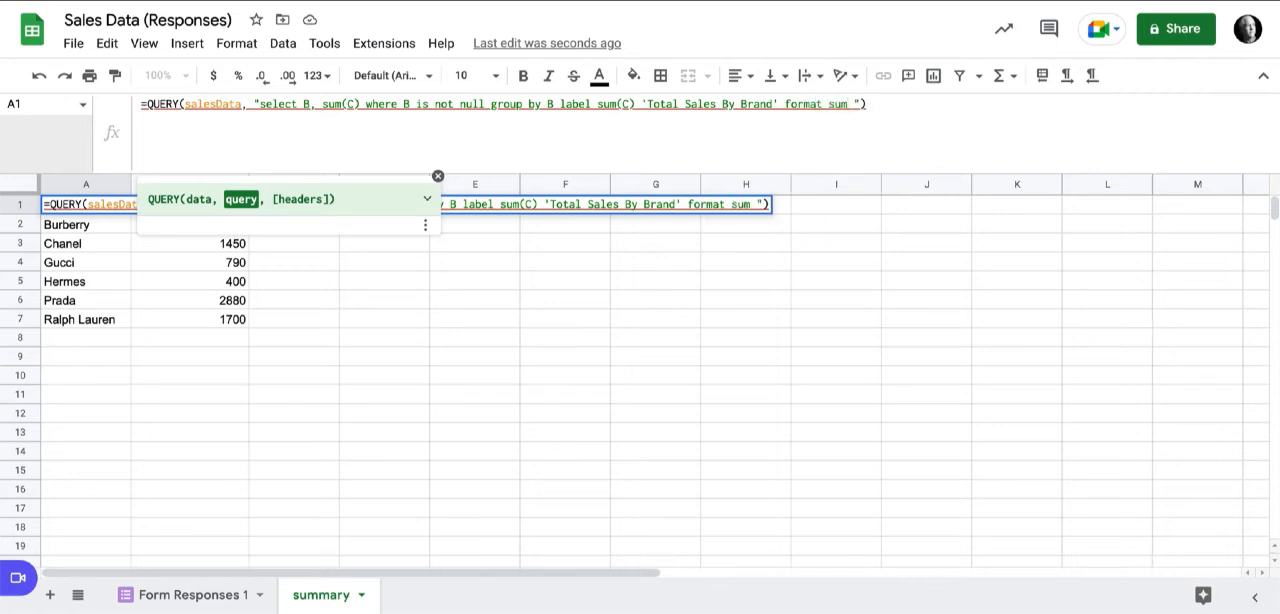
text((C) )
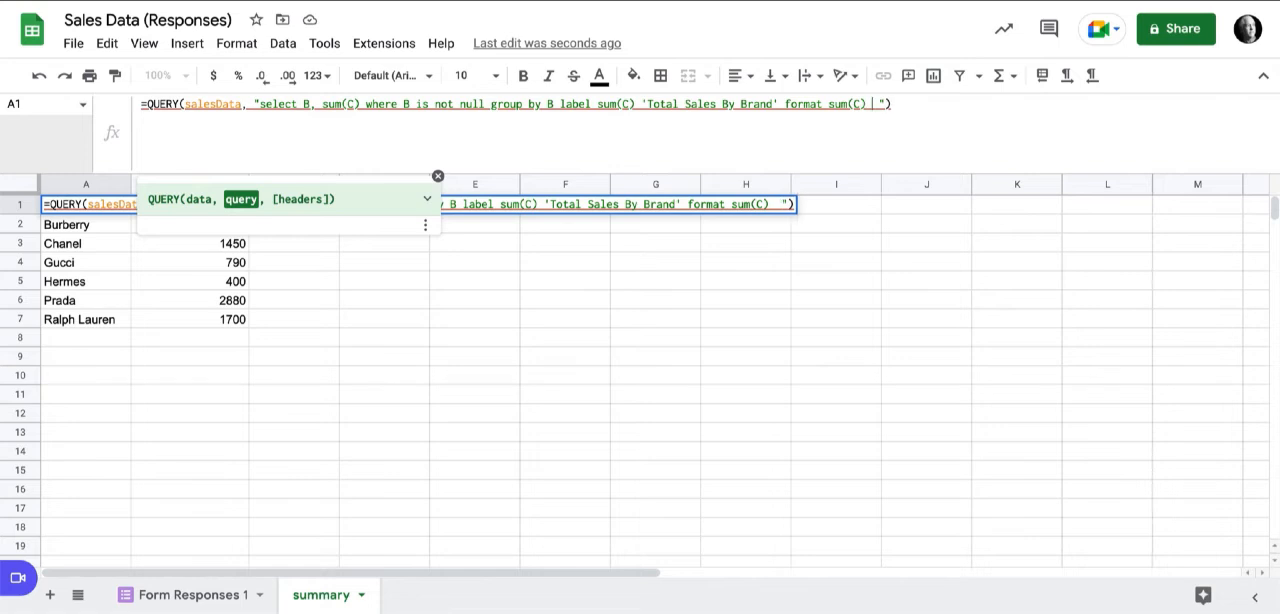
text('$)
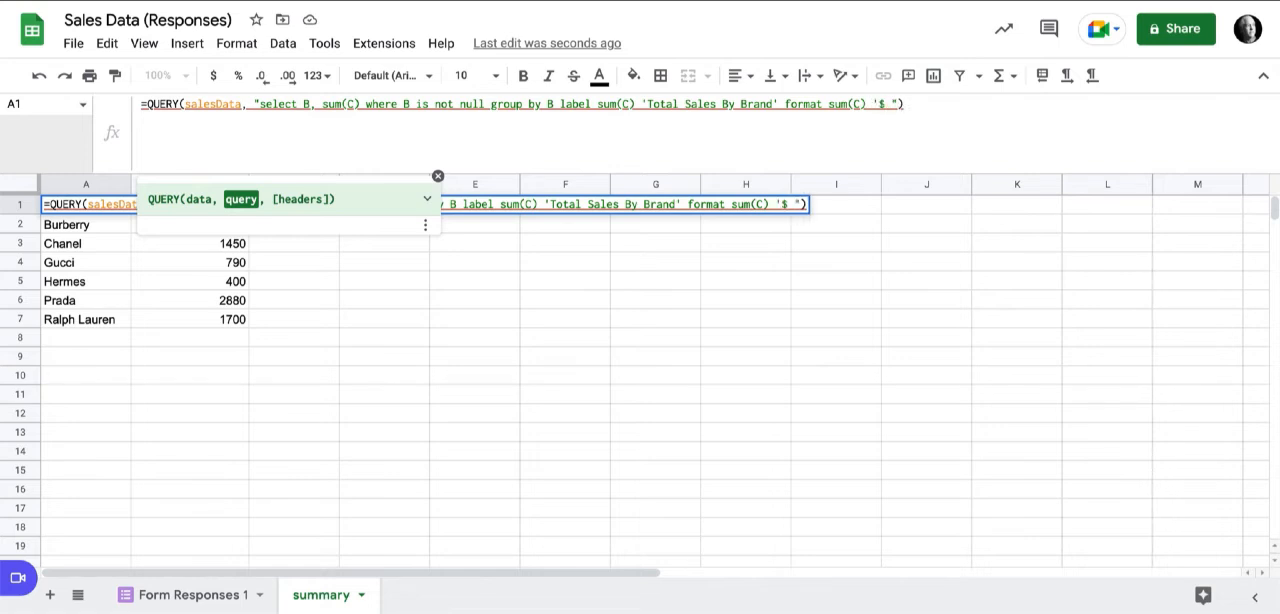
text(##)
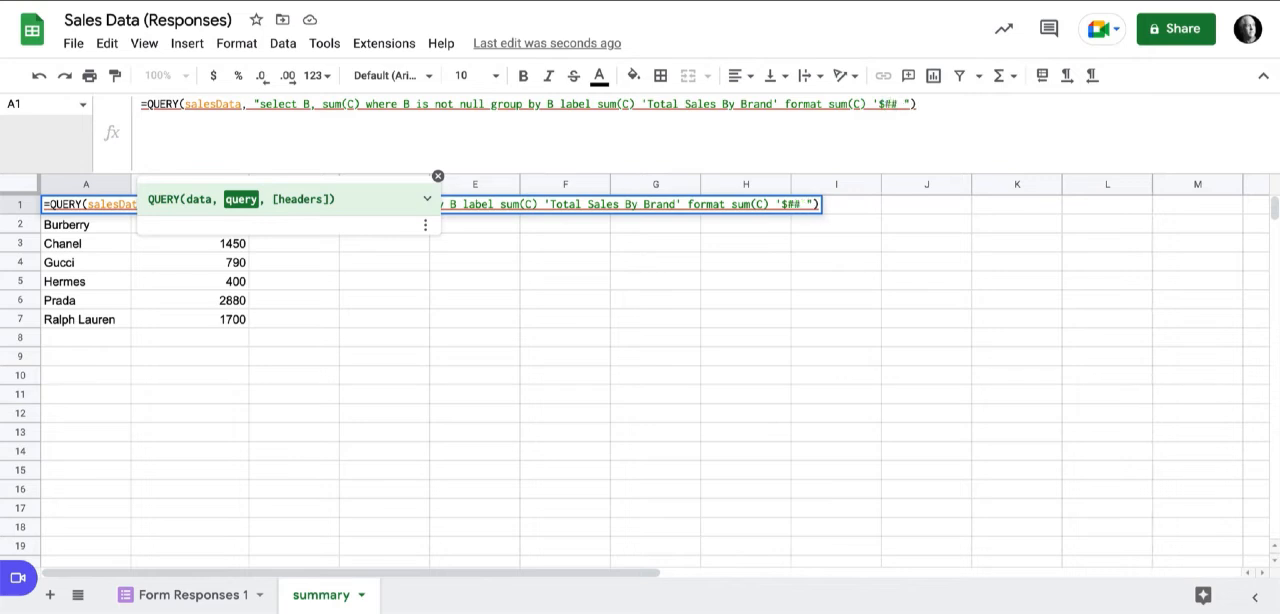
text(.)
text(##)
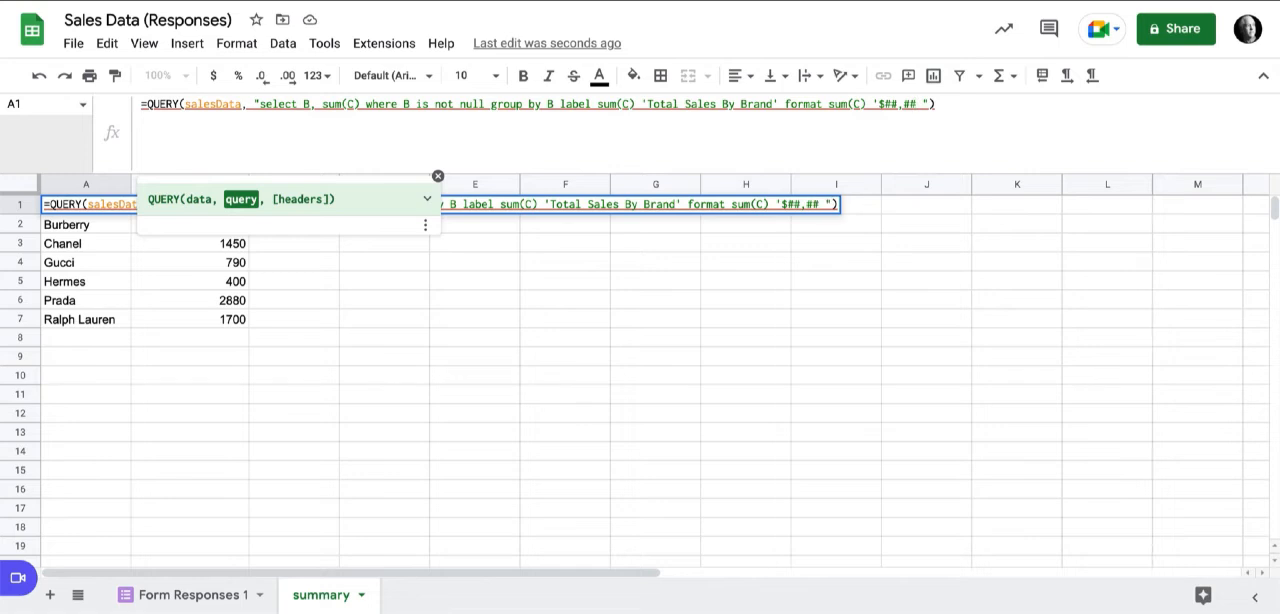
text(0')
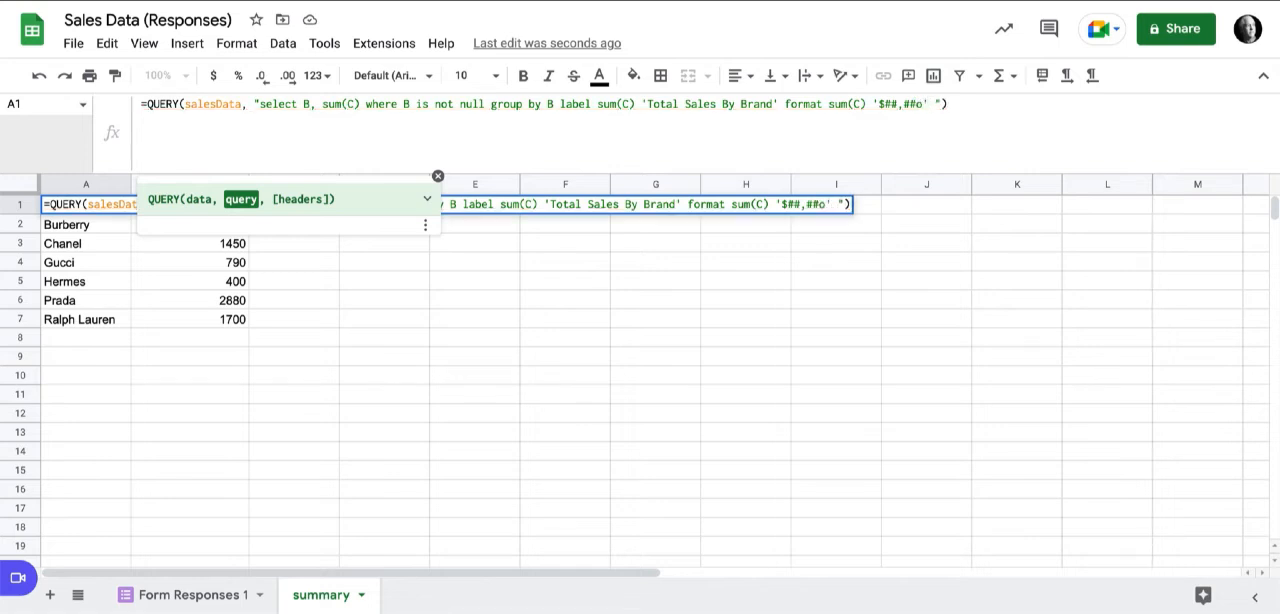
key(Return)
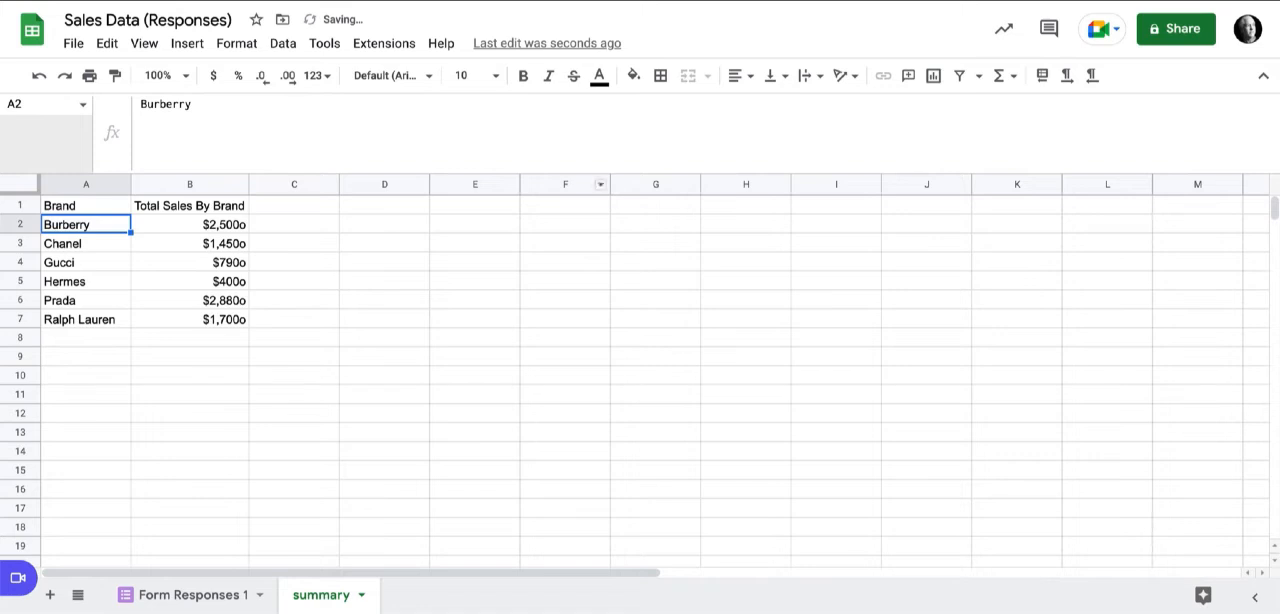
Correct the number format pattern in the A1 query to '$##,##0'.
click(86, 206)
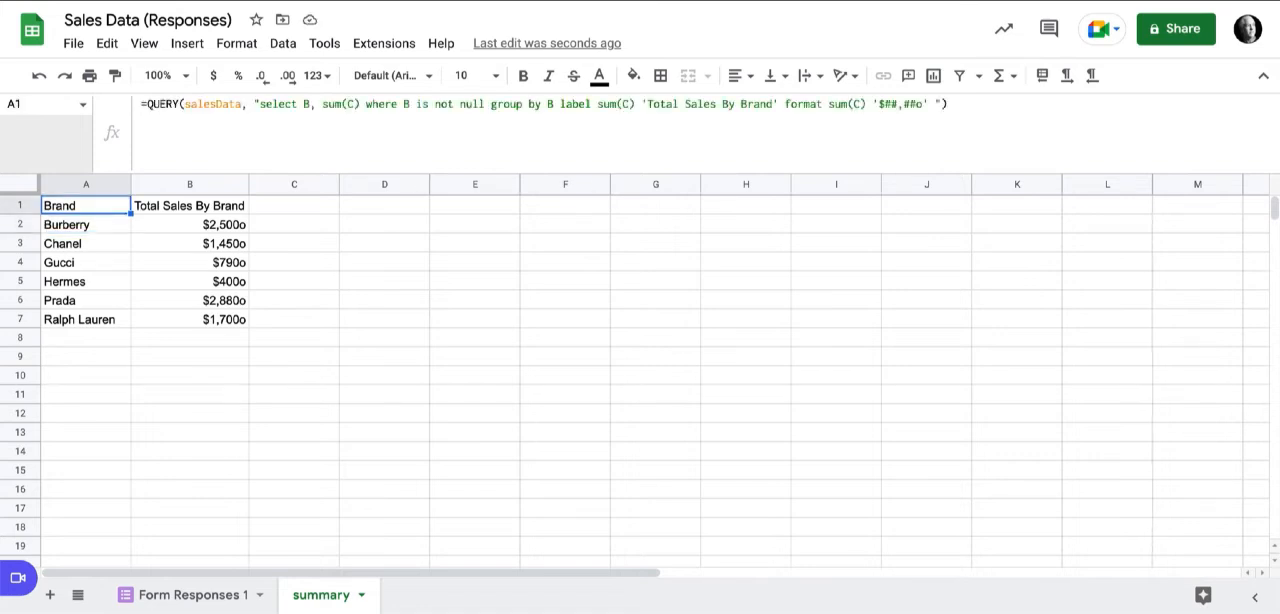
click(921, 104)
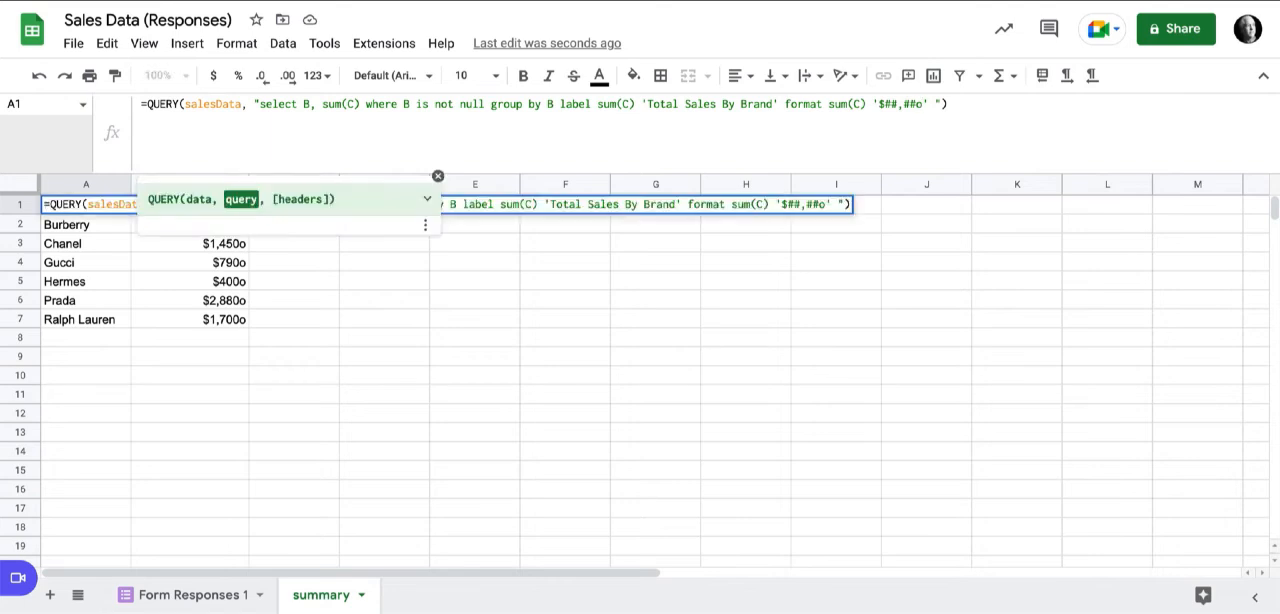
key(BackSpace)
key(Return)
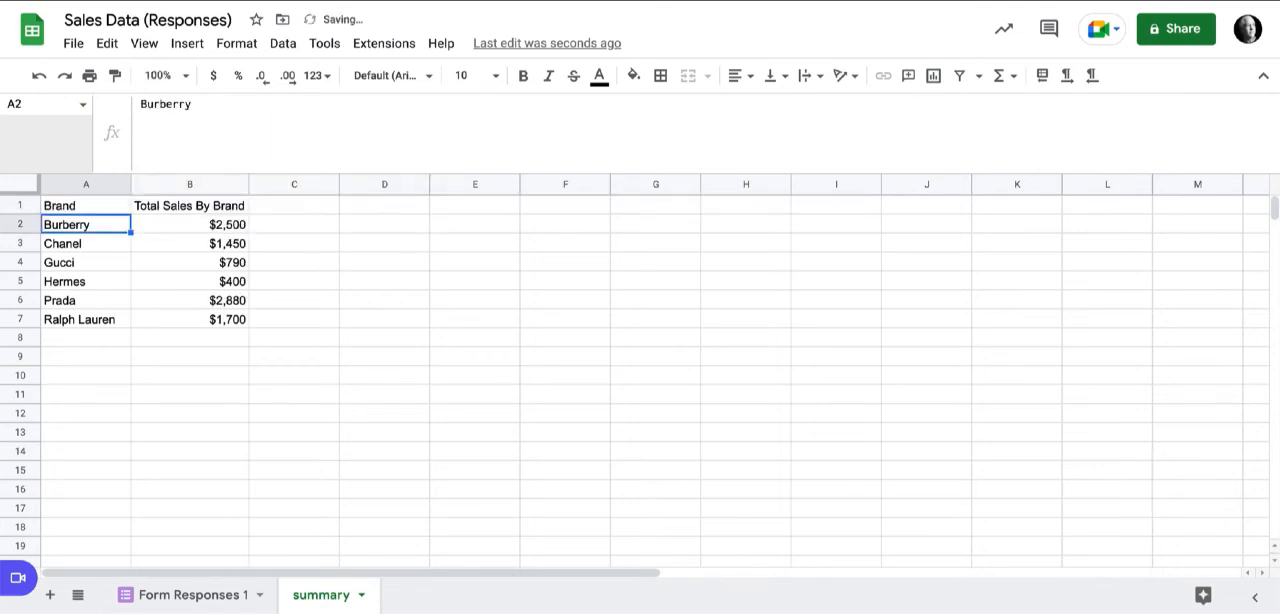
Check the grand total of the brand sales in B2:B7 by showing the Sum of the selected cells.
click(86, 206)
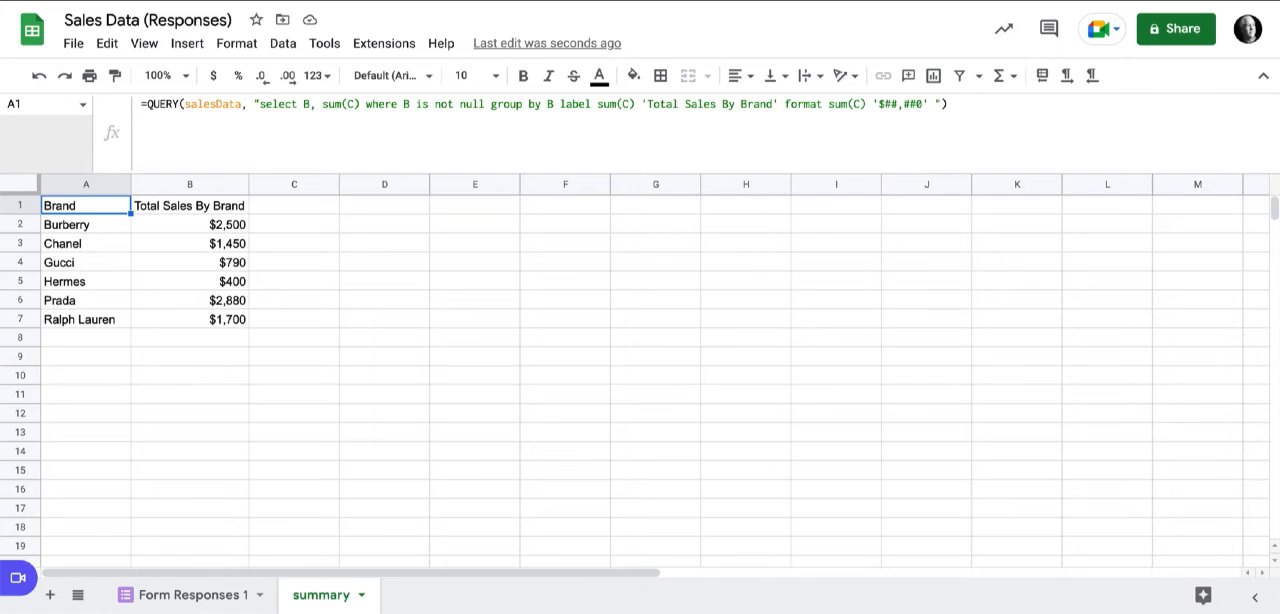
drag(190, 225, 190, 319)
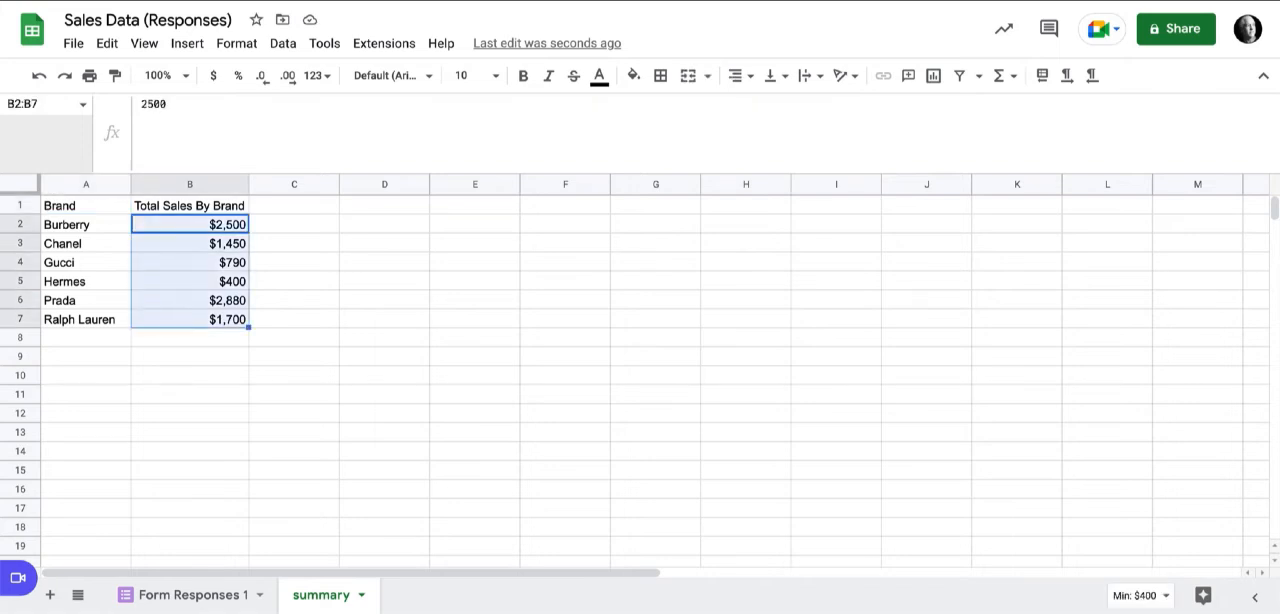
click(1137, 595)
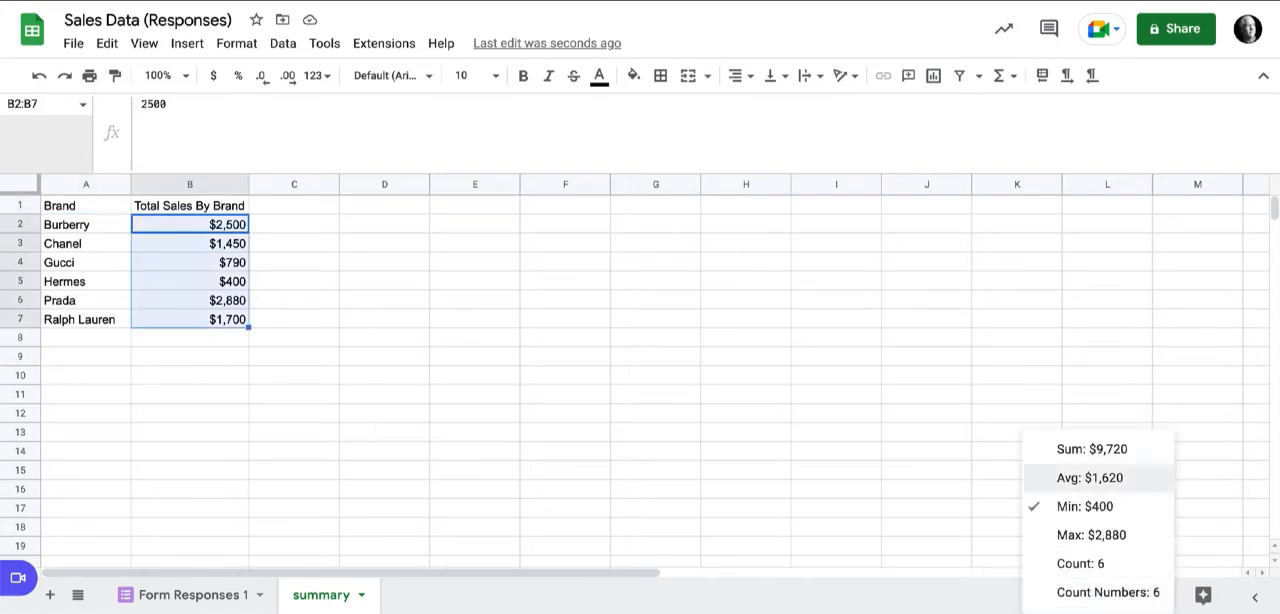
click(1092, 449)
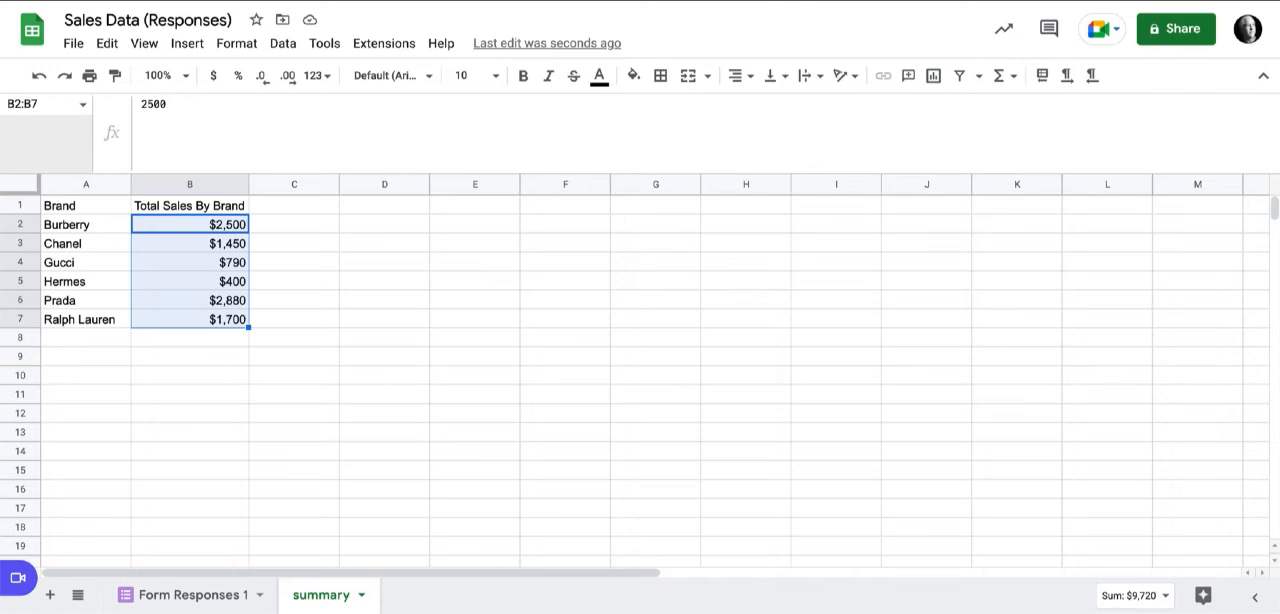
click(86, 338)
click(190, 338)
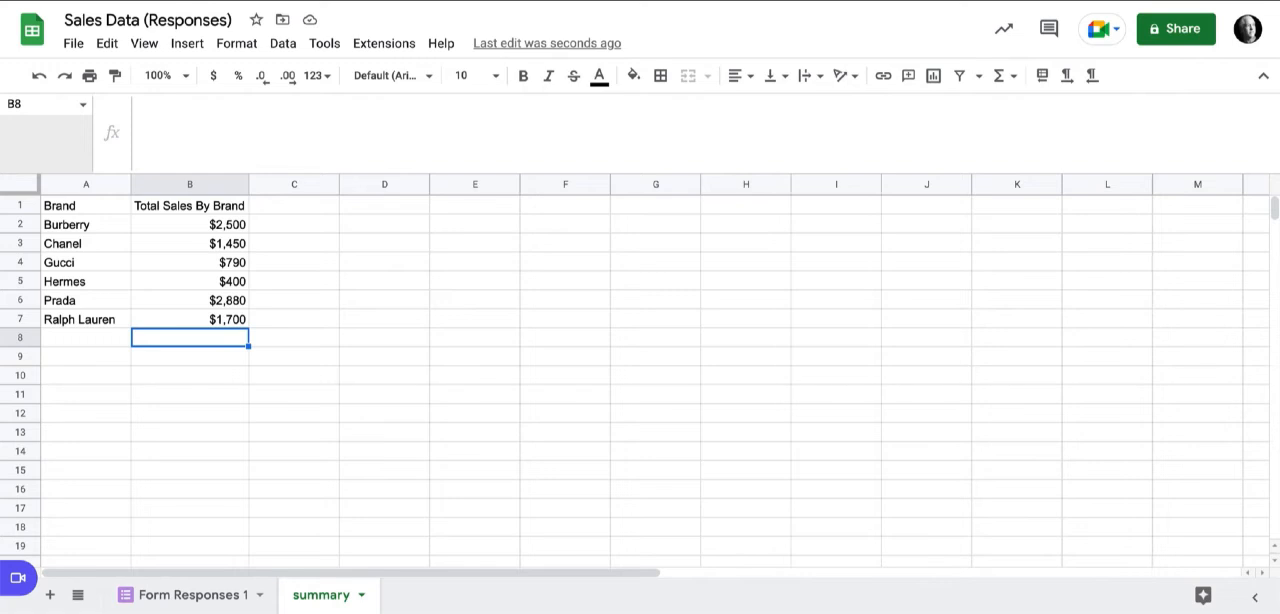
drag(190, 225, 190, 320)
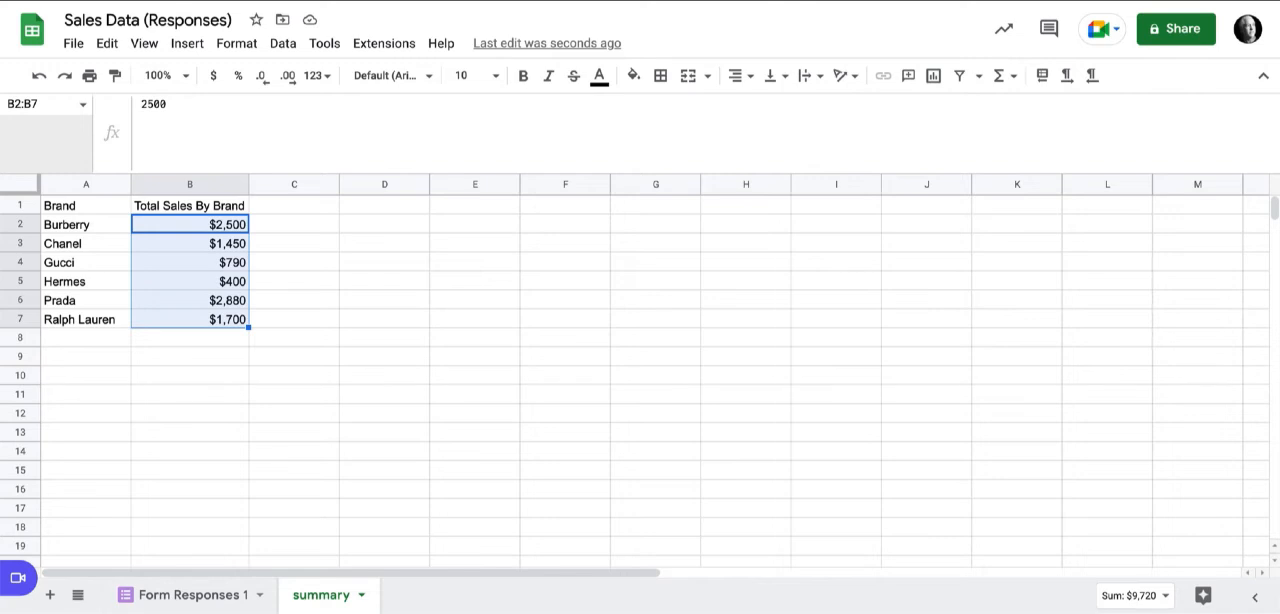
click(190, 338)
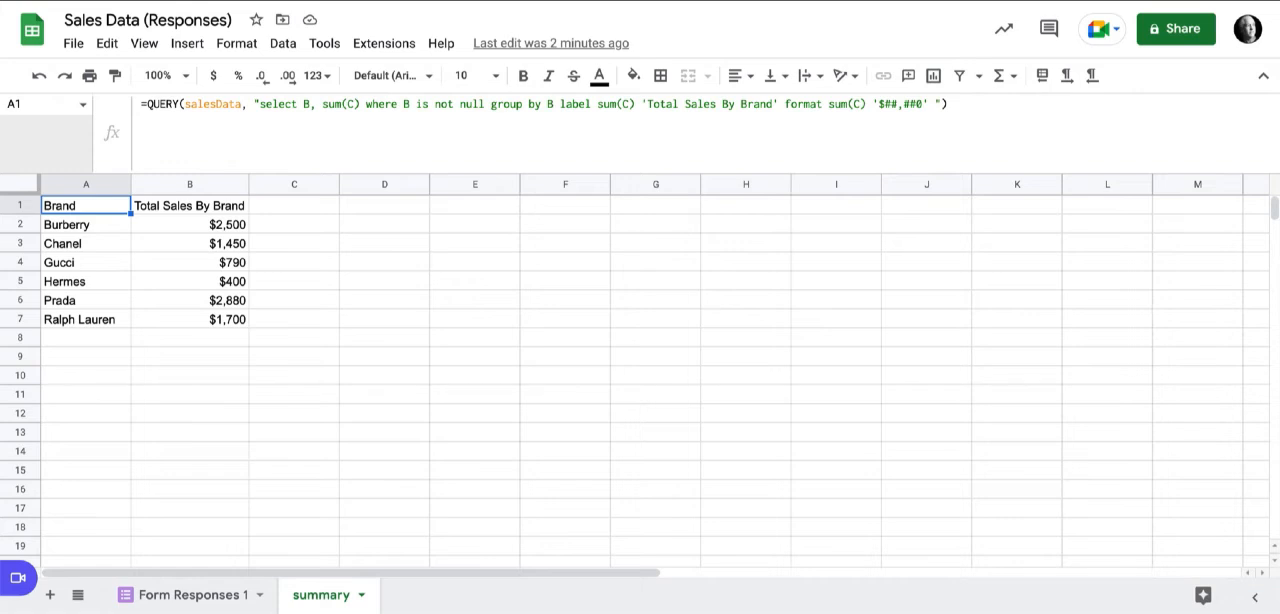
Enter the single-row array literal ={1,2,3,4,5} in cell D1.
click(384, 205)
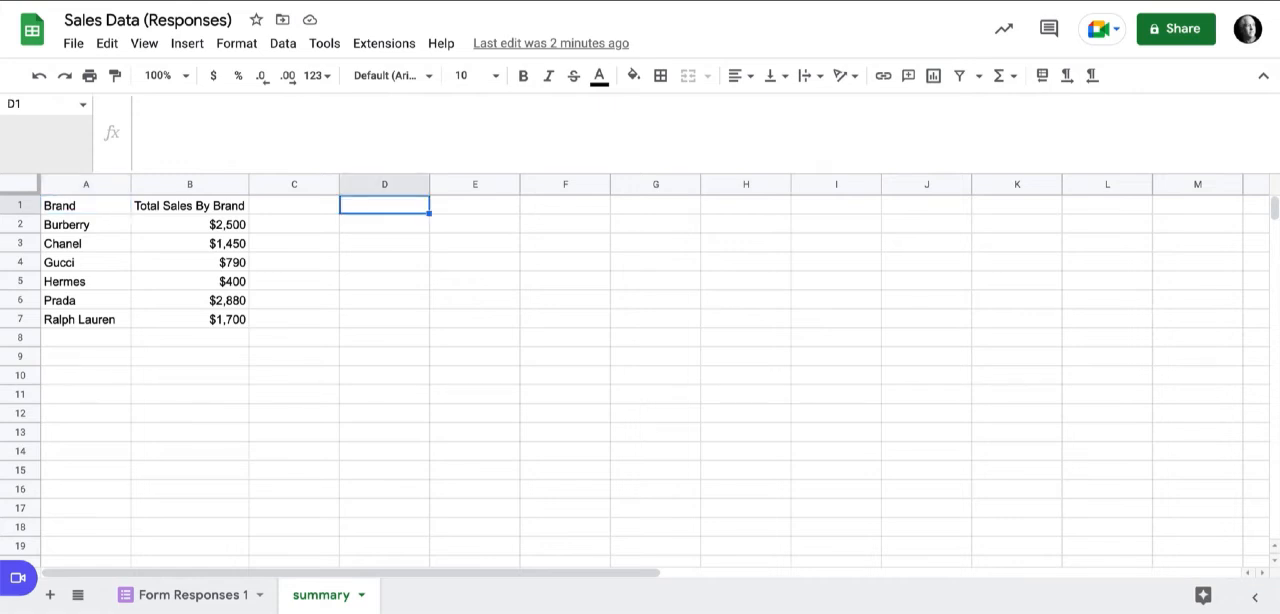
text(={)
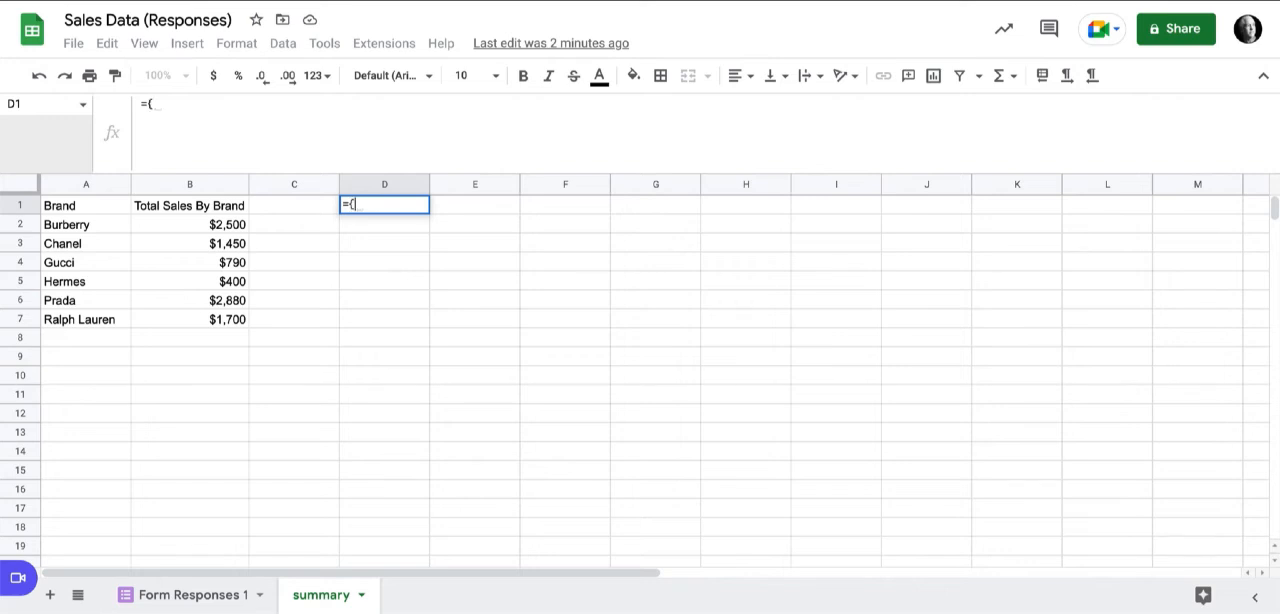
text(1)
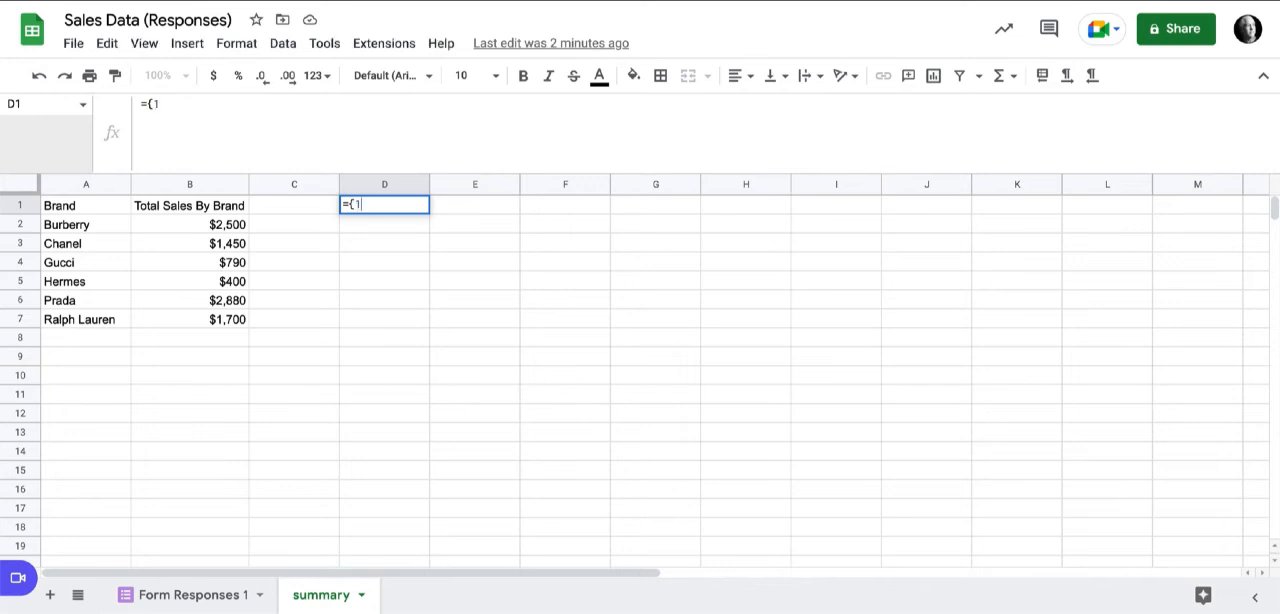
text(,2,3,4,)
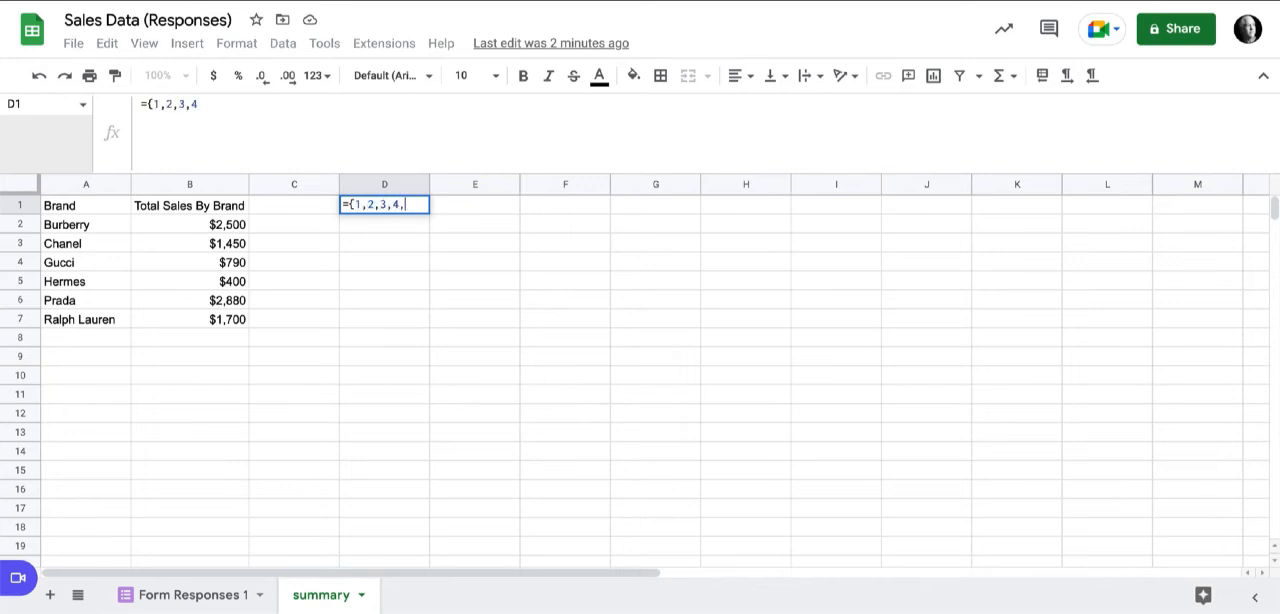
text(5})
key(Return)
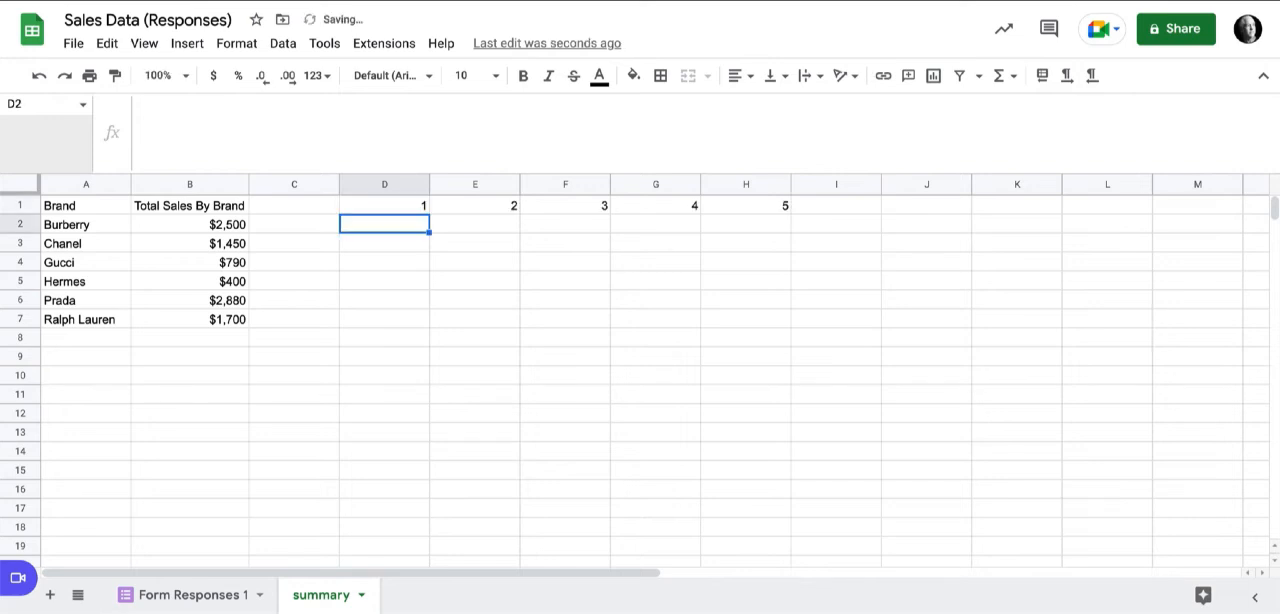
Extend the D1 array literal with a semicolon and a second row of values 6,7,8,9,10.
click(388, 205)
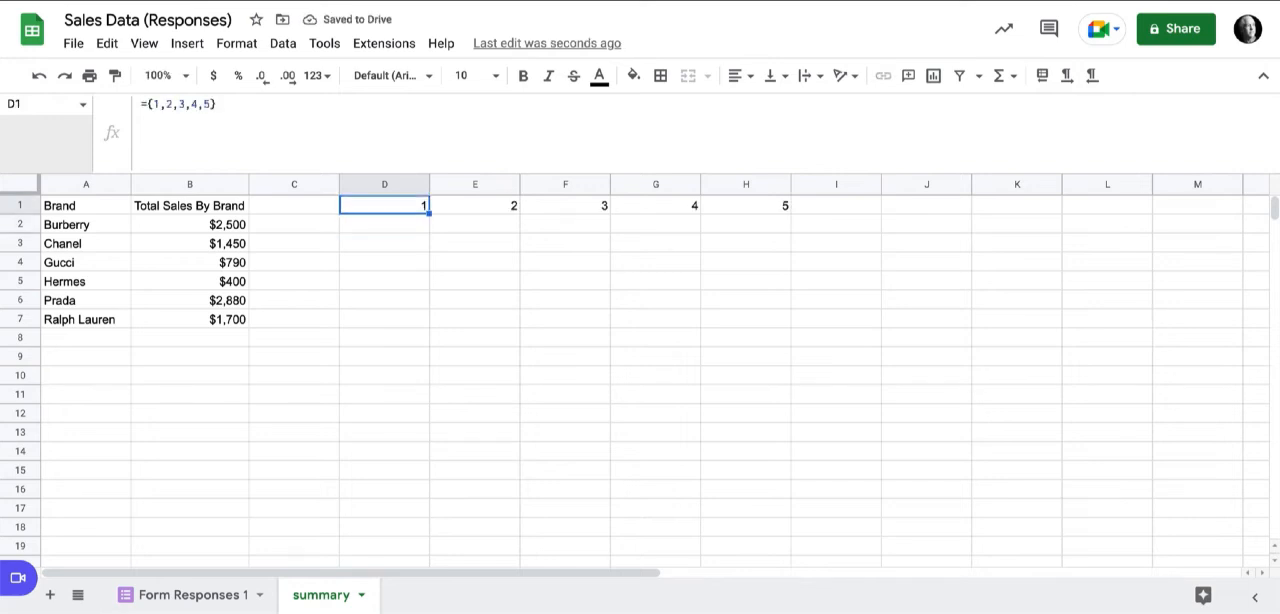
click(210, 104)
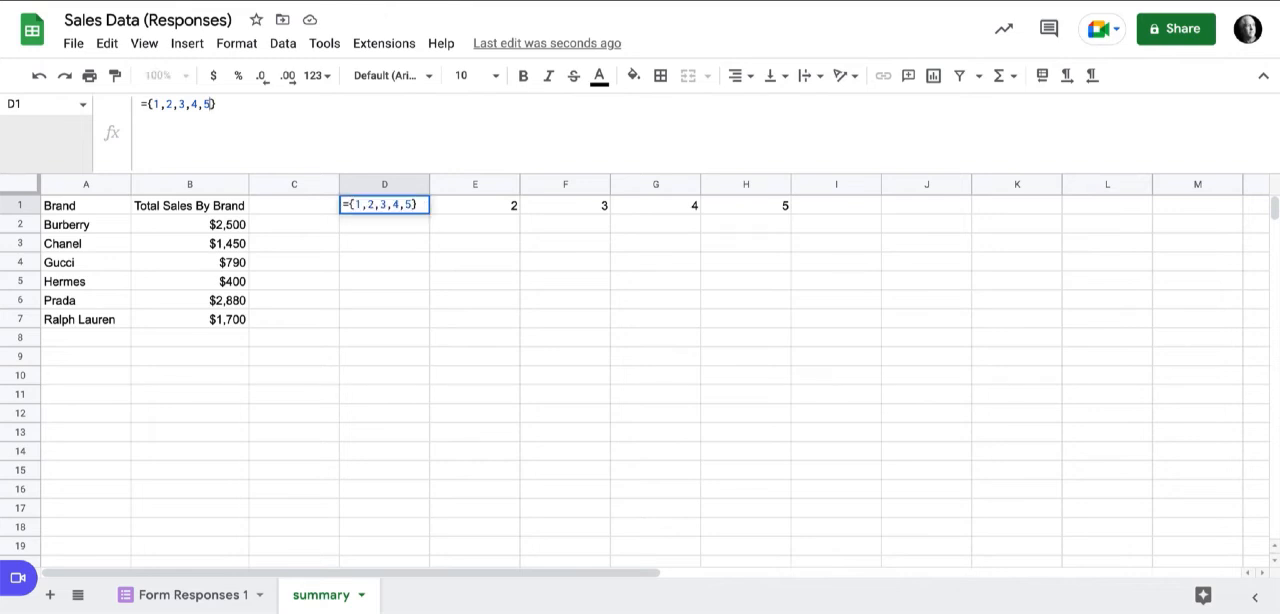
text(; )
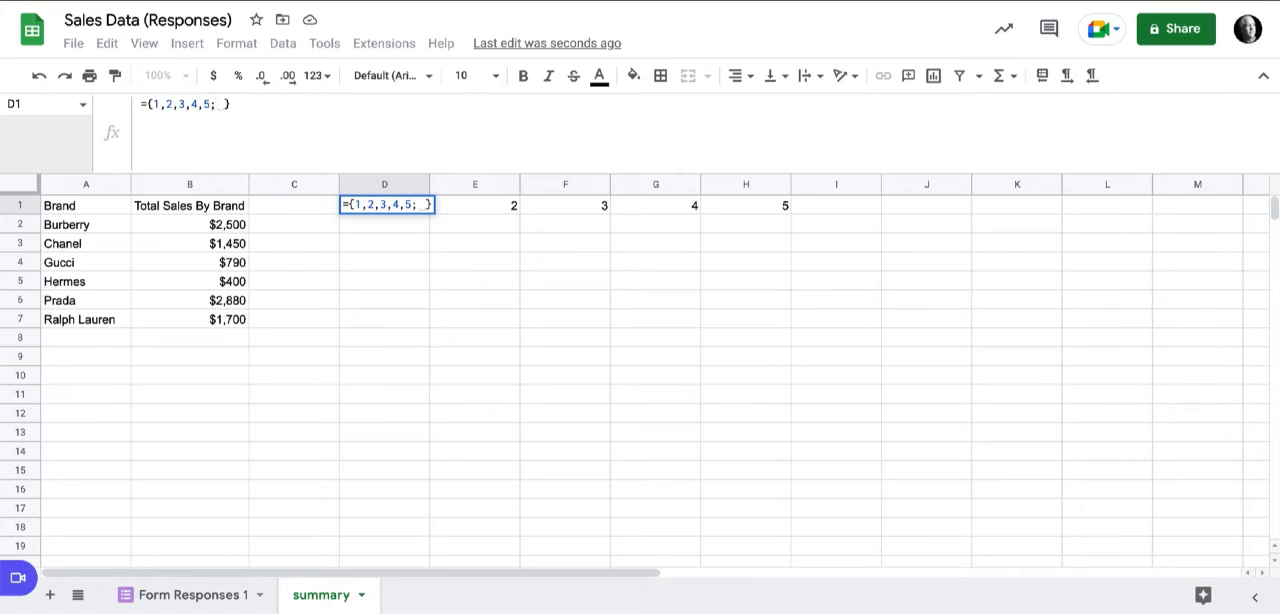
text(6,7,8)
text(,9, )
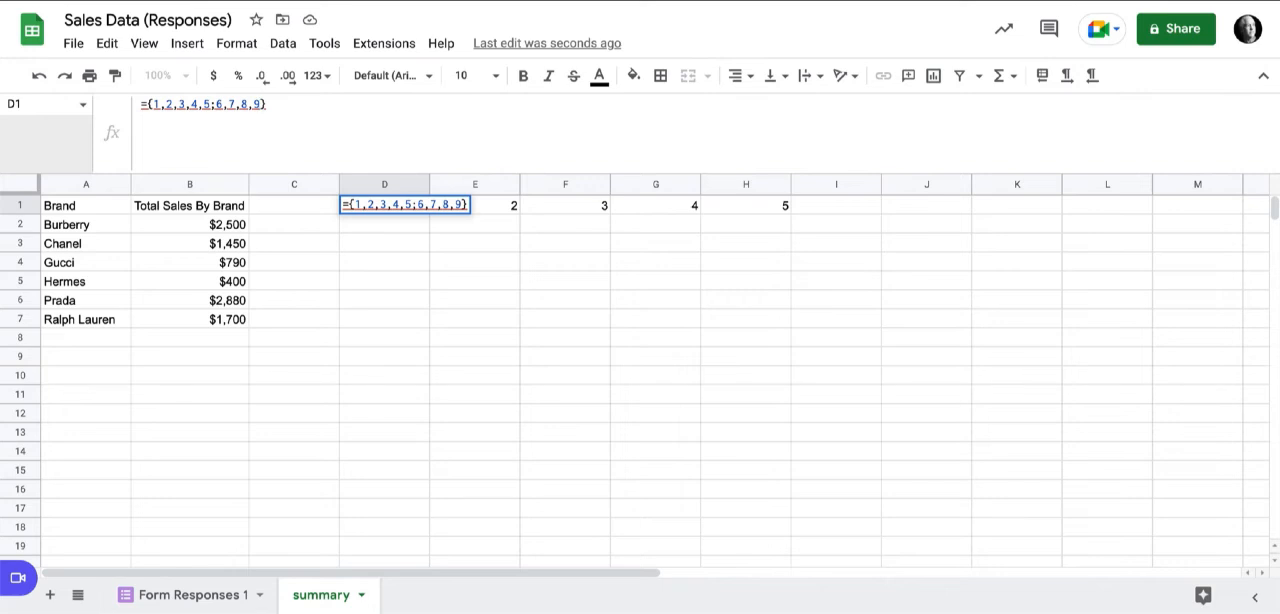
text(10)
key(Return)
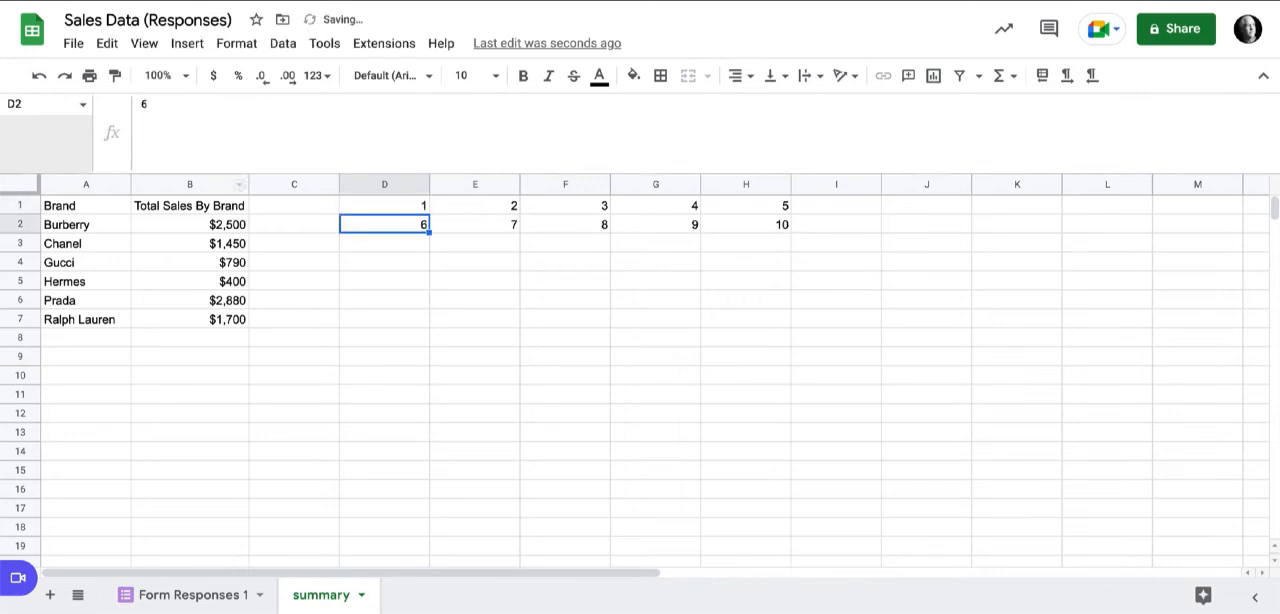
Change the last value in the second row of the D1 array literal to 15.
click(384, 205)
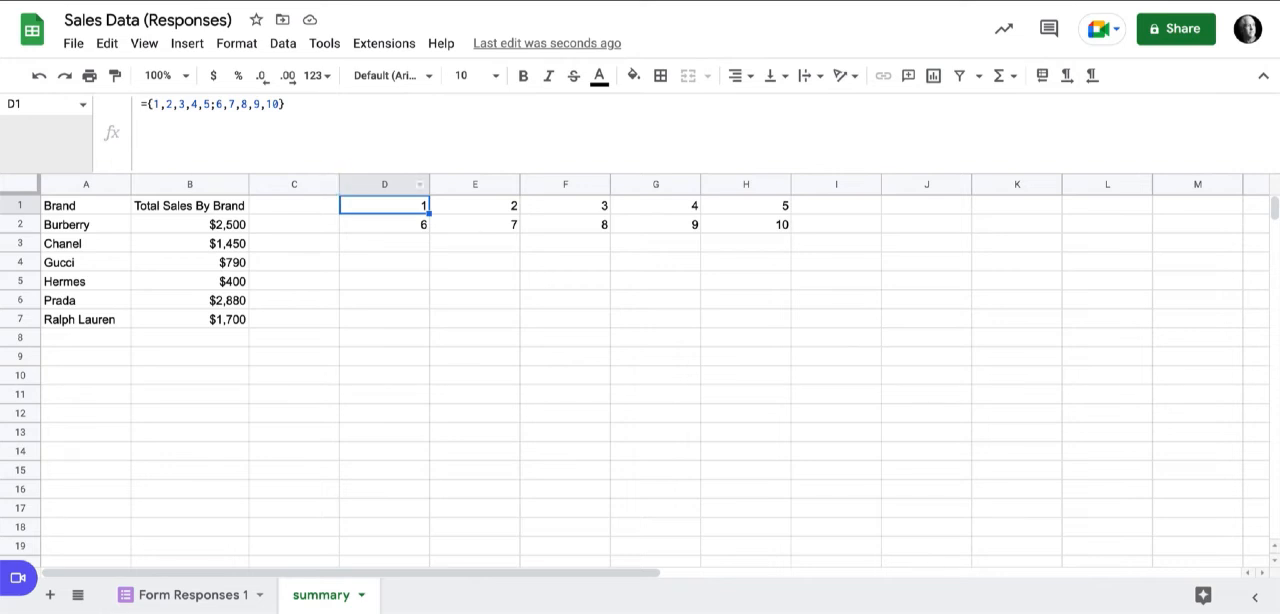
key(Return)
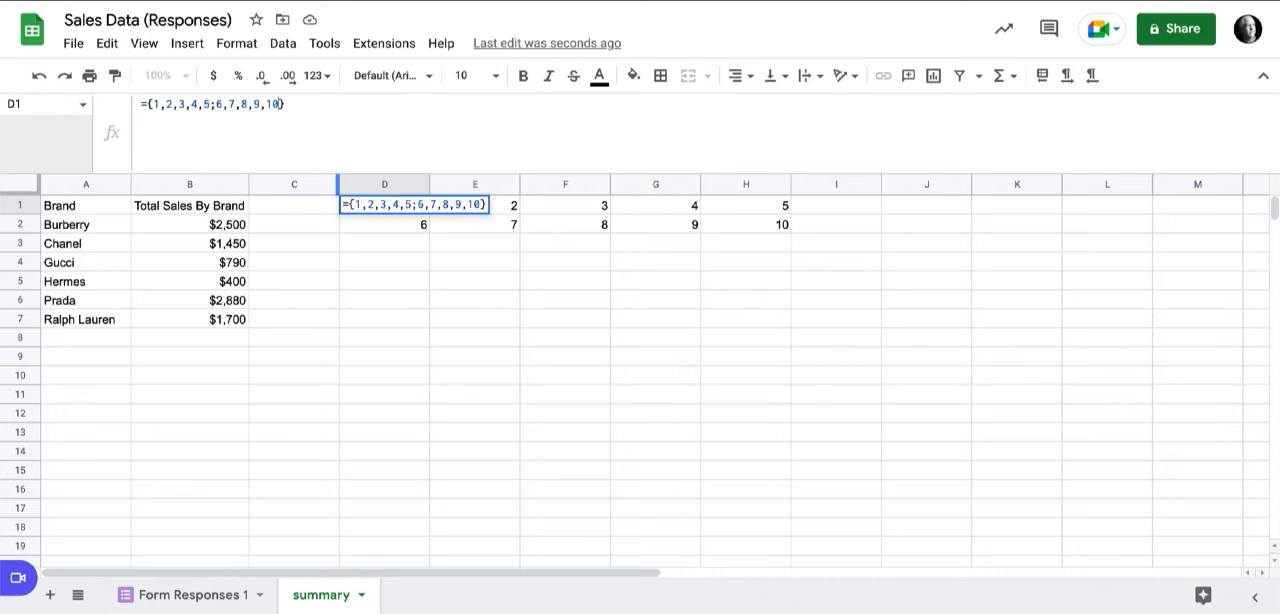
key(Left)
key(BackSpace)
text(5)
key(Return)
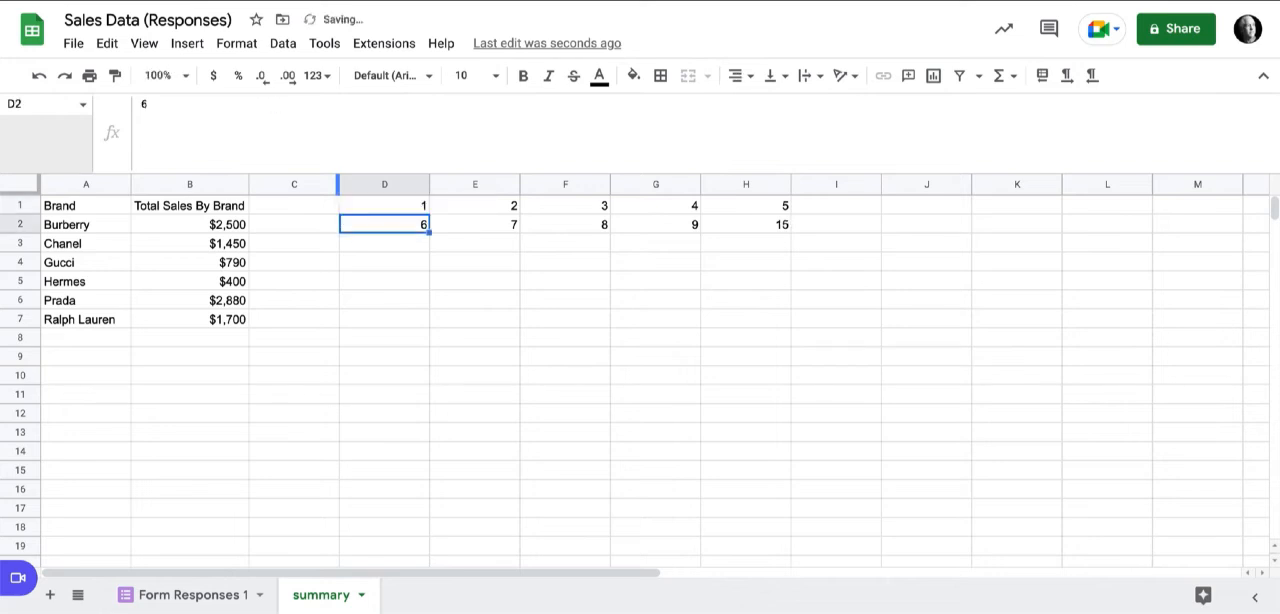
Try the D1 array literal with only 6,7,8,9 in its second row and read the cell's error note.
click(384, 205)
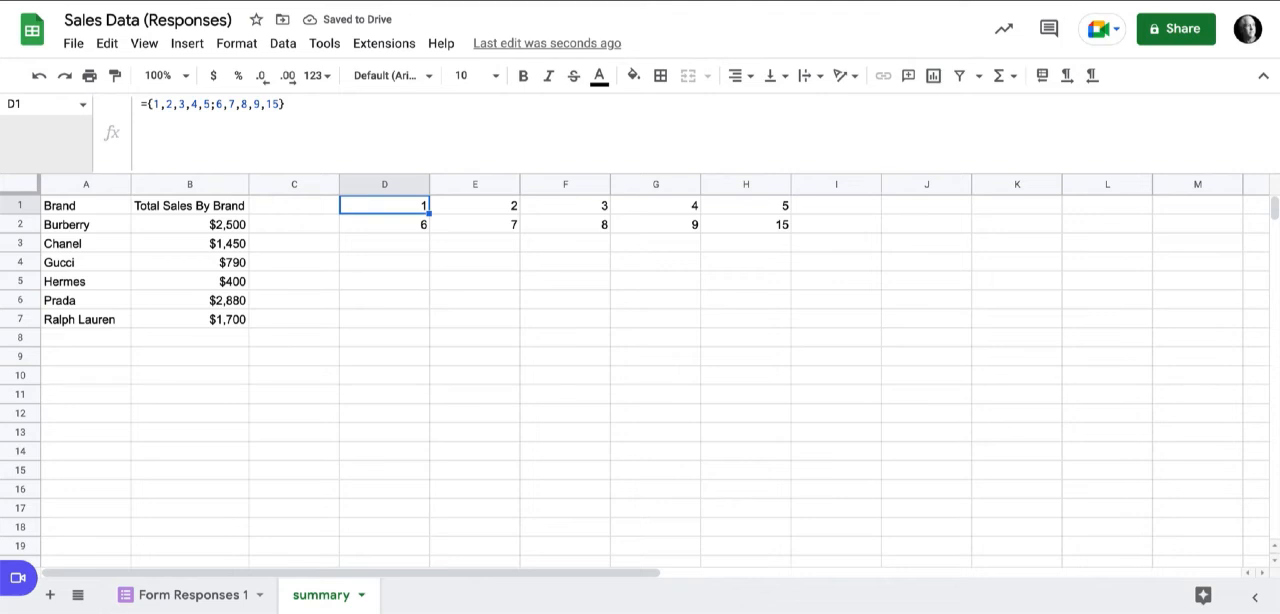
key(Return)
key(BackSpace)
key(BackSpace)
key(BackSpace)
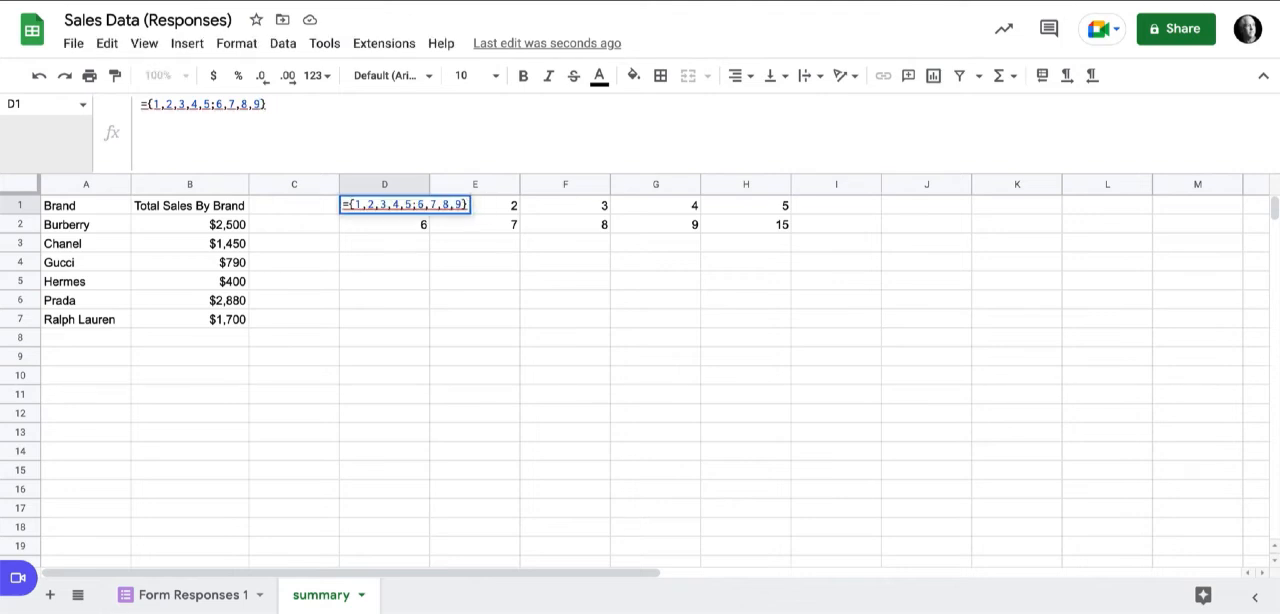
key(Return)
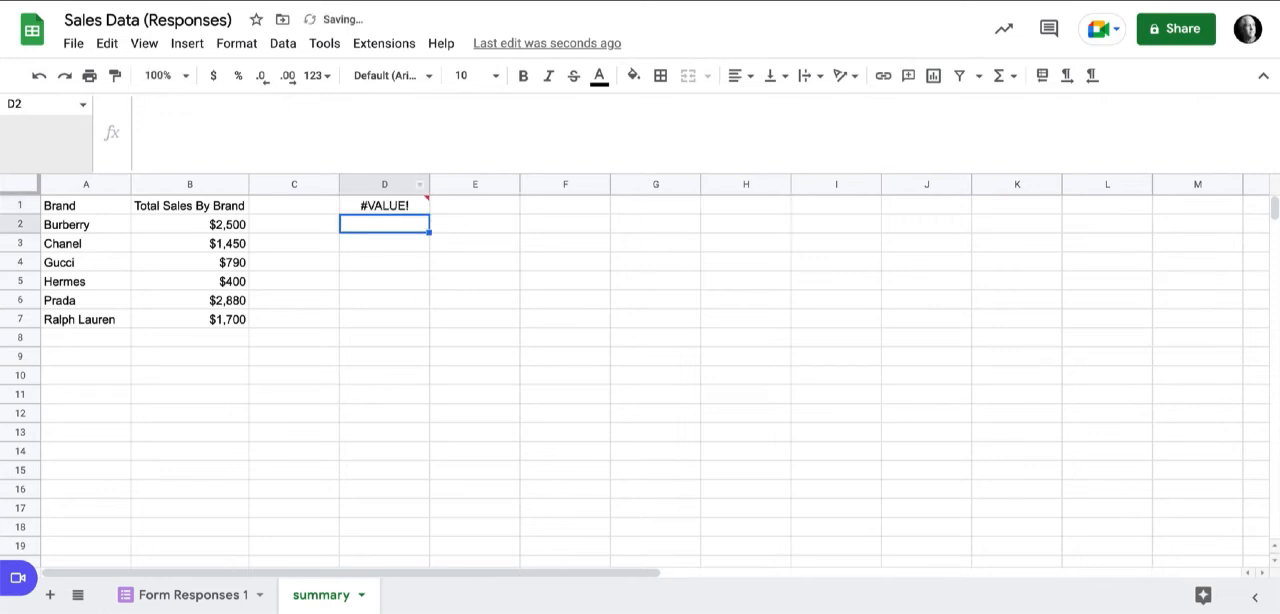
mouse_move(388, 206)
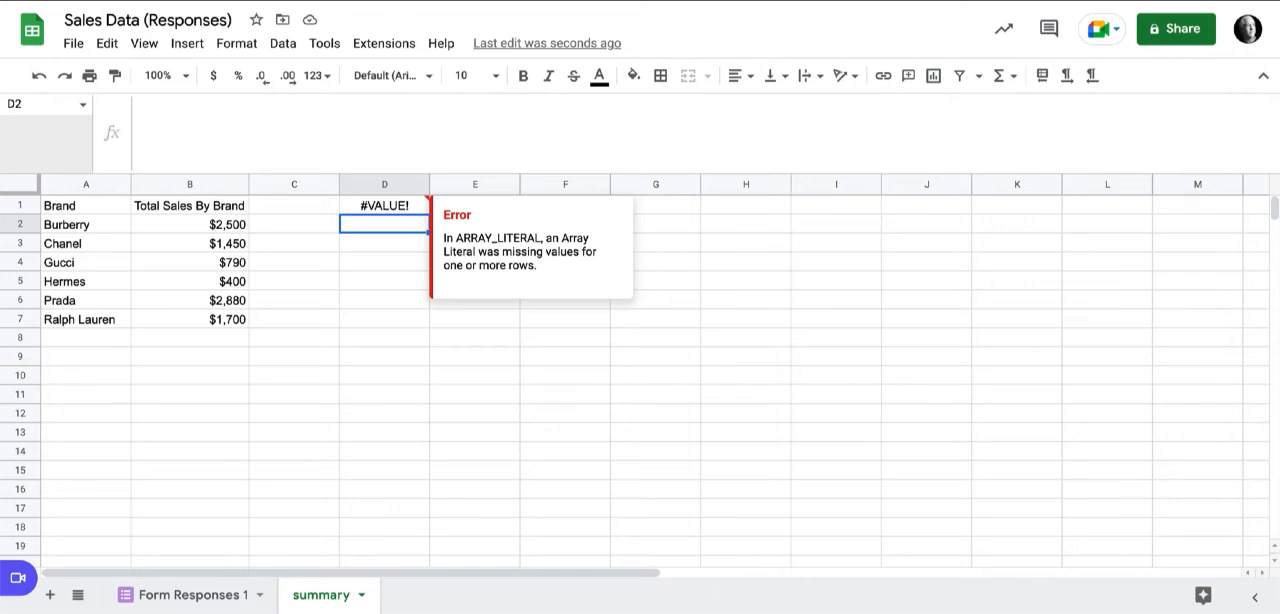
Add 10 as the fifth value of the second row in the D1 array literal.
click(385, 206)
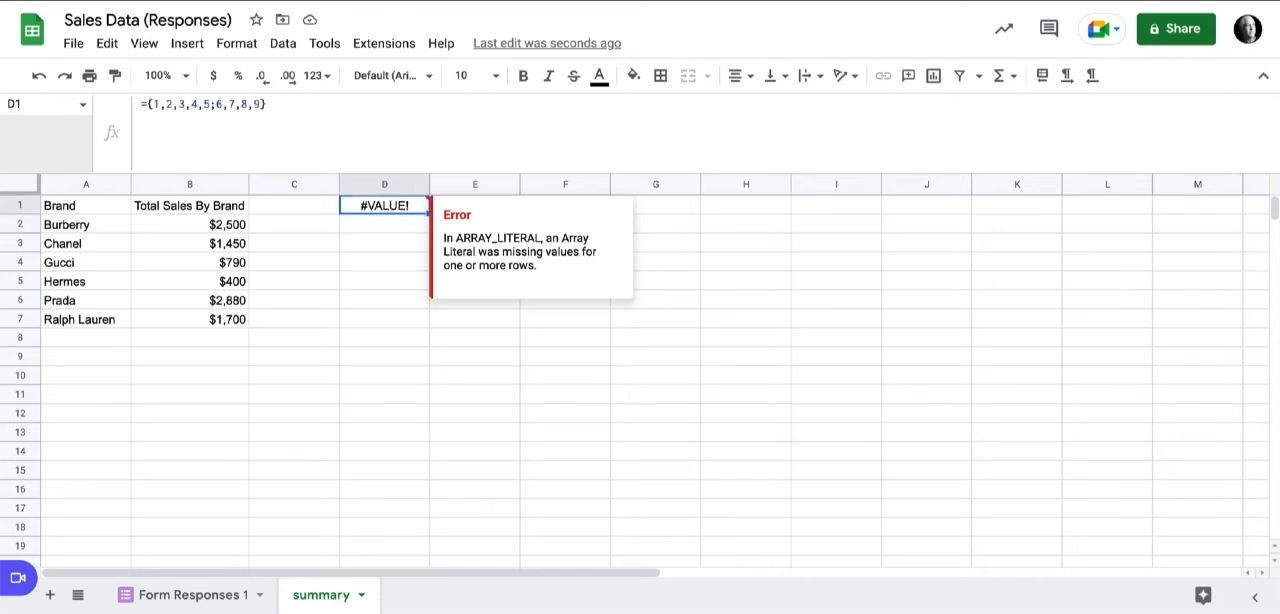
click(260, 104)
text(,10)
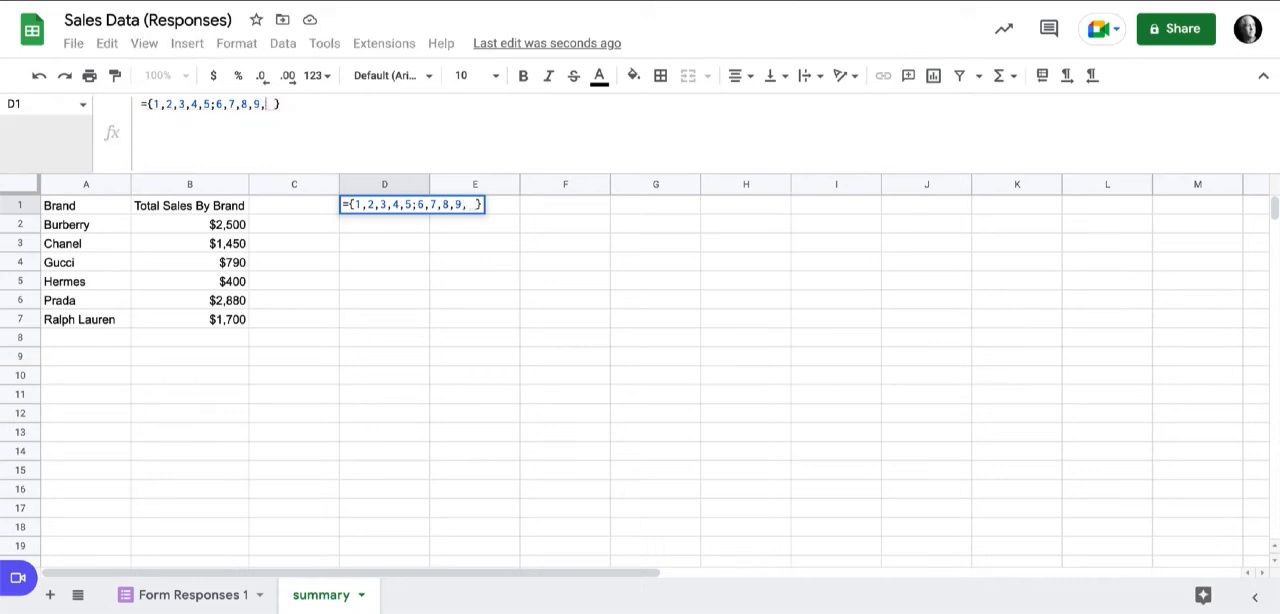
key(Return)
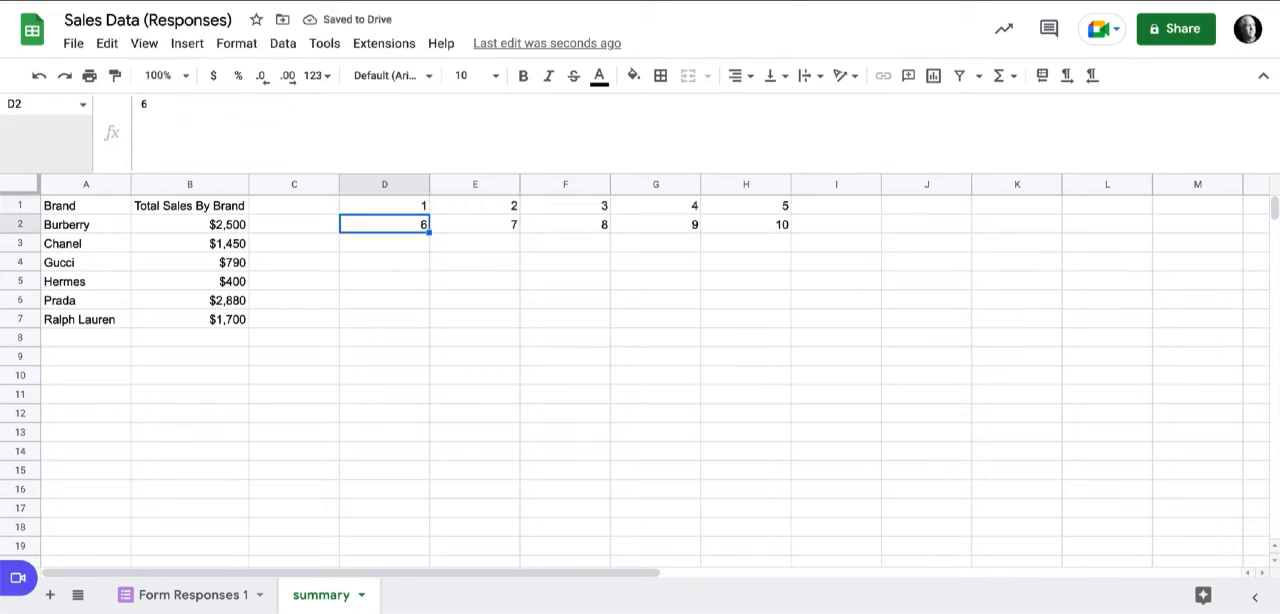
Wrap the whole QUERY formula in A1 in curly braces to make it an array literal.
click(86, 206)
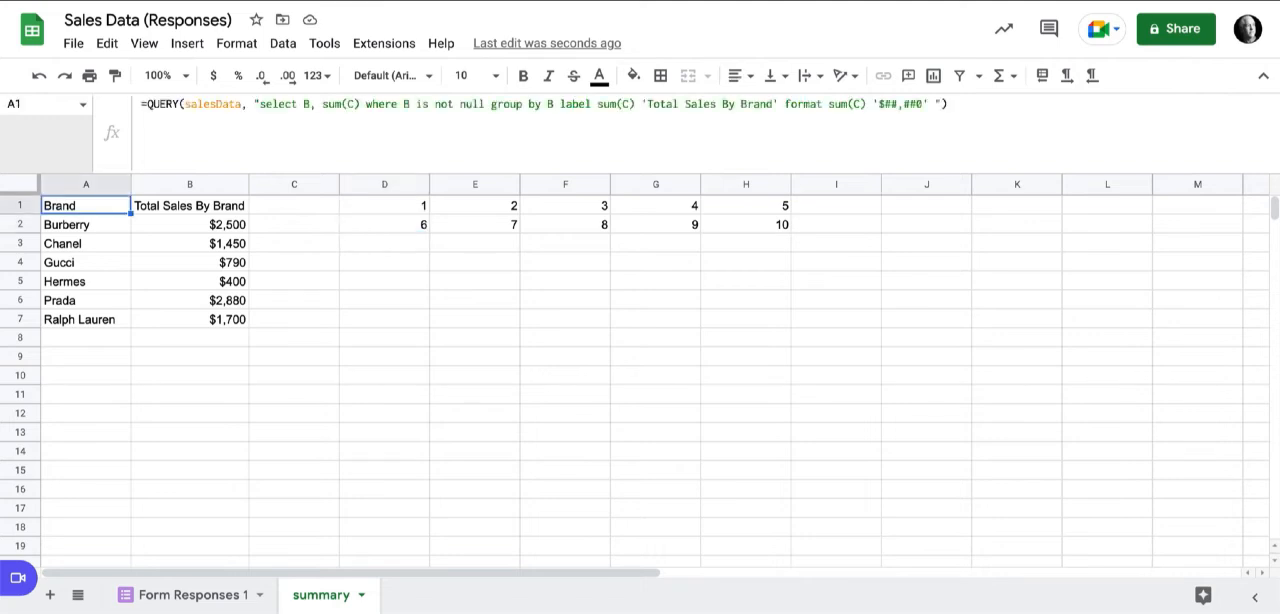
click(384, 206)
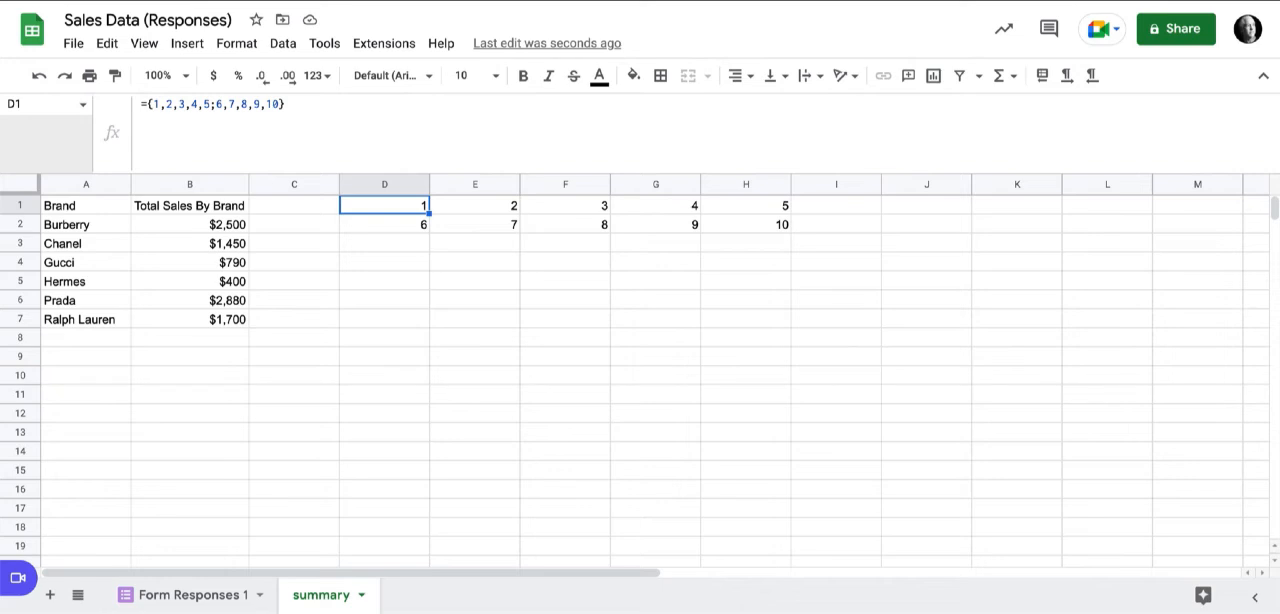
click(86, 206)
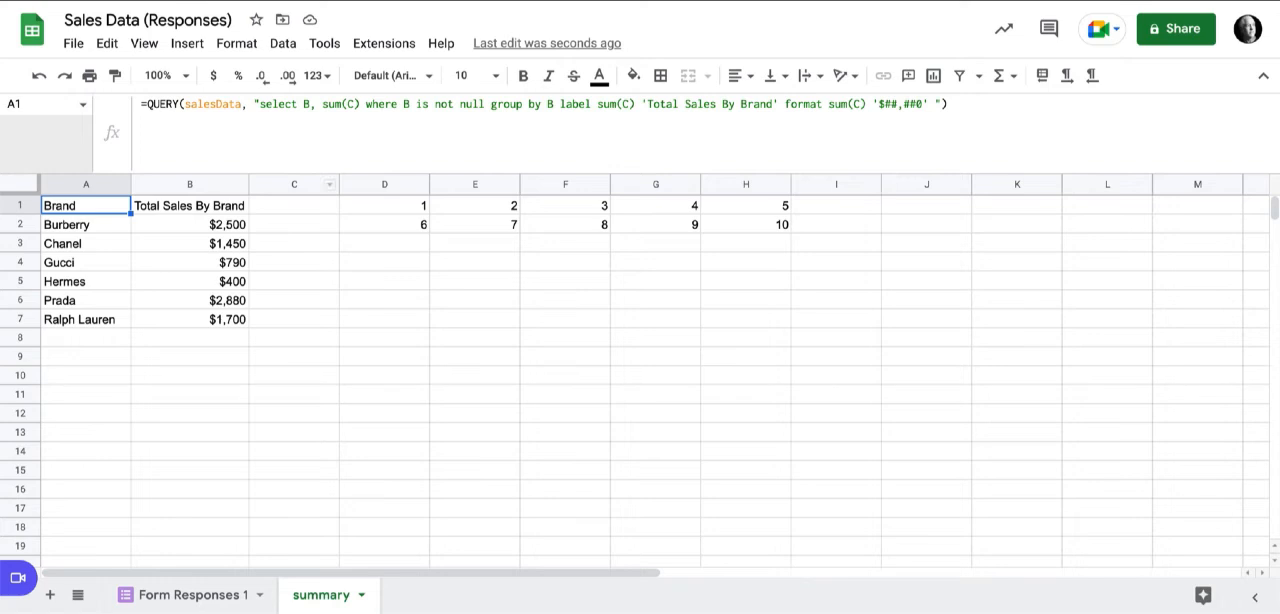
double_click(163, 104)
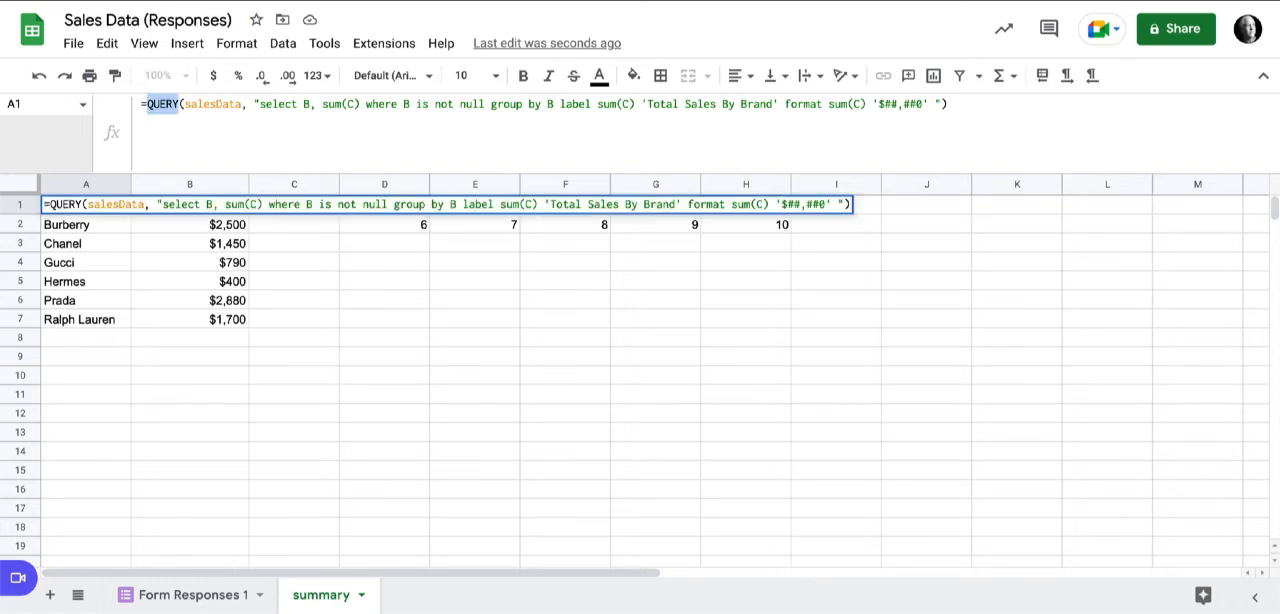
click(147, 104)
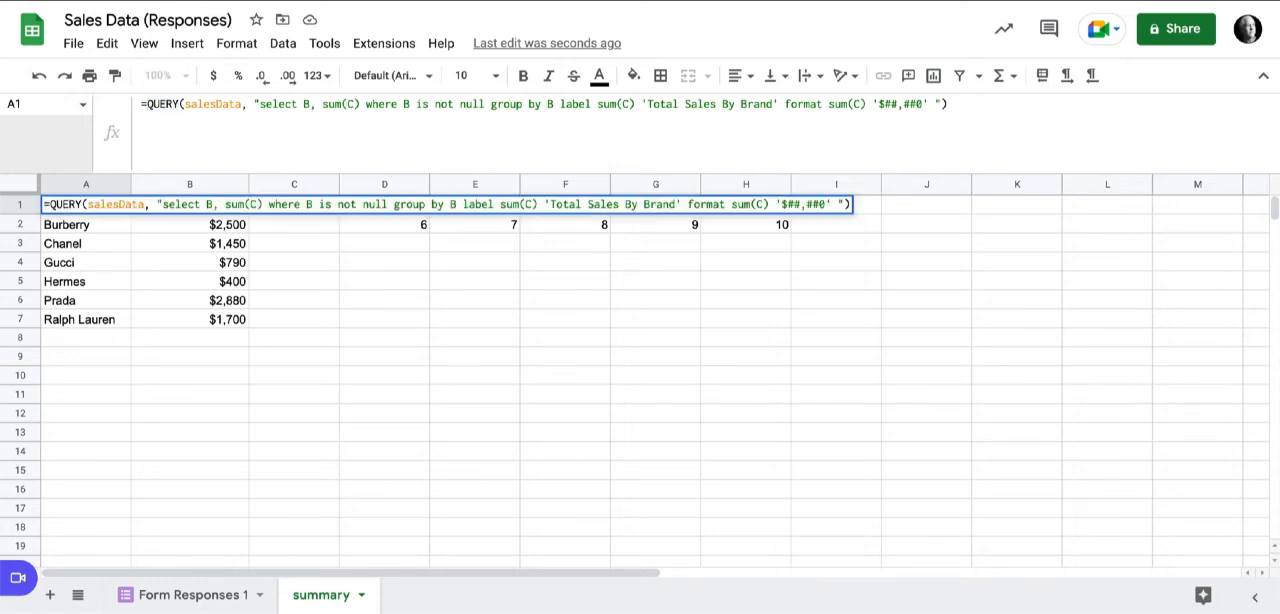
text({)
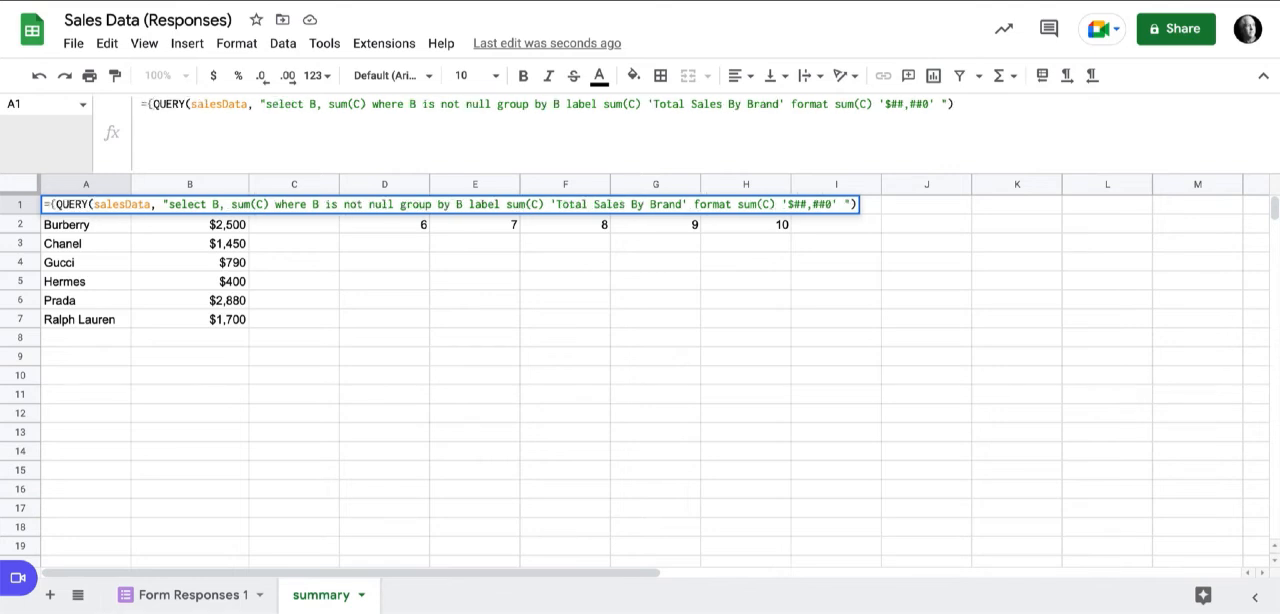
key(End)
text(})
key(Return)
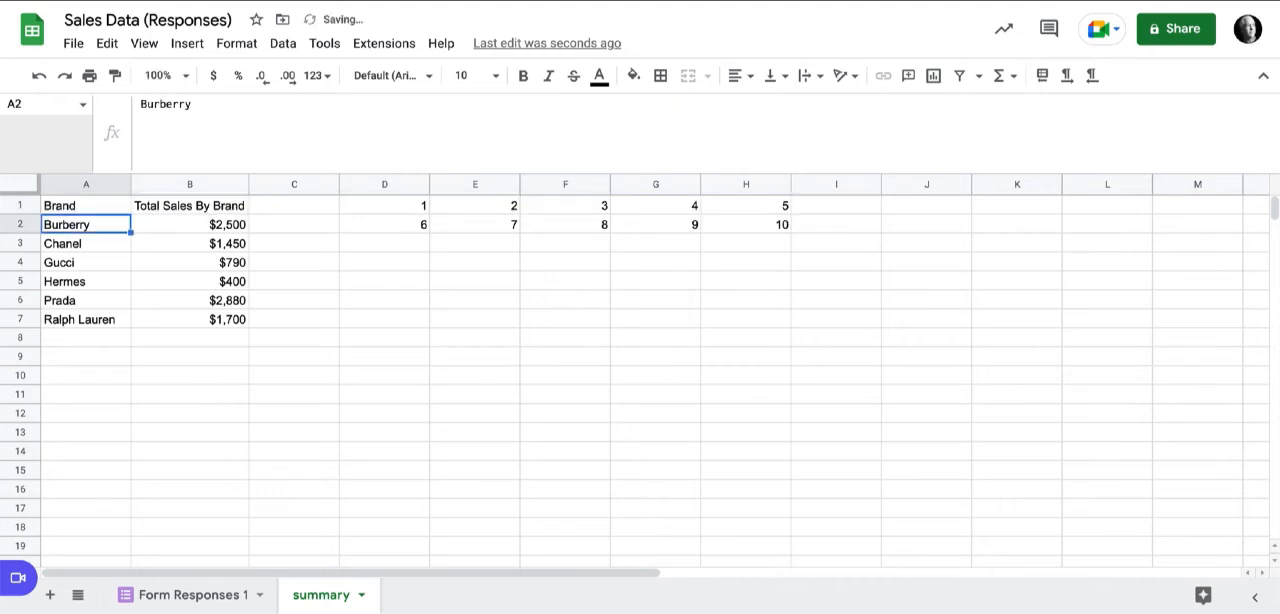
Add a semicolon after the QUERY inside the A1 braces and continue the formula on a new line.
click(86, 206)
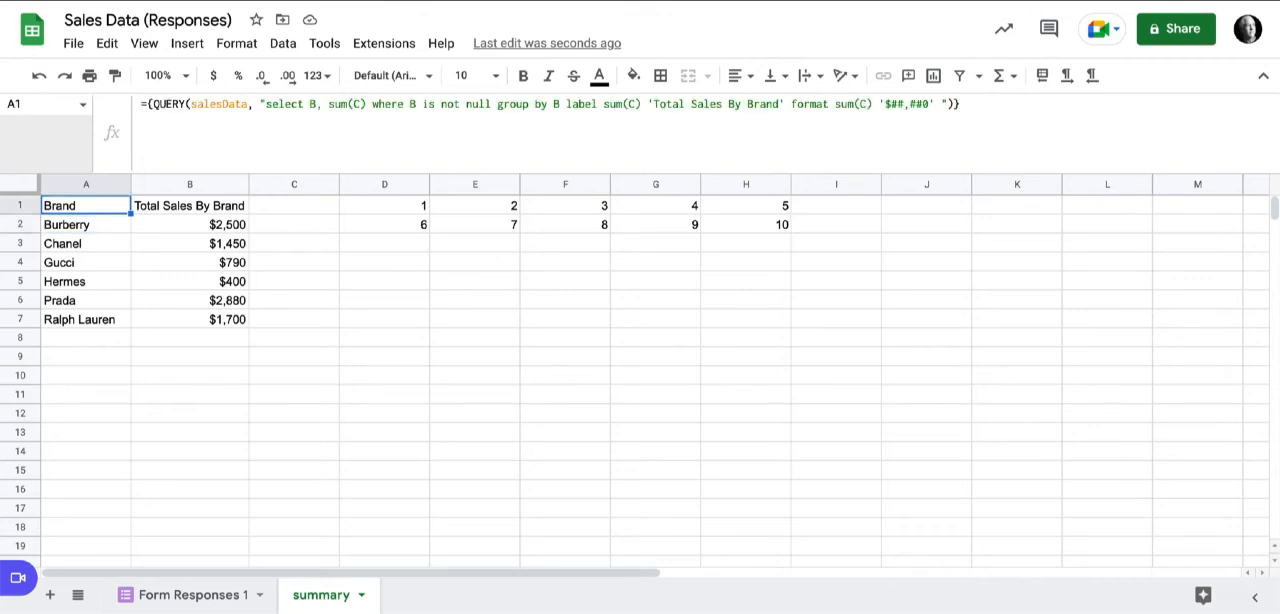
key(Return)
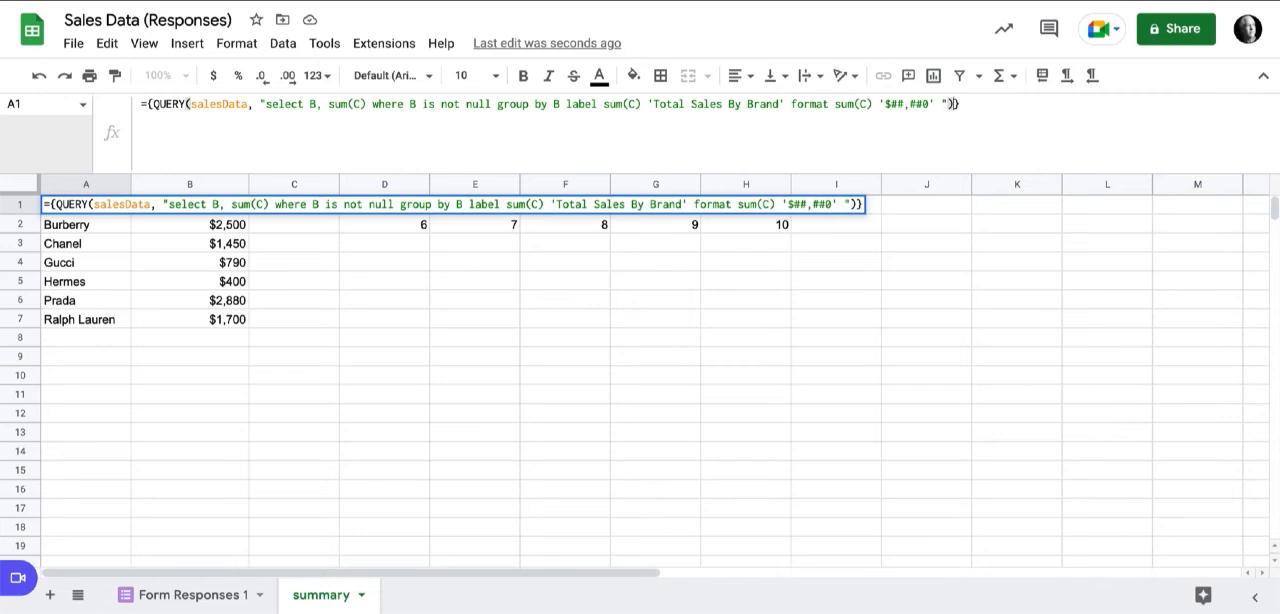
text(;)
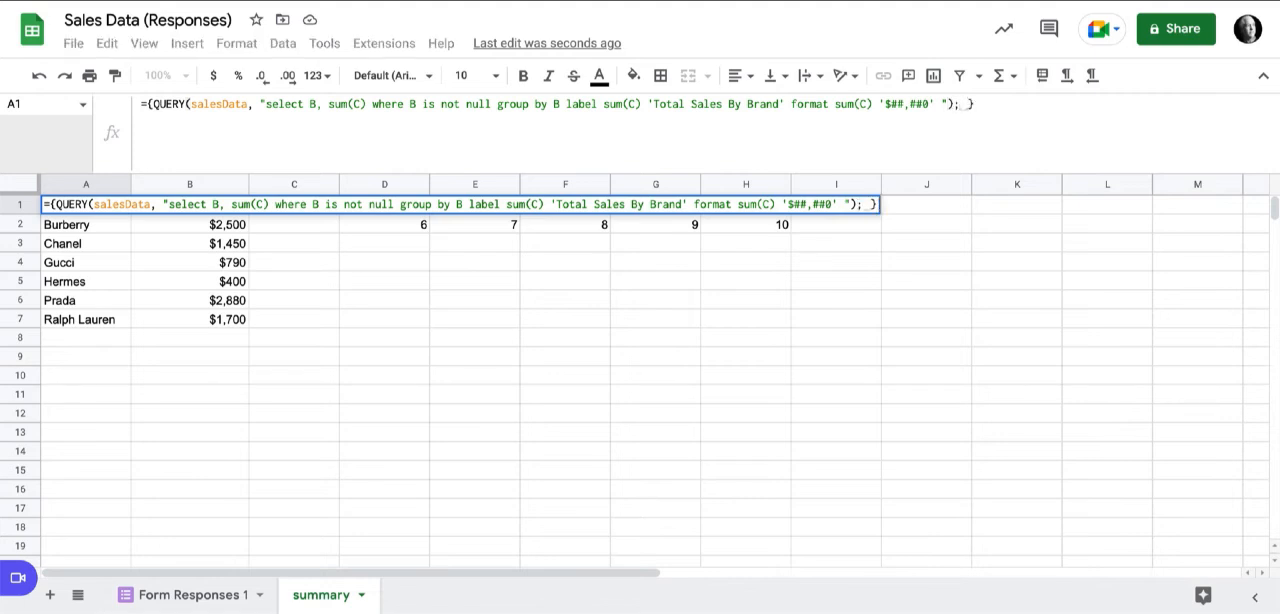
key(ctrl+Return)
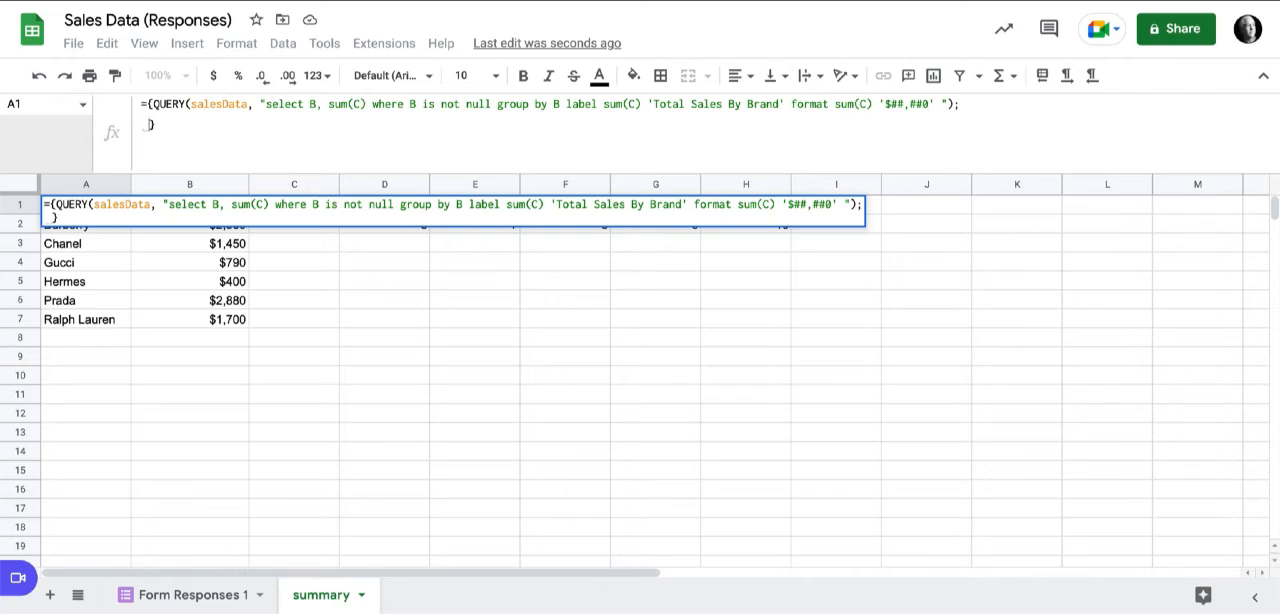
Open a nested array for the second row of the A1 formula with "Grand Total" as its first value, followed by a comma.
text({)
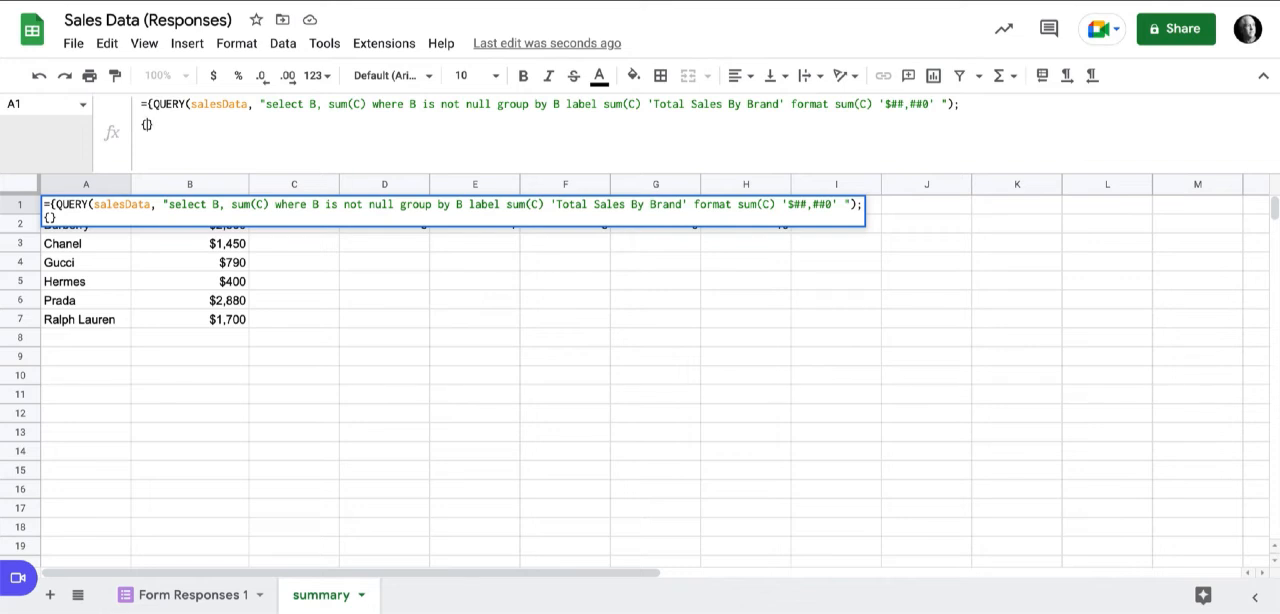
text("totals)
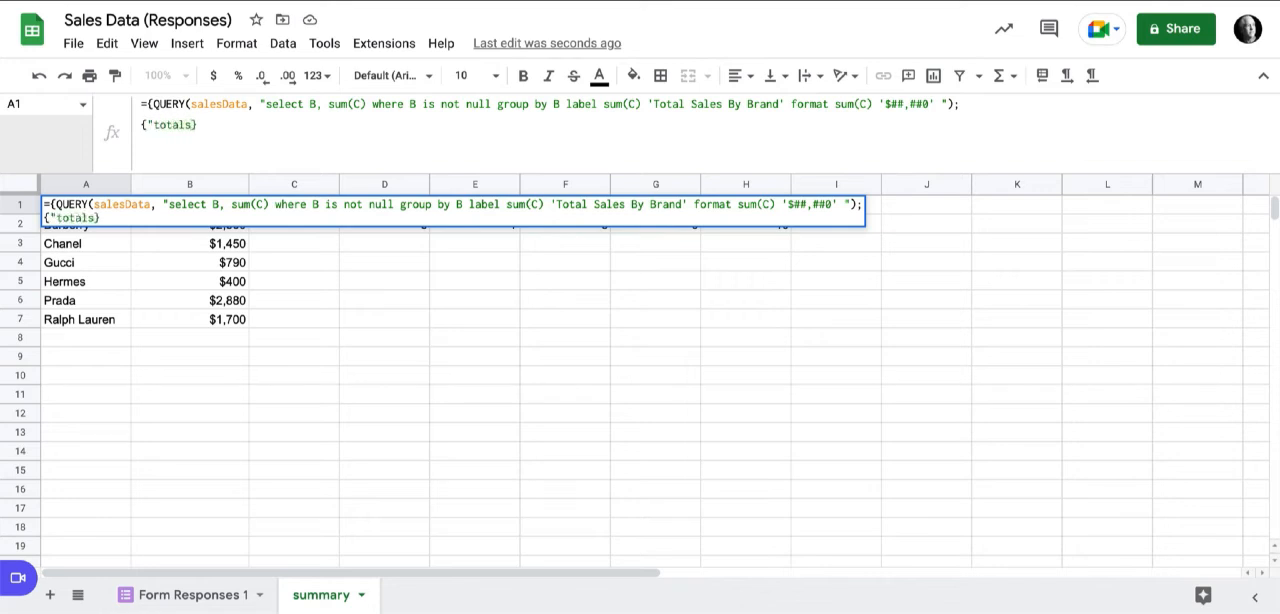
key(BackSpace)
key(BackSpace)
key(BackSpace)
key(BackSpace)
key(BackSpace)
key(BackSpace)
text(G)
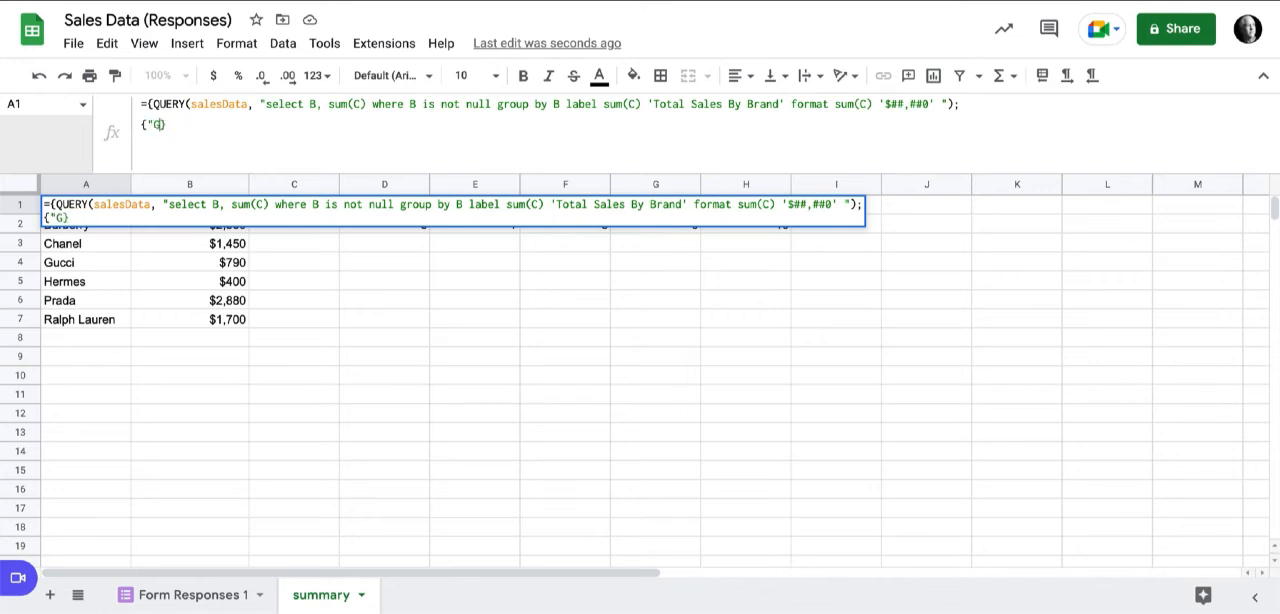
text(rande)
key(BackSpace)
text(Total)
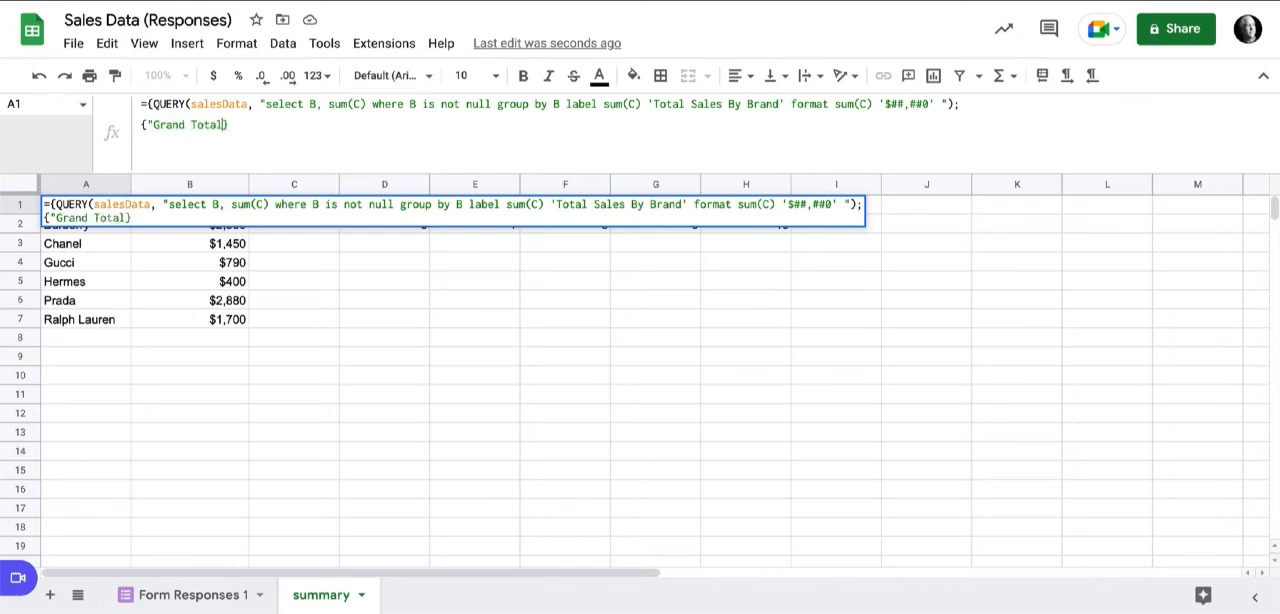
text(",)
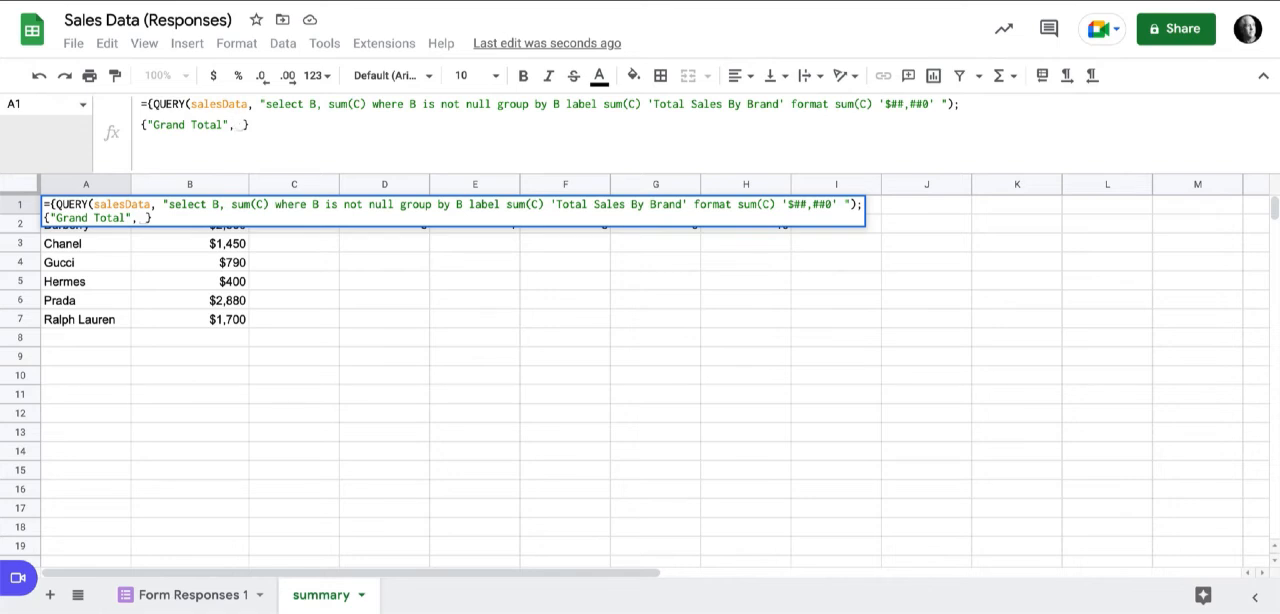
Start a nested QUERY on salesData as the second value of the Grand Total row.
text(qu)
key(Tab)
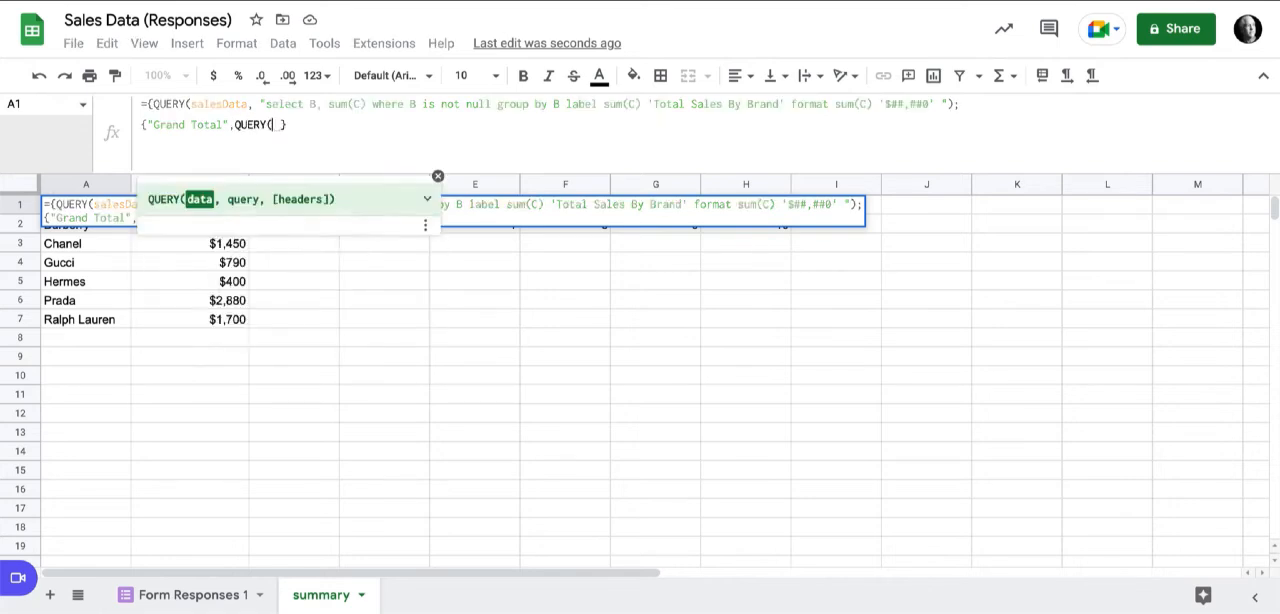
text(slae)
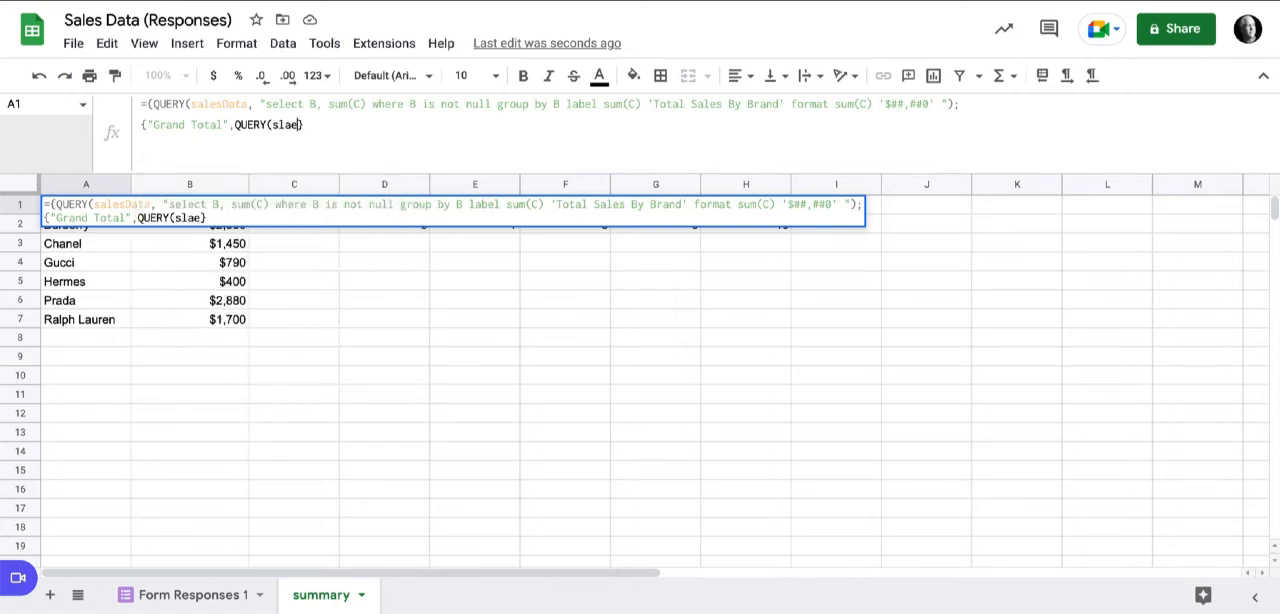
key(BackSpace)
key(BackSpace)
key(BackSpace)
text(a)
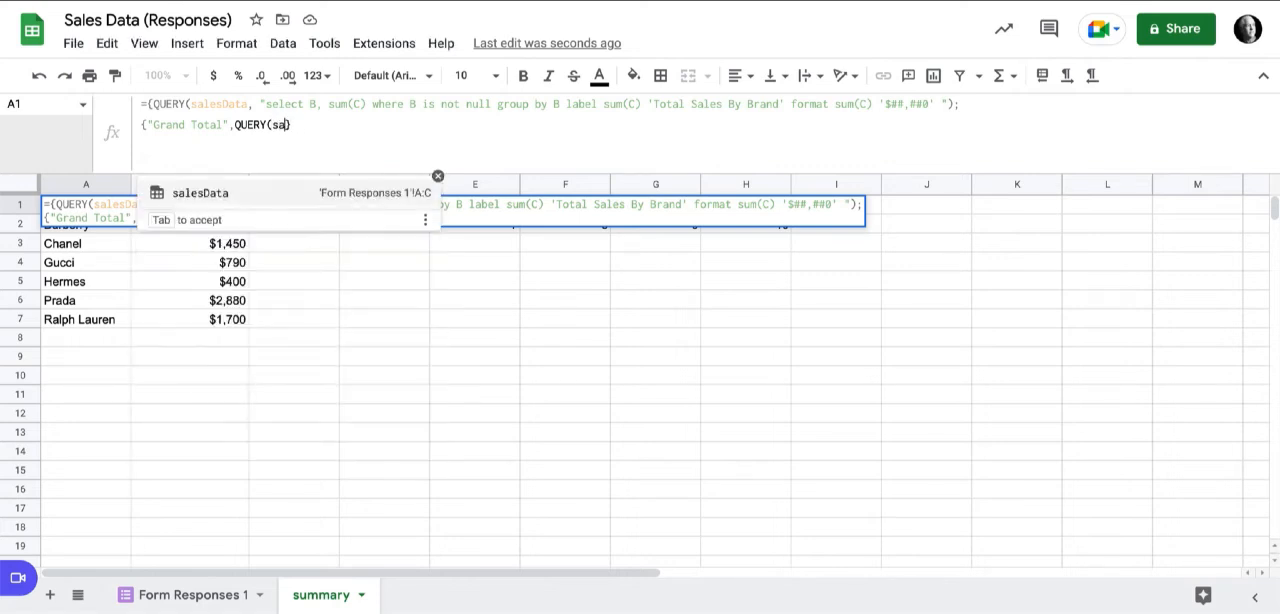
key(Tab)
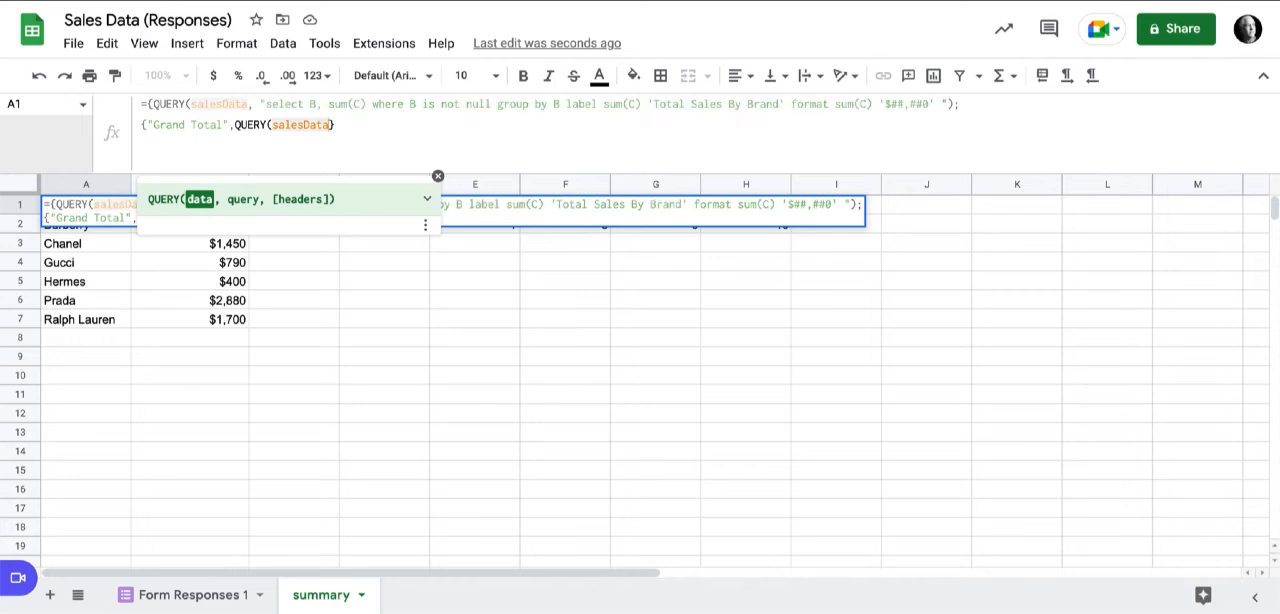
Complete the nested QUERY with "select sum(C)", close the inner array and commit the A1 formula.
text(, "select)
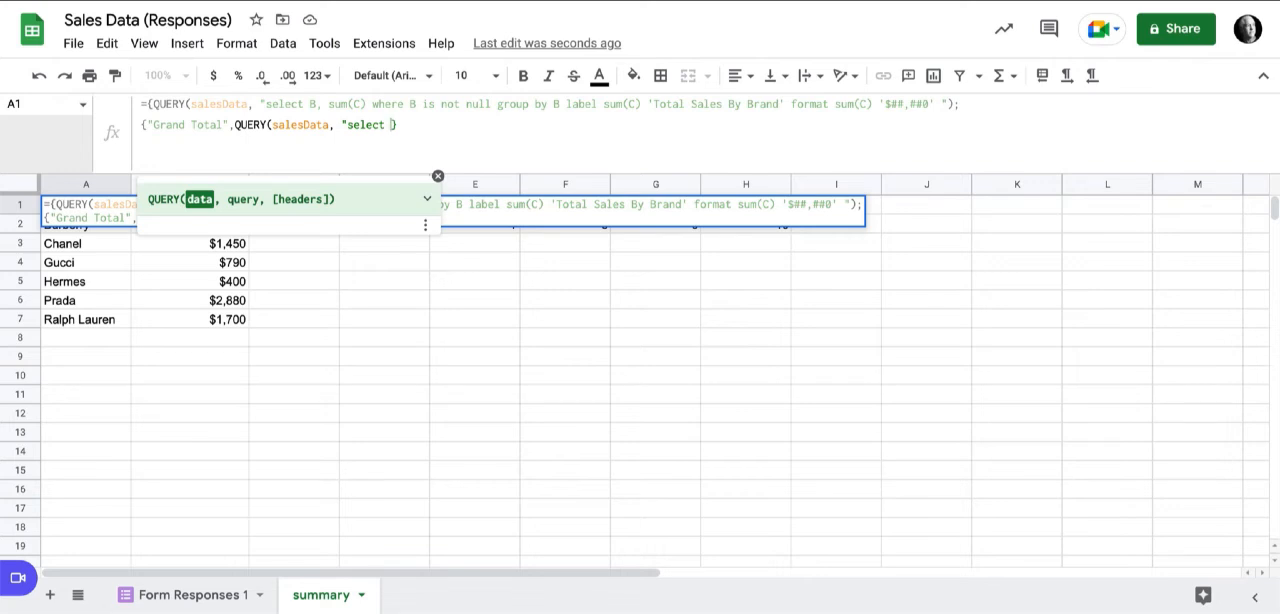
text(sum(C)"))
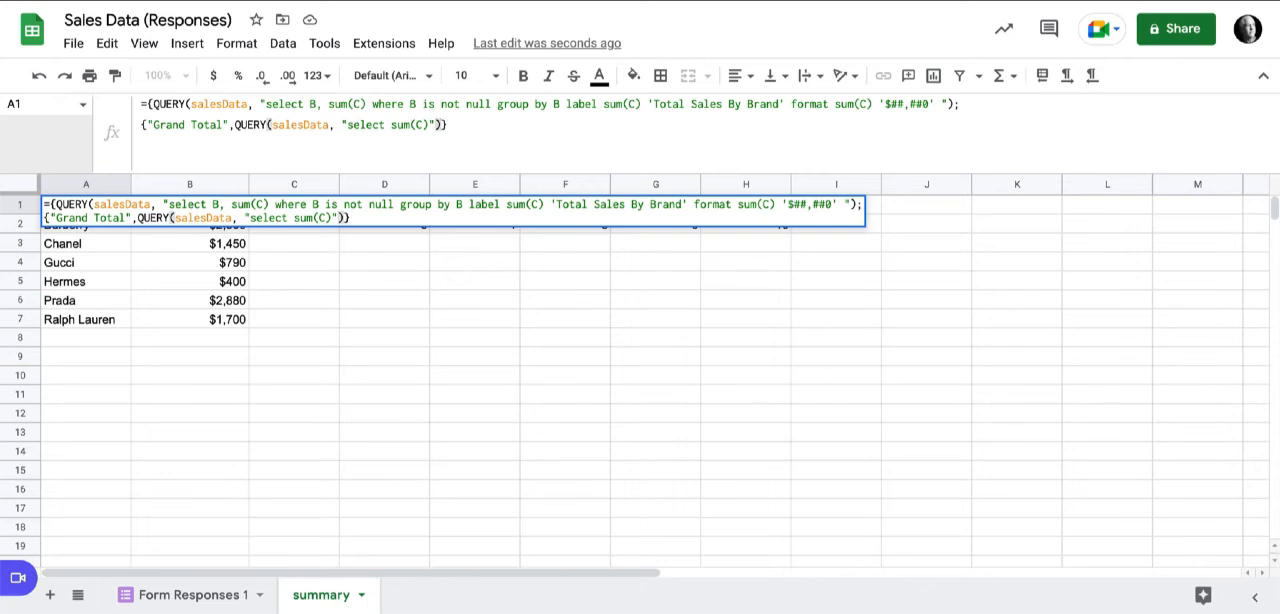
text(})
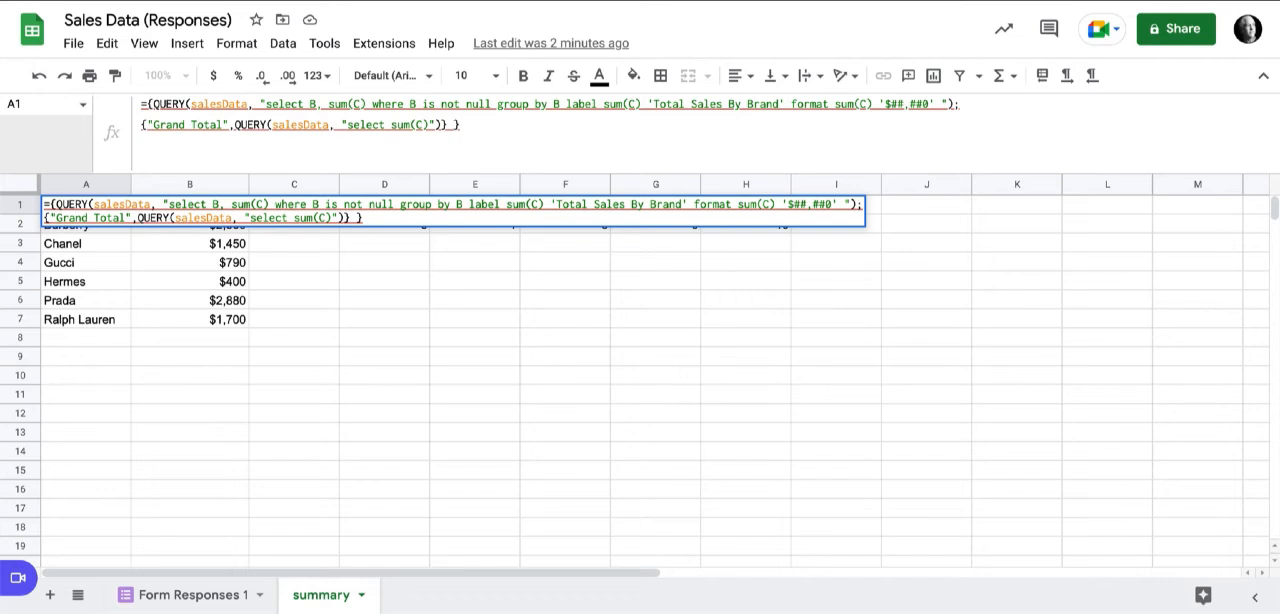
key(Return)
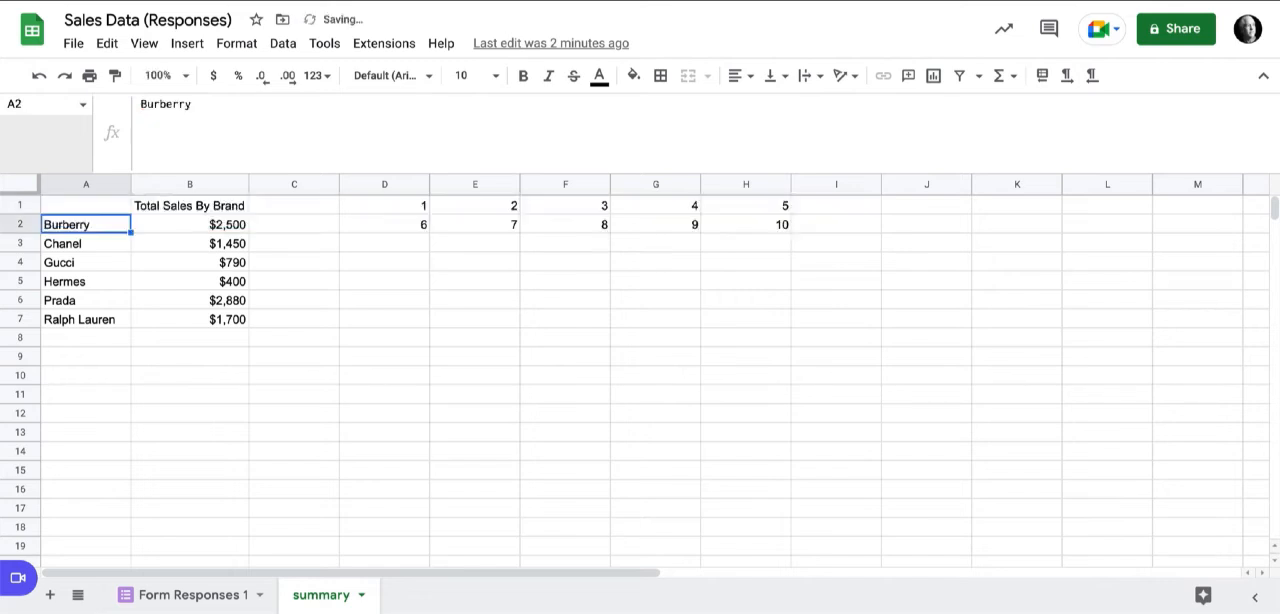
Copy the nested QUERY(salesData, "select sum(C)") from A1 into E5 and make it a standalone formula.
mouse_move(90, 205)
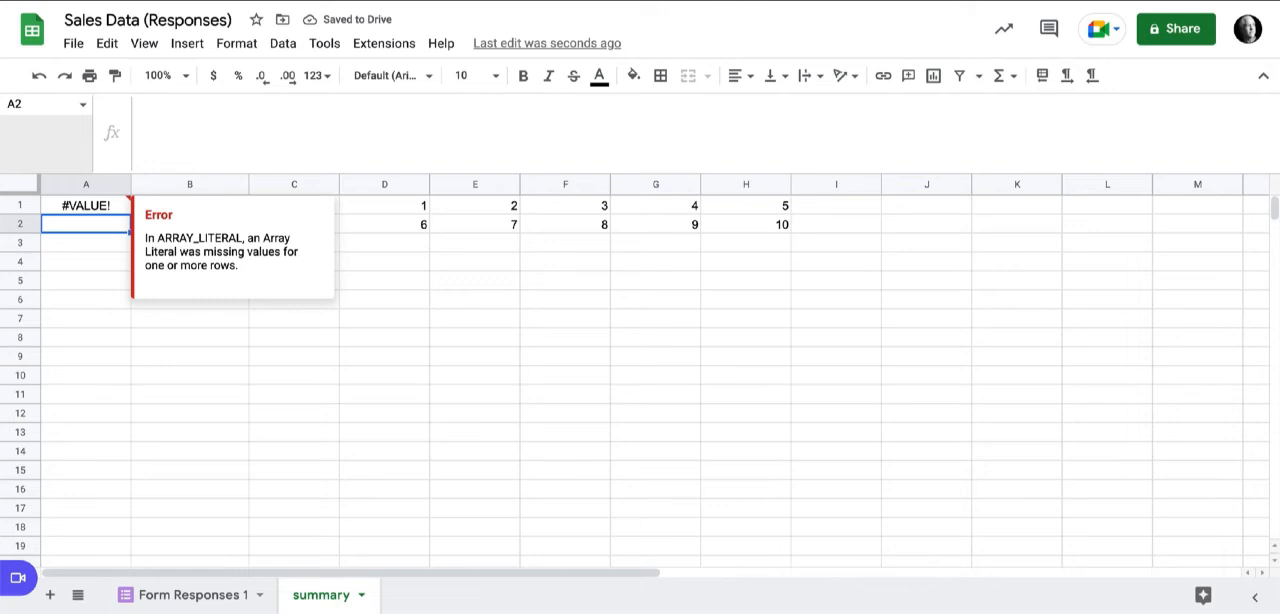
click(88, 205)
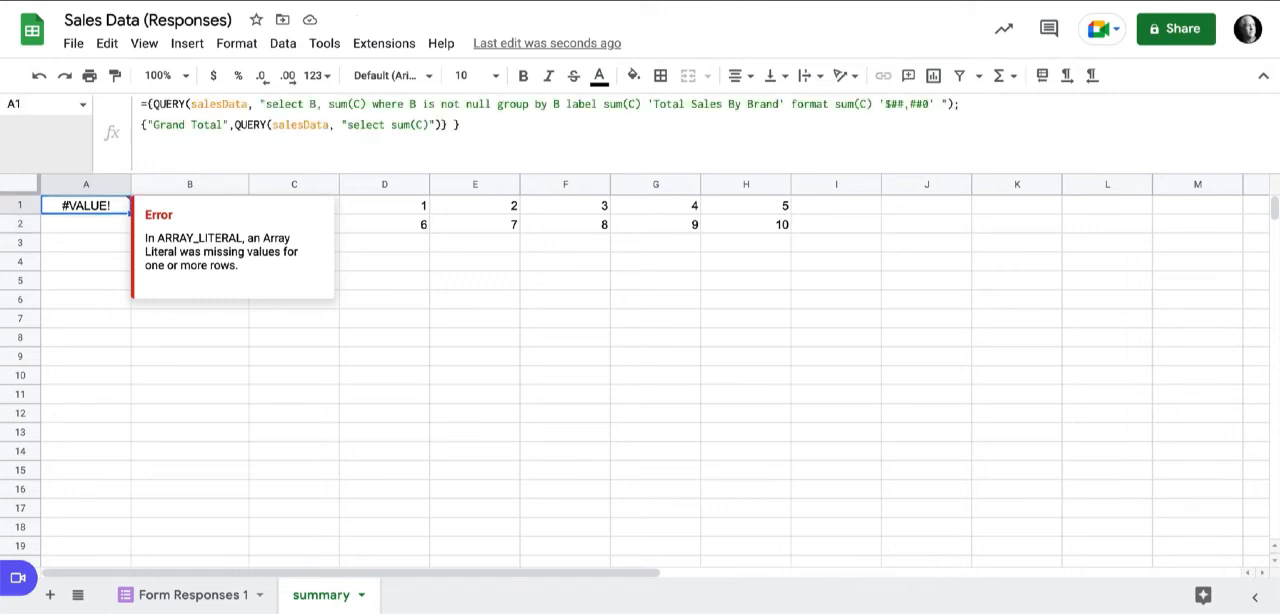
drag(234, 125, 442, 125)
key(ctrl+c)
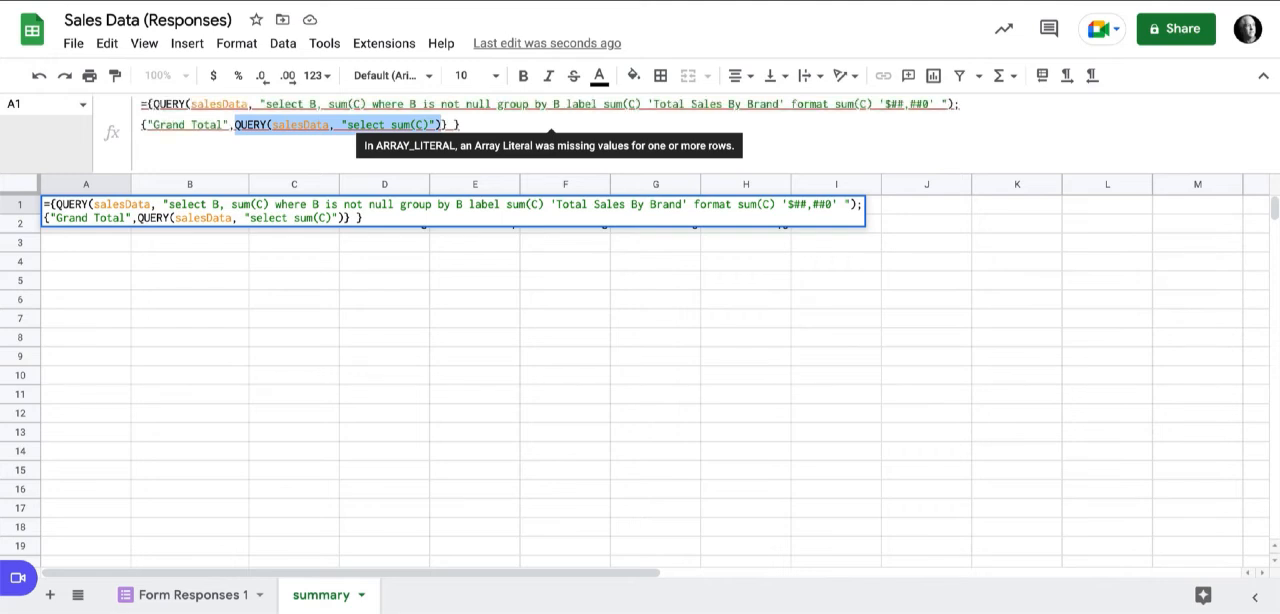
key(Return)
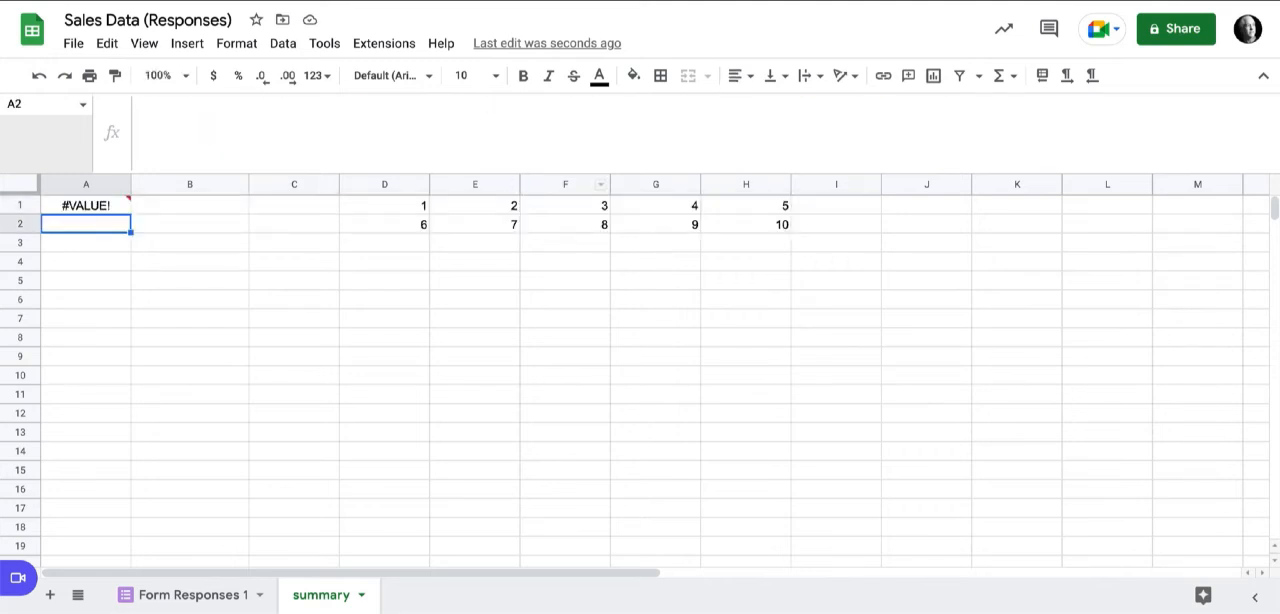
click(475, 281)
key(ctrl+v)
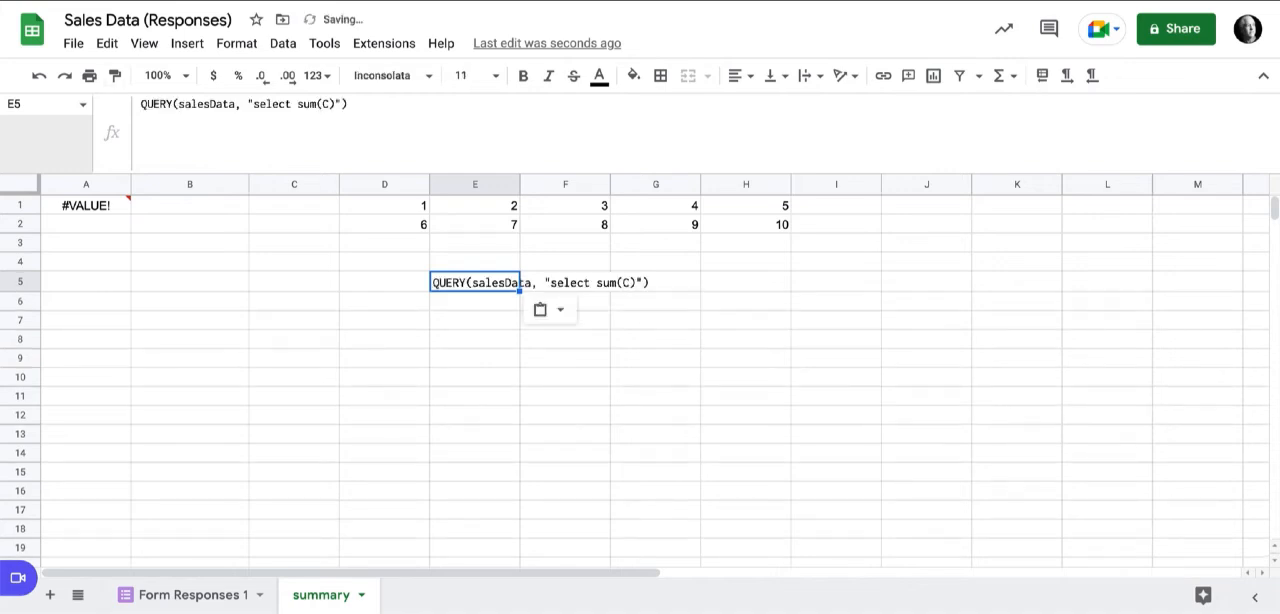
click(141, 104)
text(=)
key(Return)
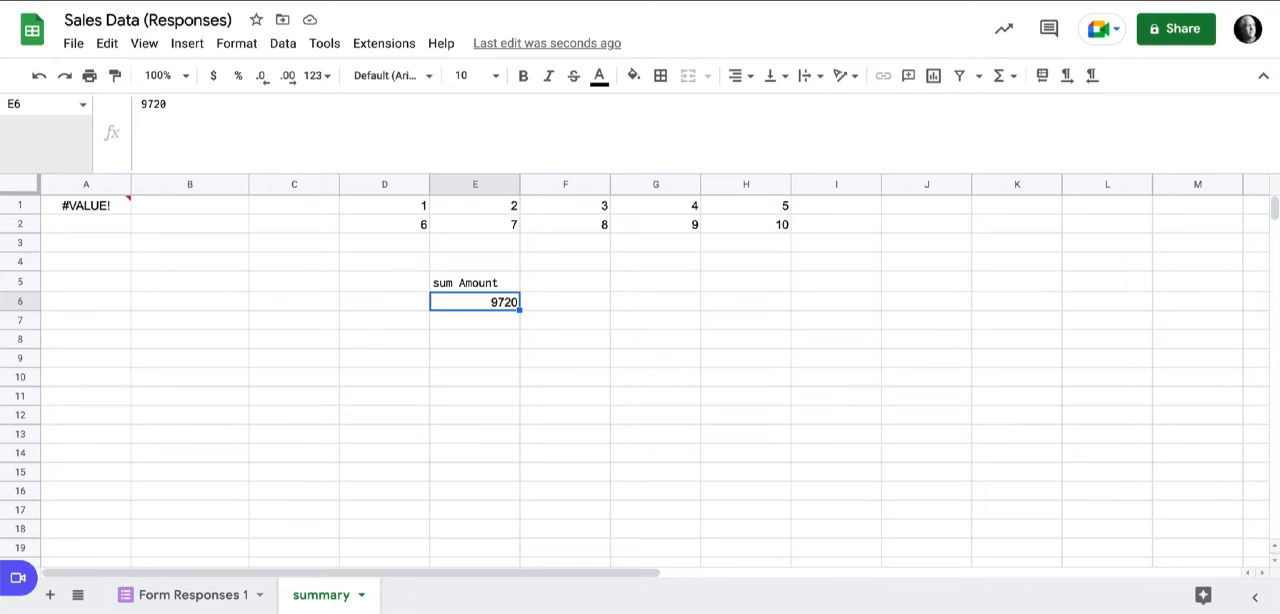
Blank the header of the E5 query by adding label sum(C) '' after select sum(C).
click(475, 282)
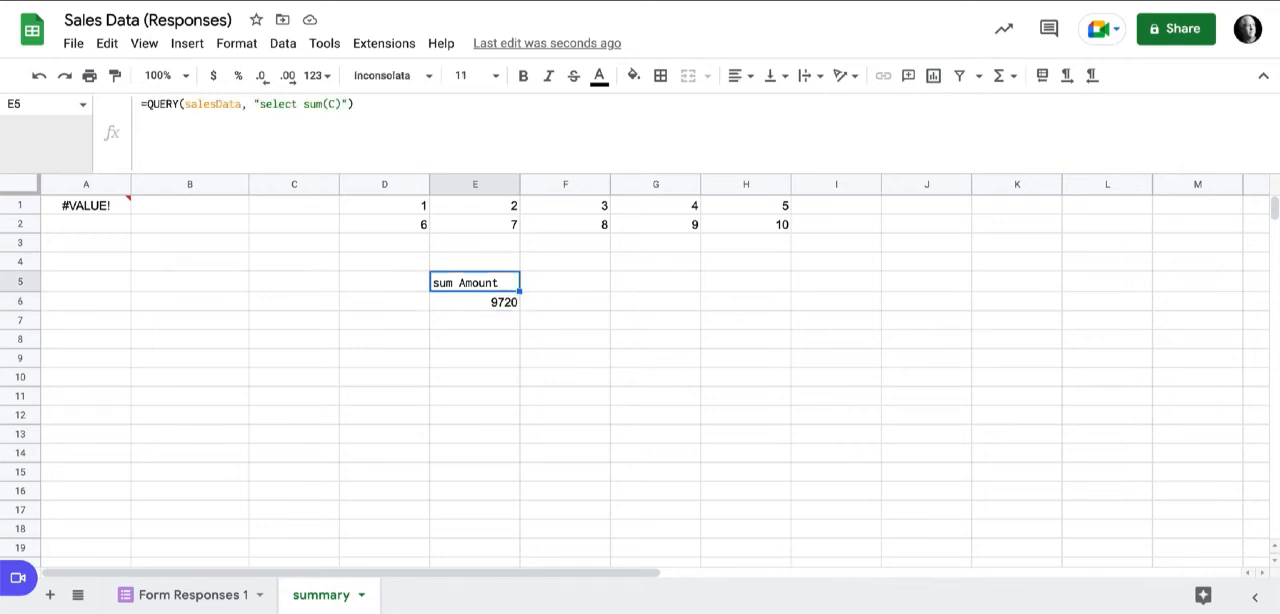
click(342, 104)
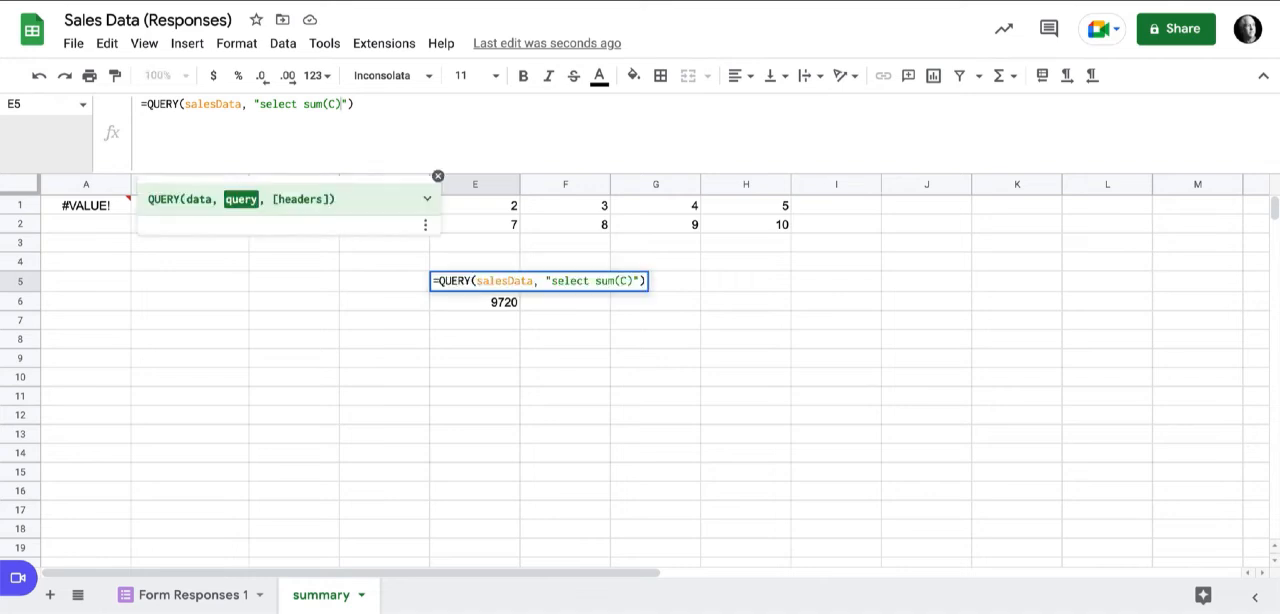
text(label )
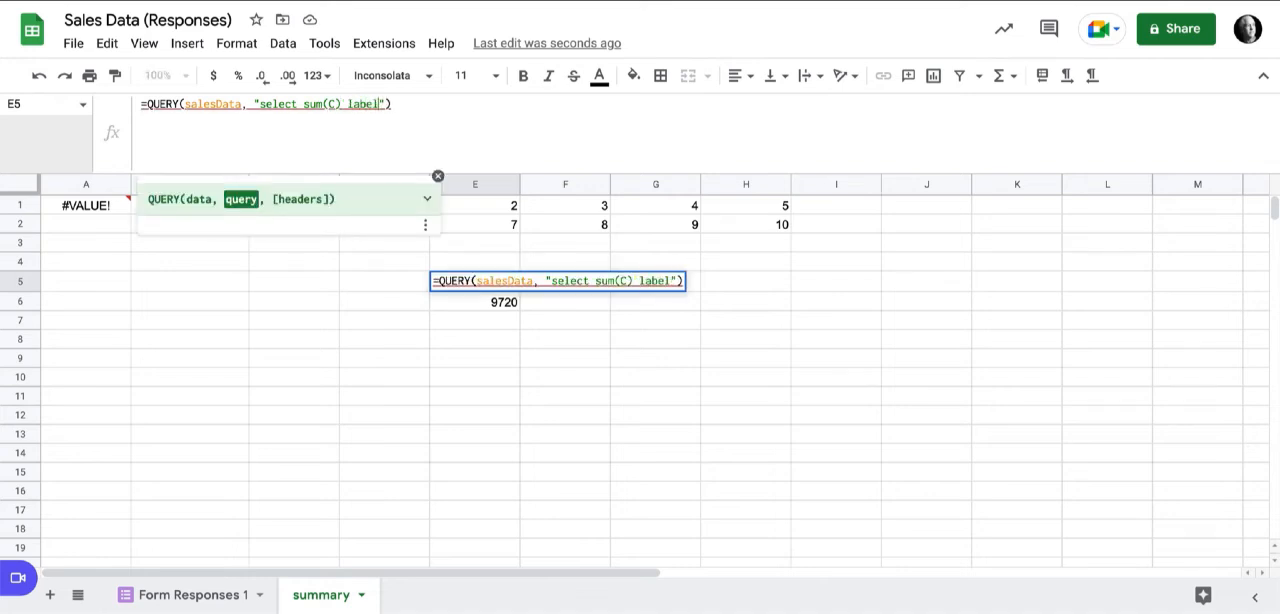
text(sum)
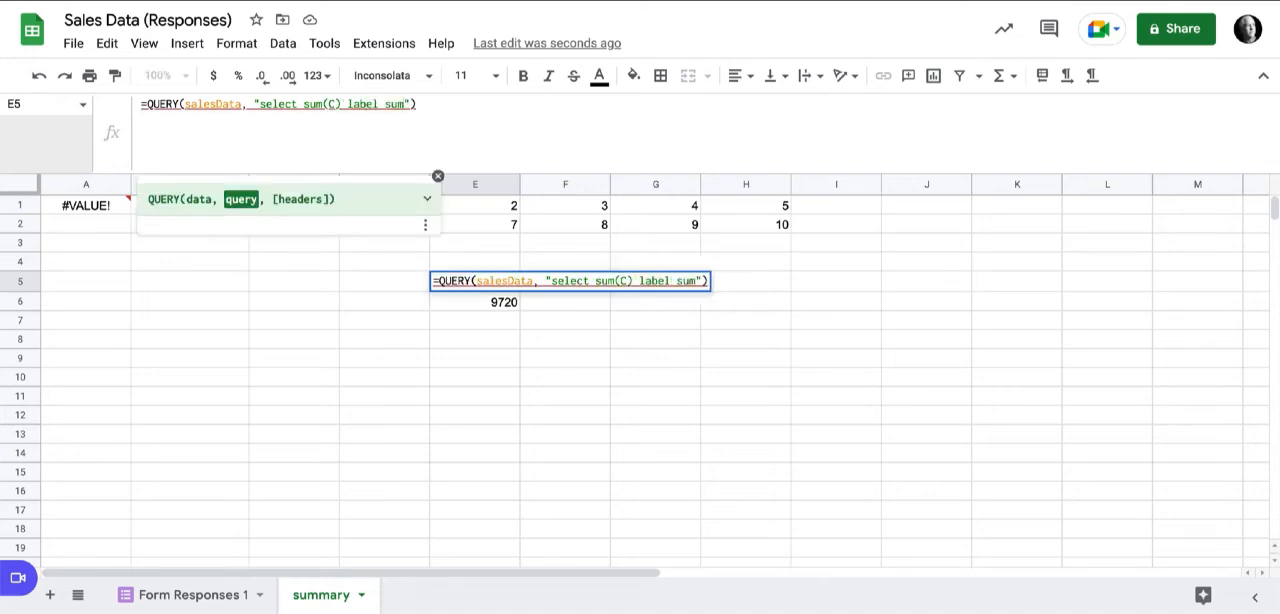
text((C) )
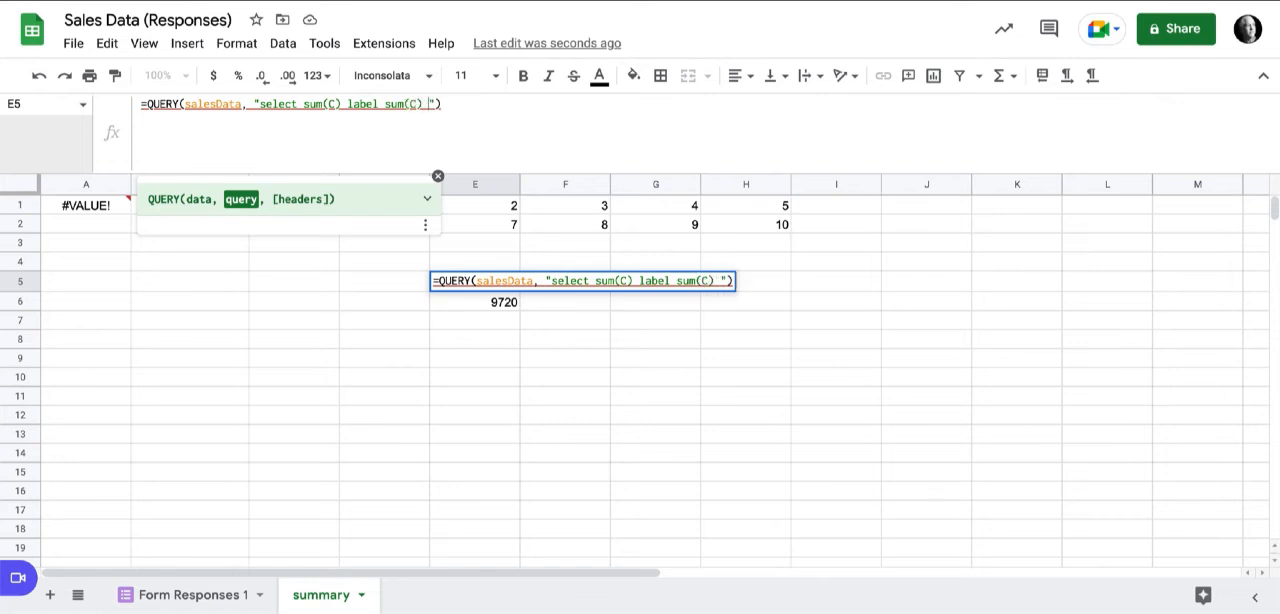
text('')
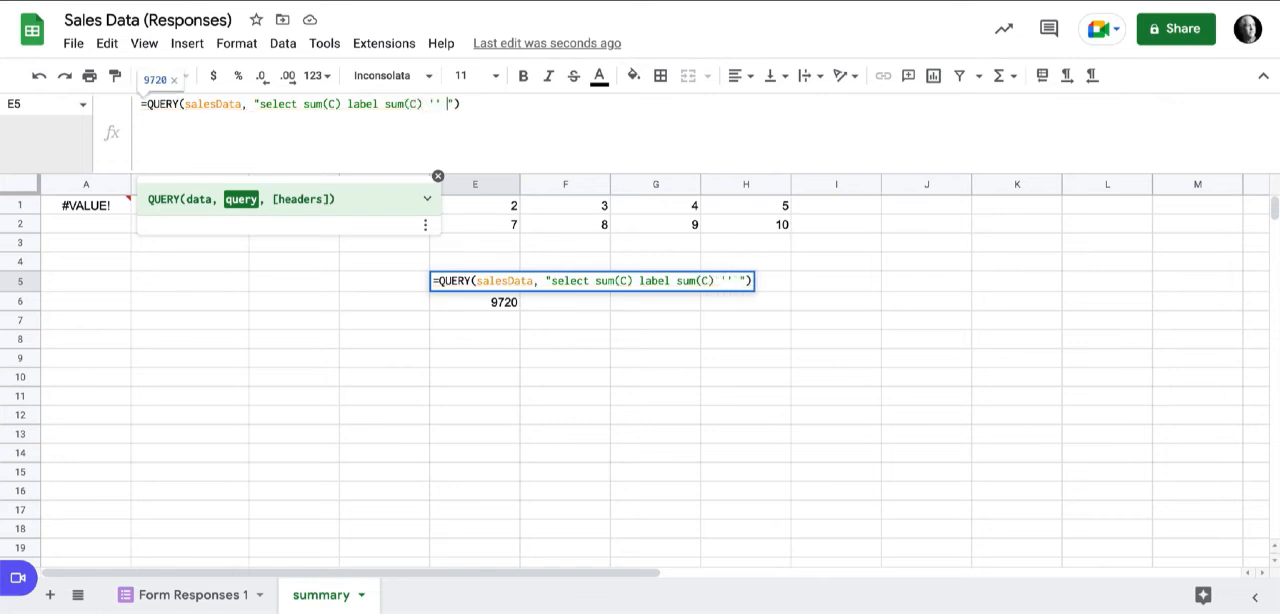
key(Return)
key(Up)
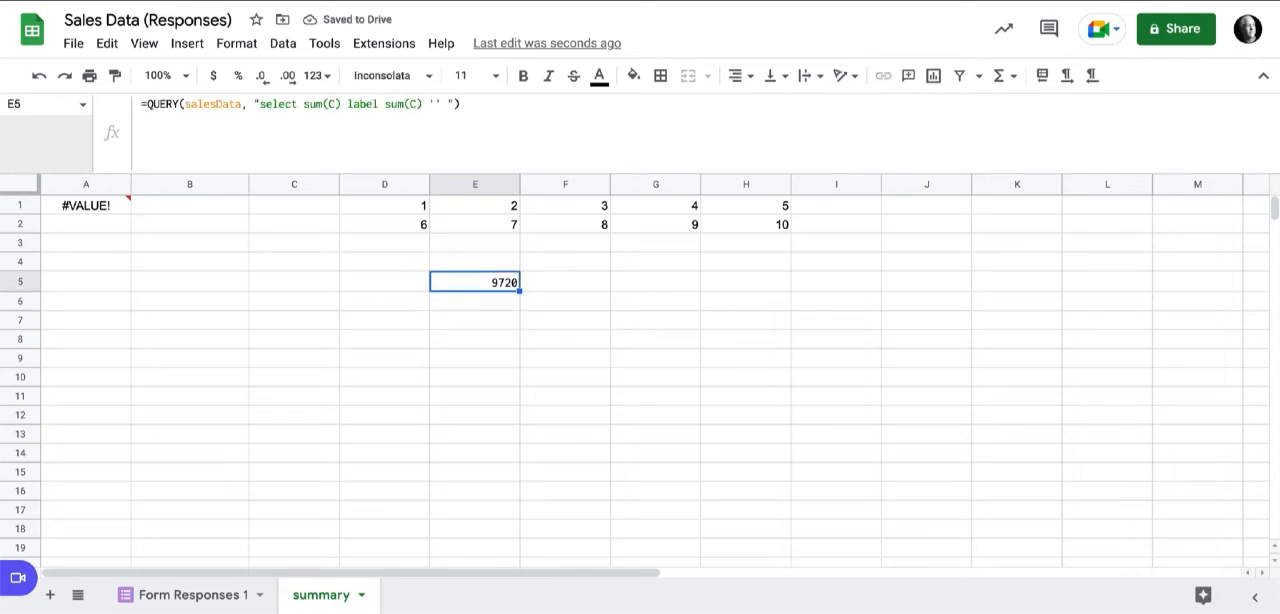
Copy the QUERY from E5 without its equals sign and replace the nested QUERY in the A1 Grand Total row with it.
mouse_move(88, 206)
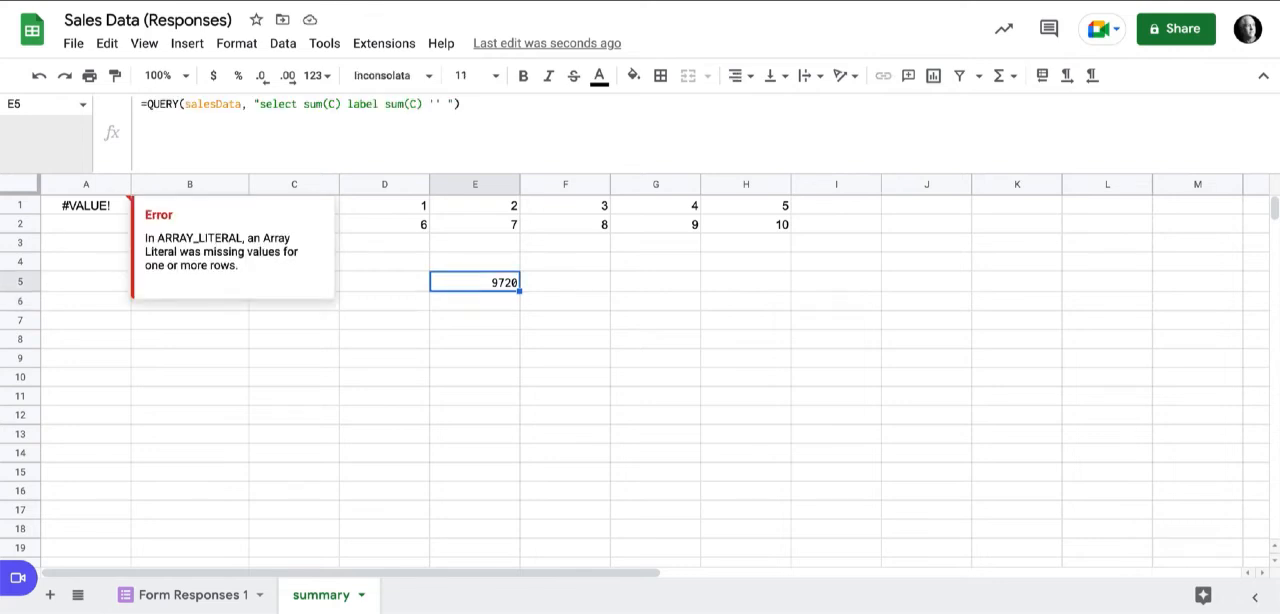
drag(147, 104, 460, 104)
key(ctrl+c)
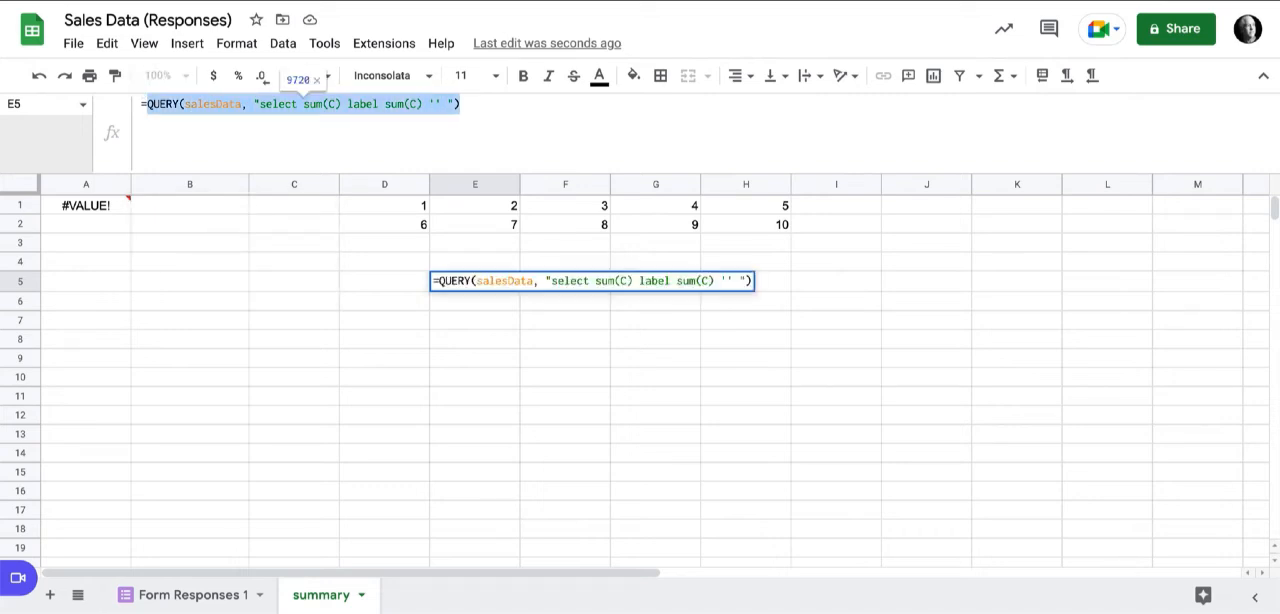
key(Return)
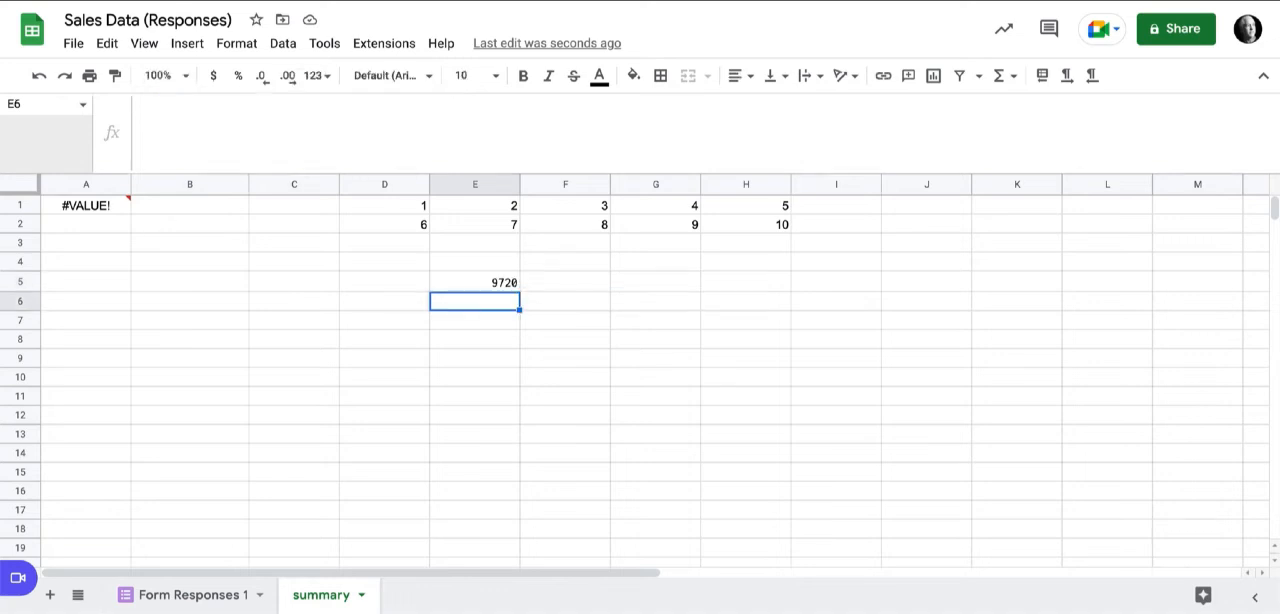
click(86, 205)
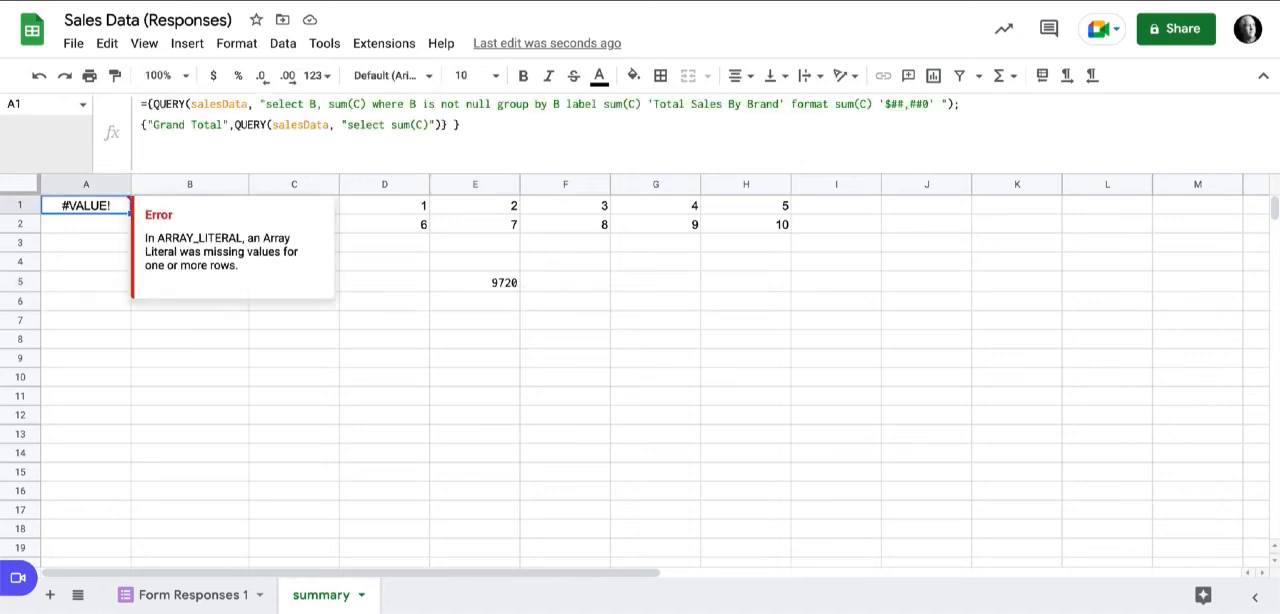
drag(234, 125, 442, 125)
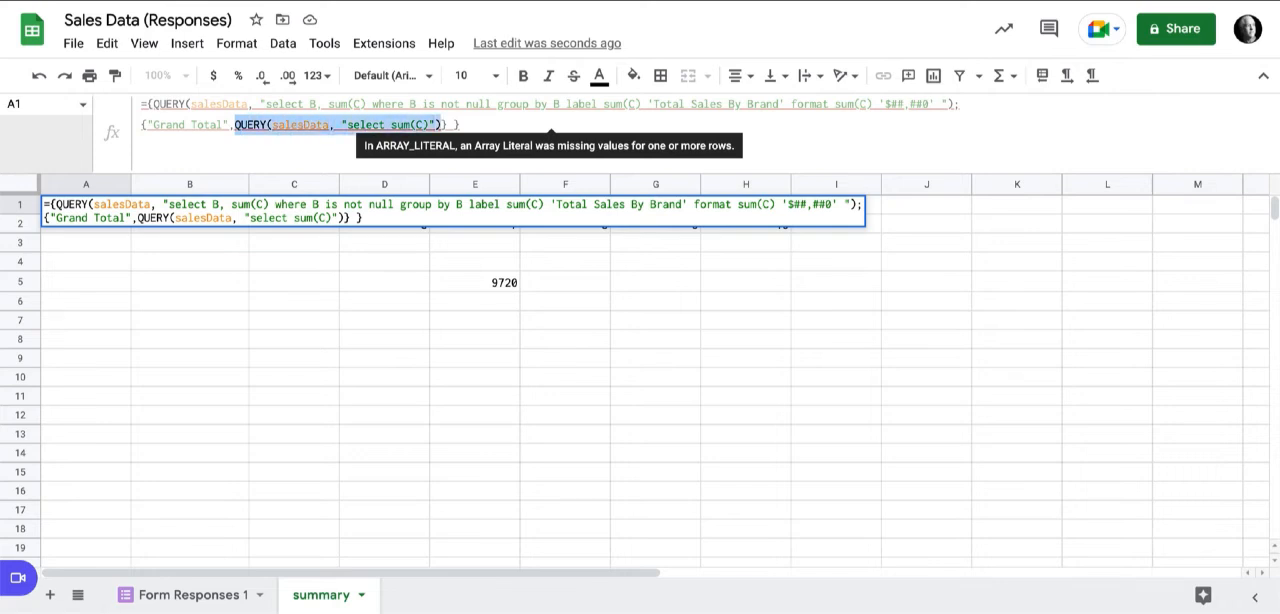
key(ctrl+v)
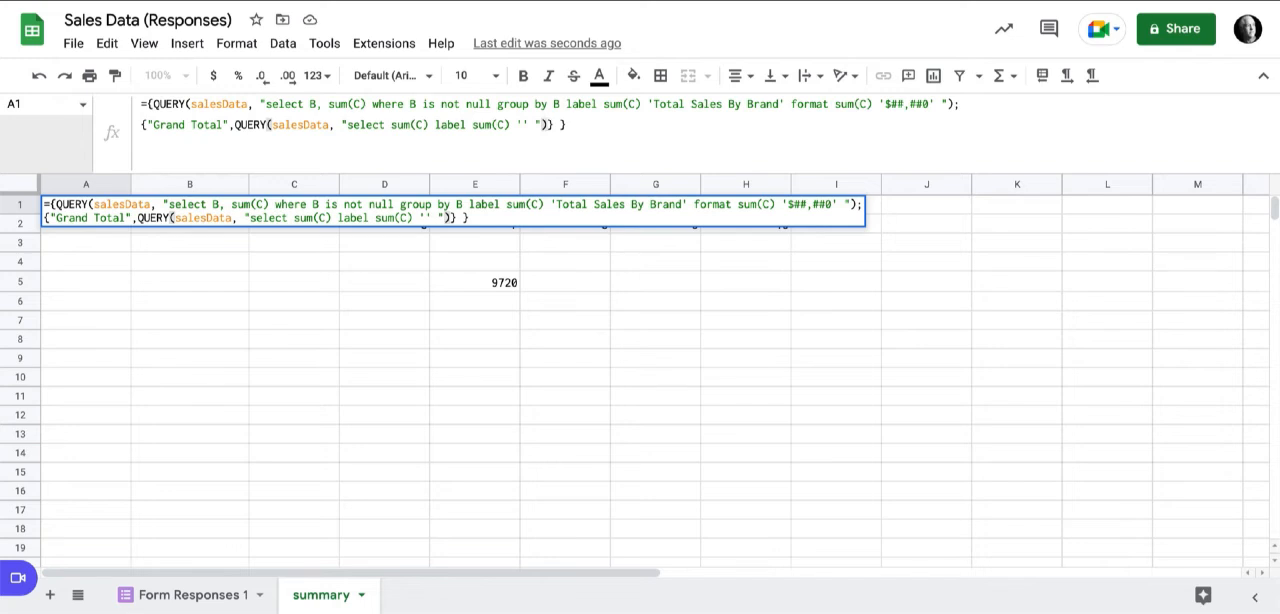
key(Return)
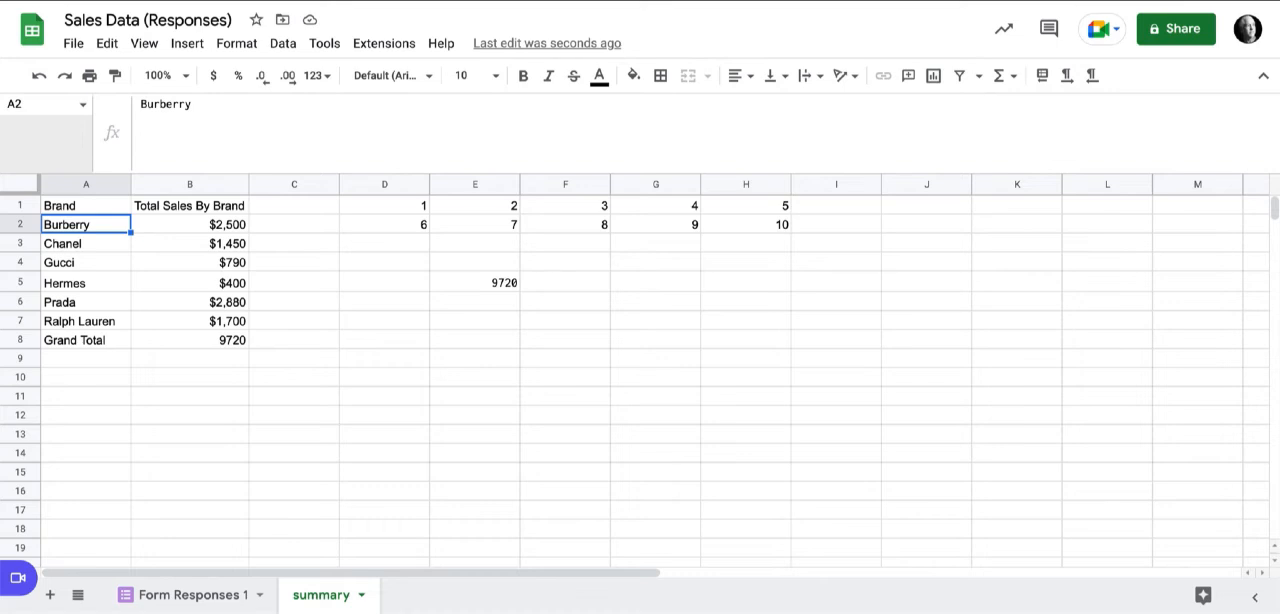
Delete the sample array formula in D1 and the test query in E5.
click(384, 206)
key(Delete)
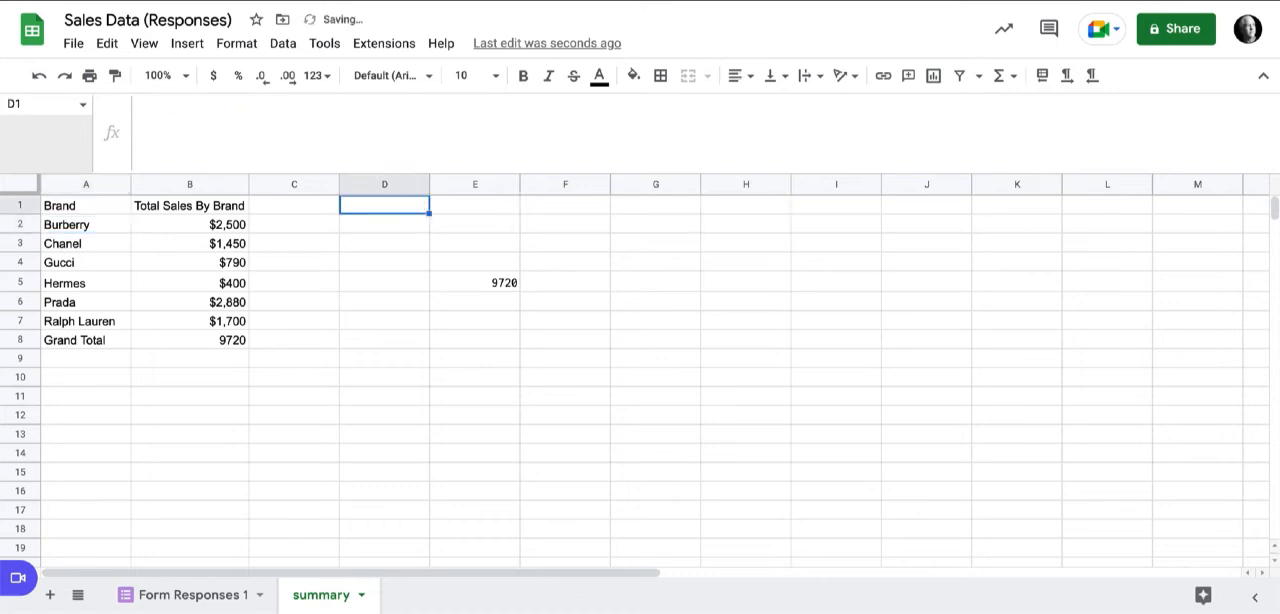
click(475, 283)
key(Delete)
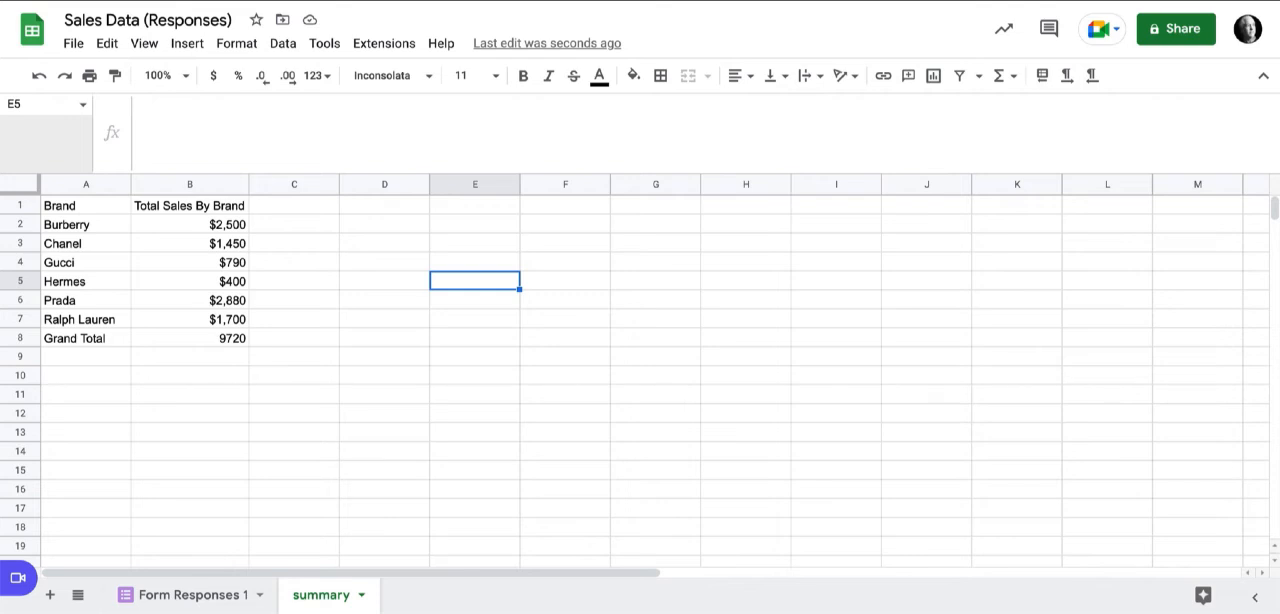
Make the header row A1:B1 and the Grand Total row A8:B8 bold.
drag(86, 206, 190, 206)
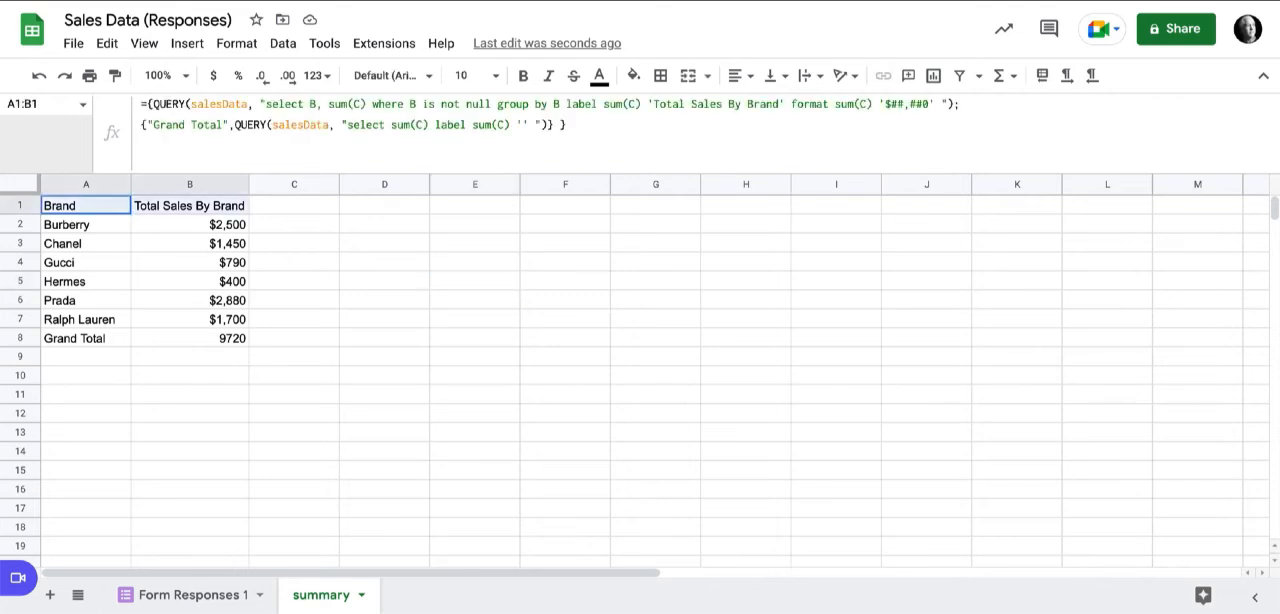
click(190, 206)
drag(86, 206, 190, 206)
click(190, 206)
drag(86, 206, 190, 206)
key(ctrl+b)
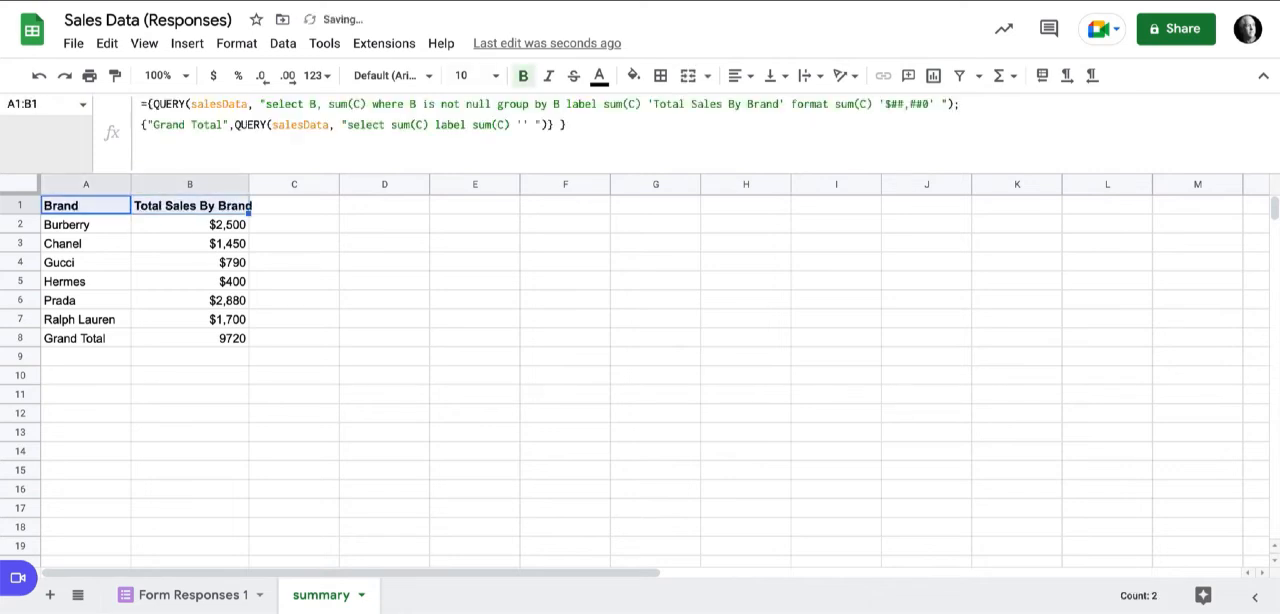
drag(86, 339, 190, 339)
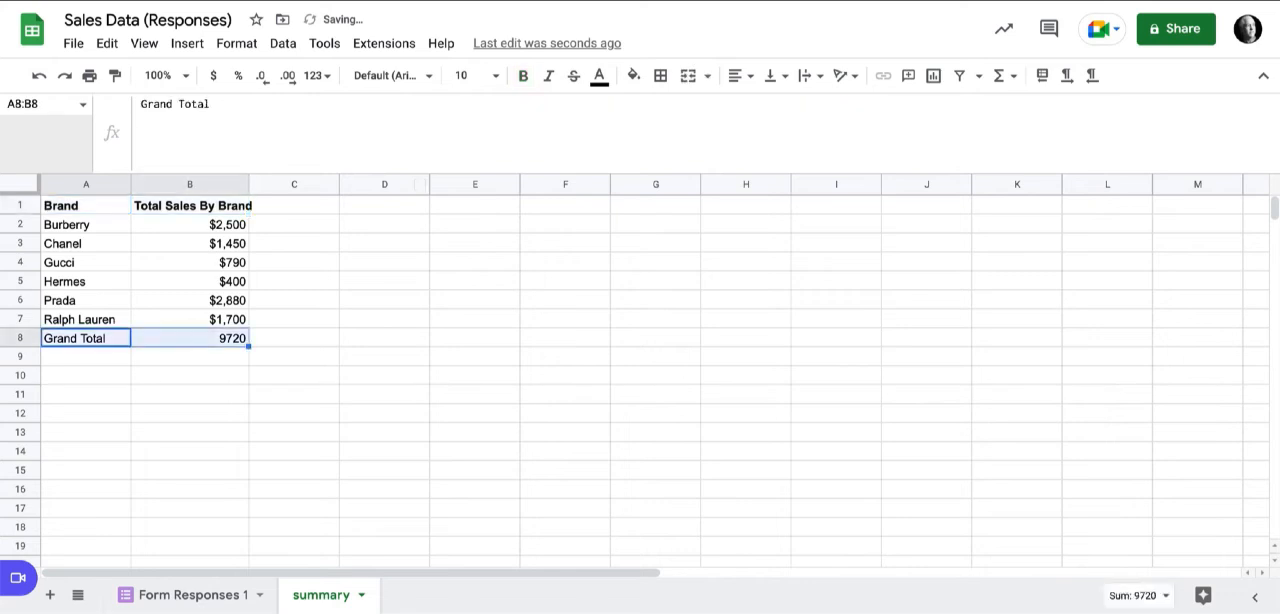
click(523, 76)
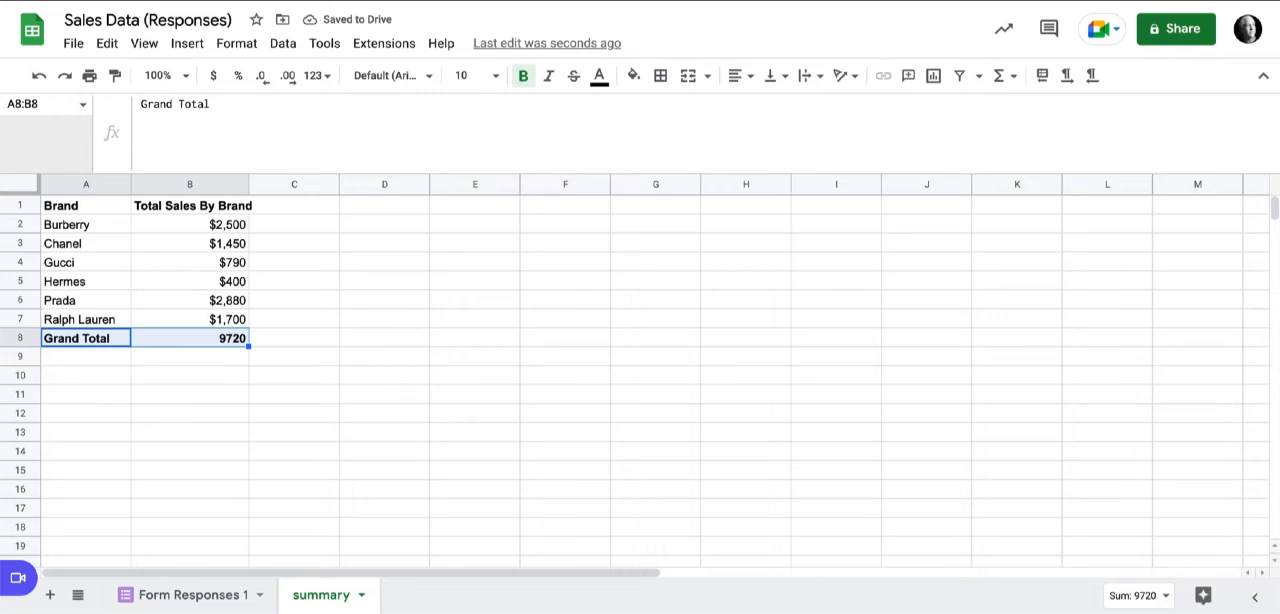
Add format sum(C) '$##,##0' after the blank label in the Grand Total QUERY of the A1 formula.
click(86, 205)
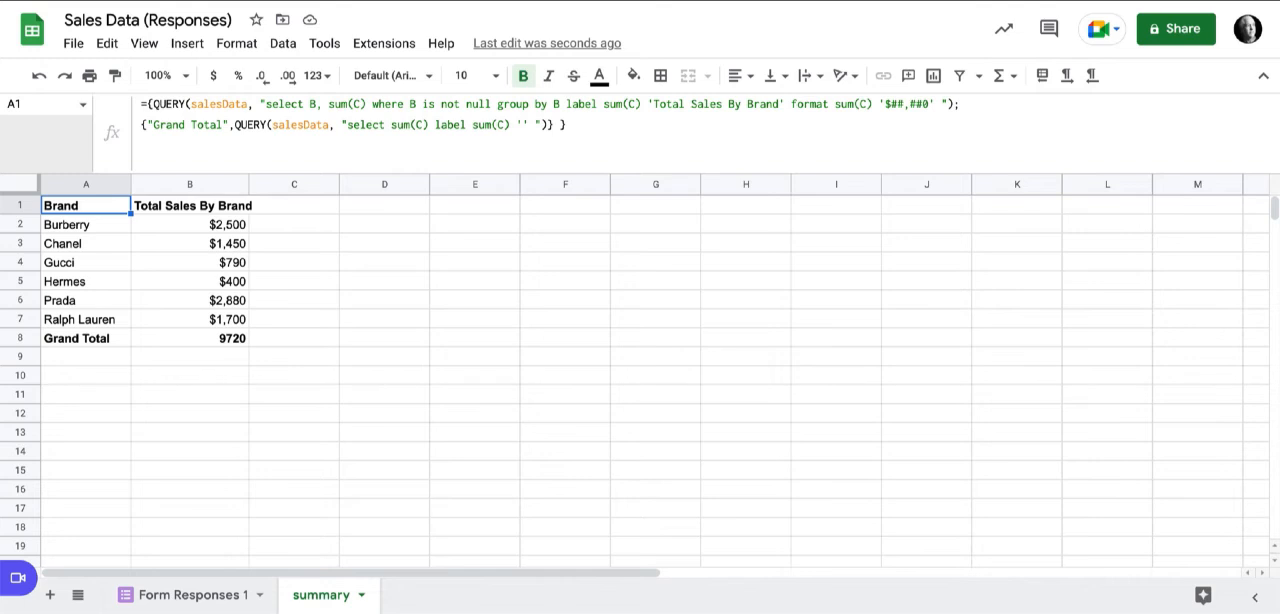
click(529, 125)
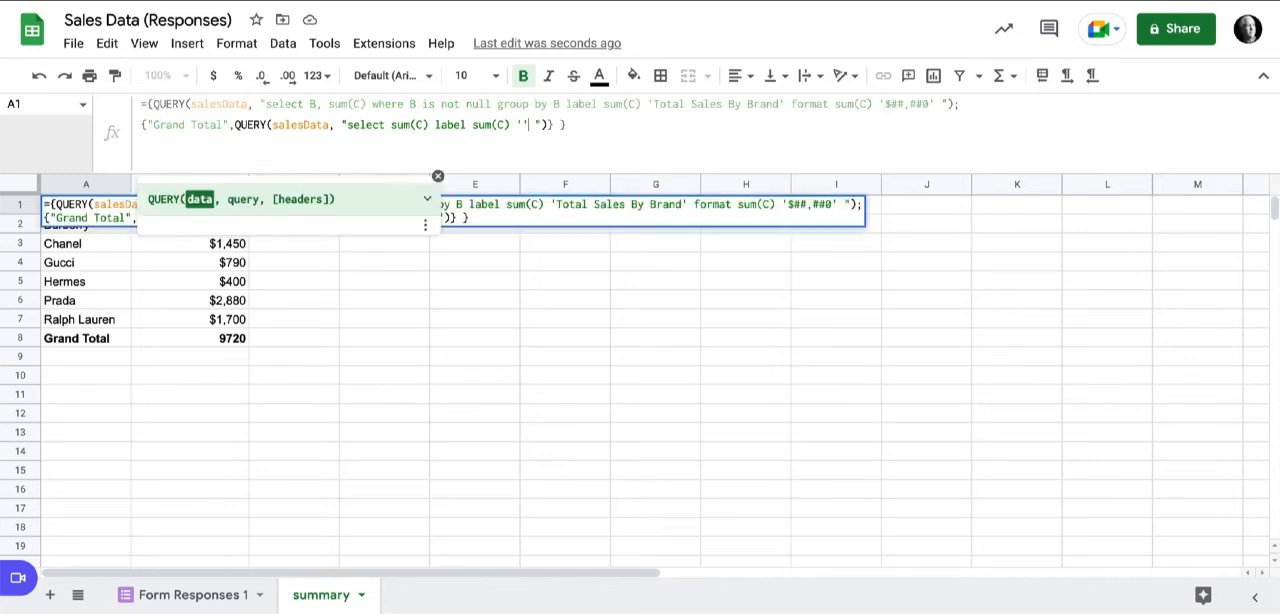
text(format)
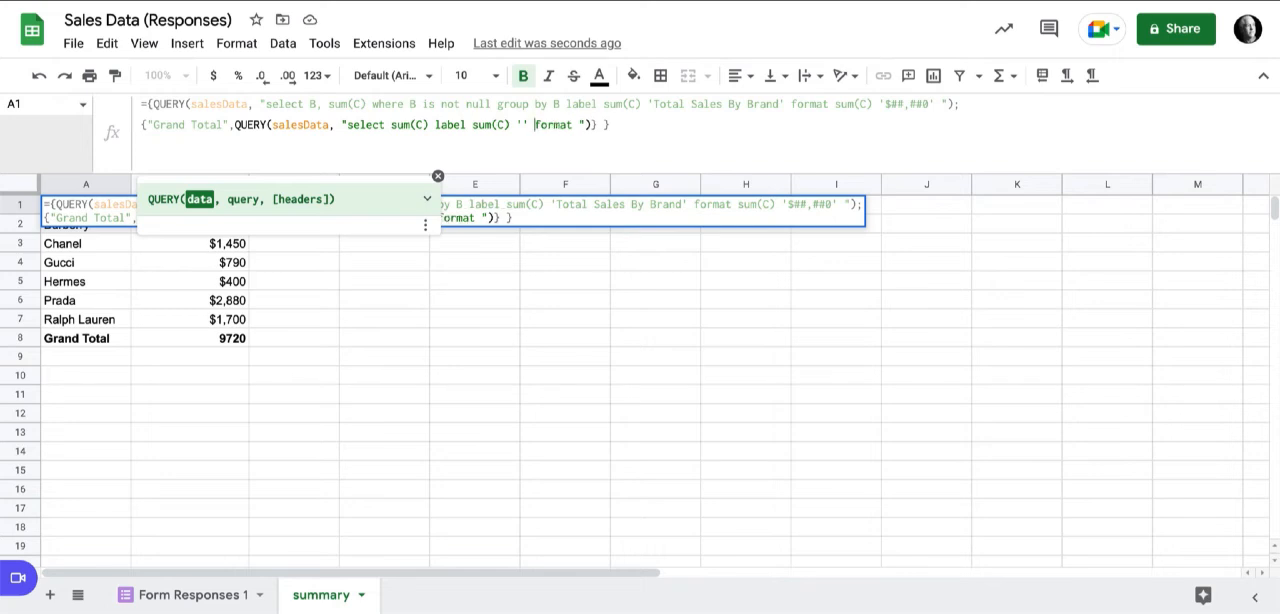
click(573, 125)
text(sum(C))
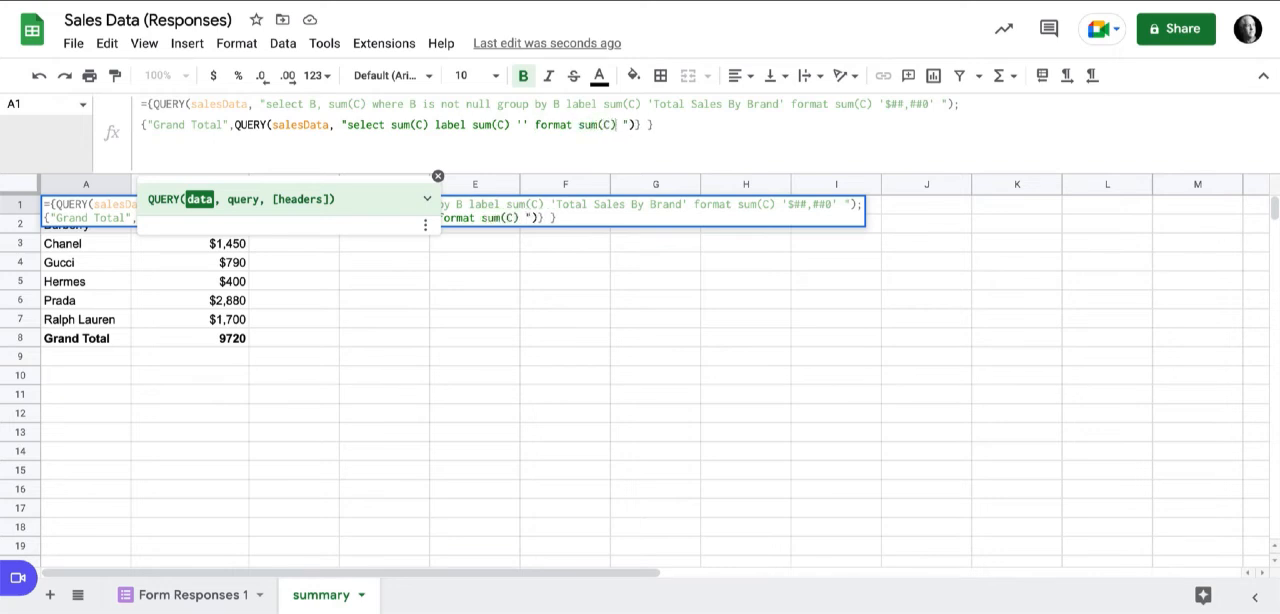
text( '$##,##0)
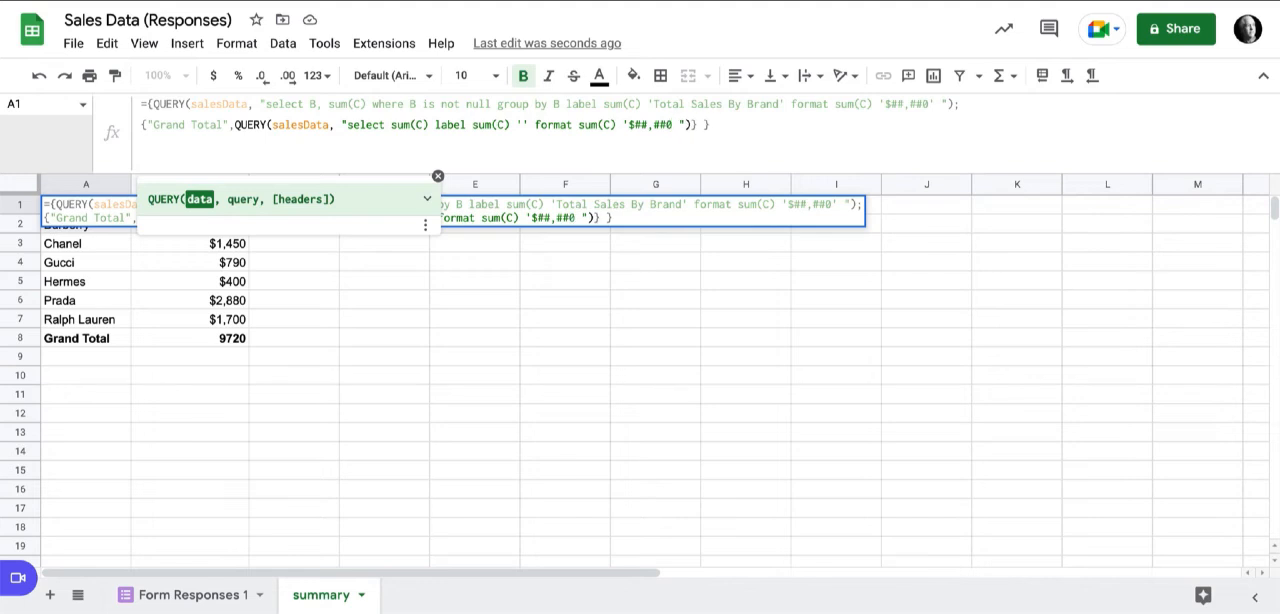
key(Return)
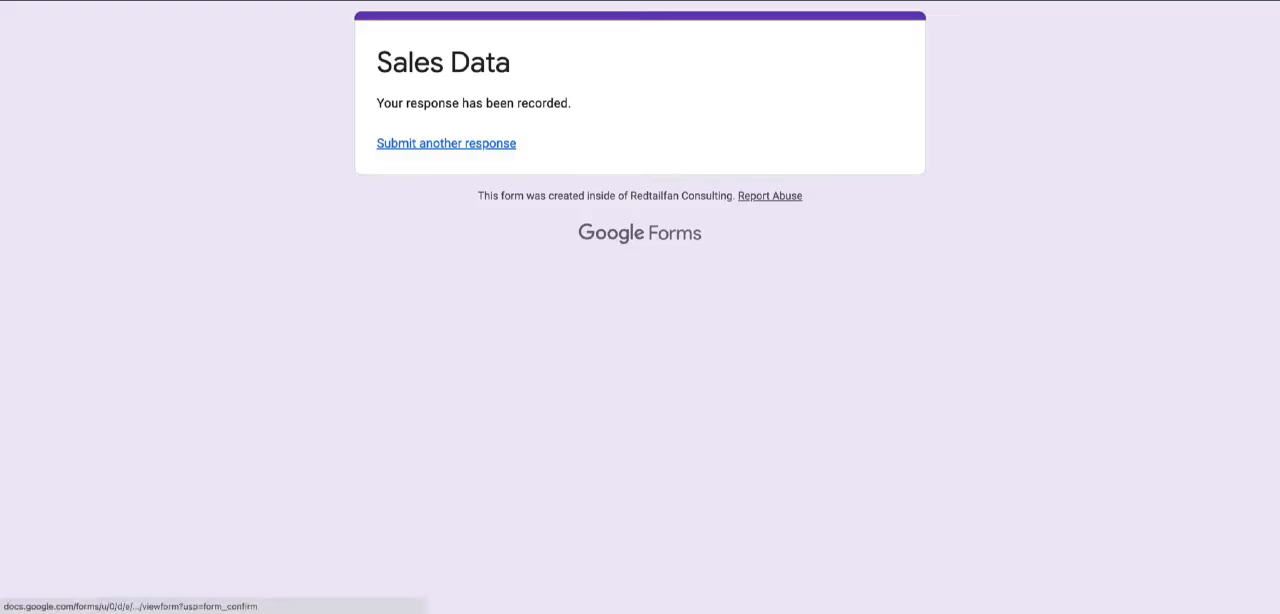
In the live Sales Data form in Google Forms, submit another response with brand Ralph Lauren and amount 700.
click(446, 143)
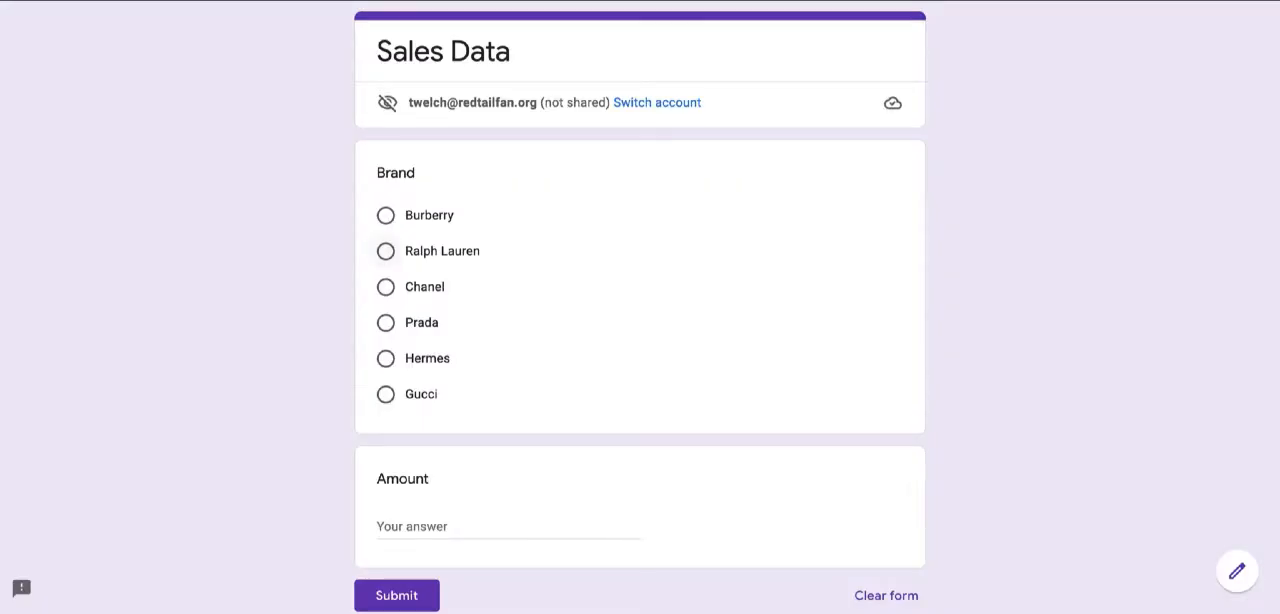
click(386, 251)
scroll(386, 260, down, 2)
click(412, 424)
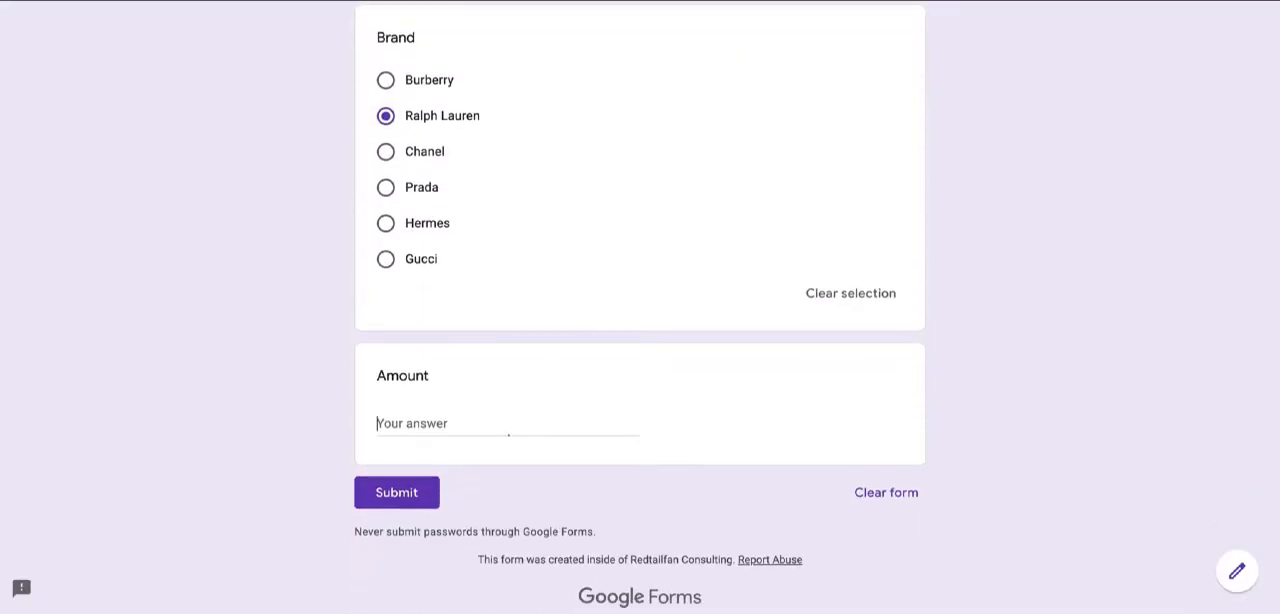
text(700)
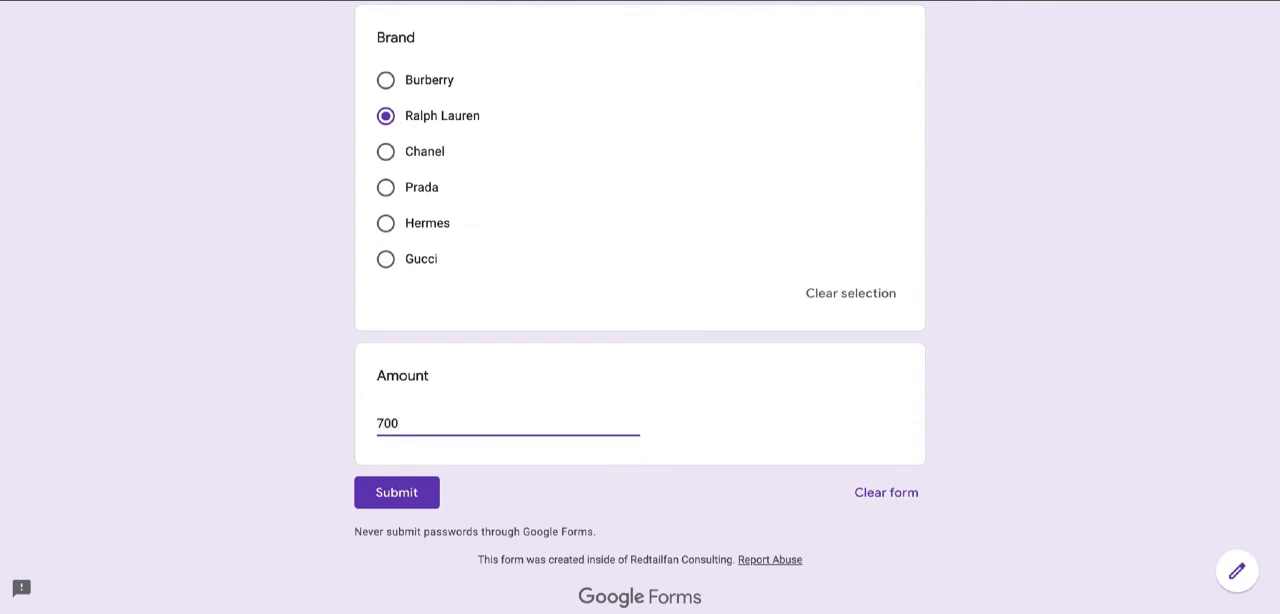
click(396, 492)
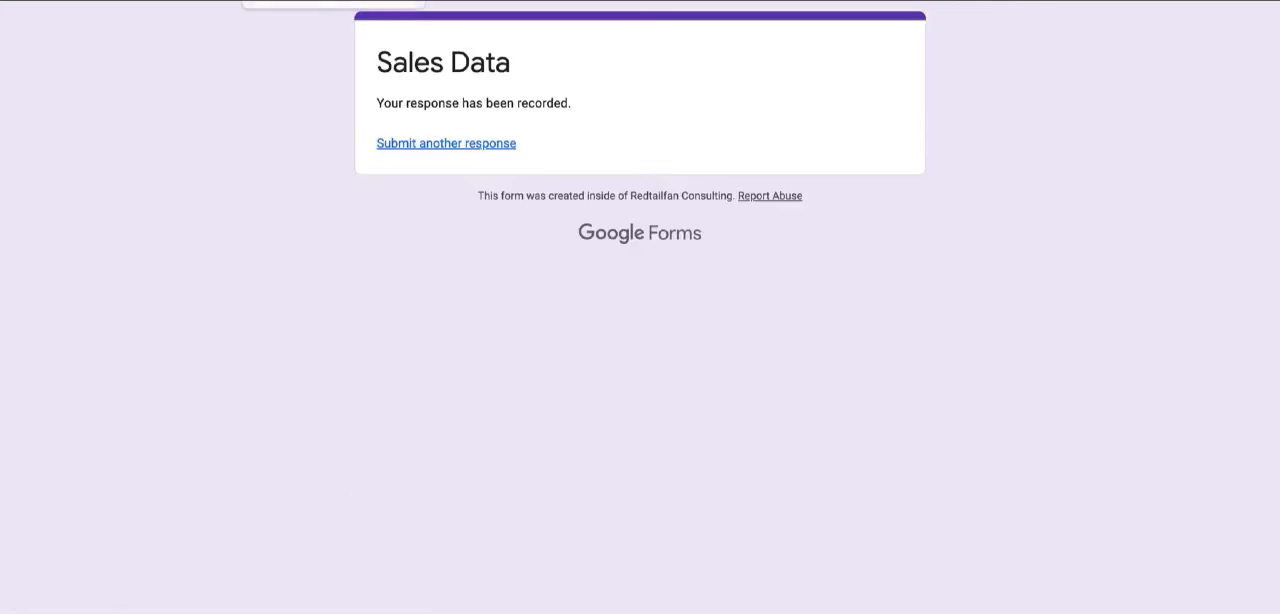
Switch to the Sales Data form editor and add an "Other" option to the Brand question.
click(300, 1)
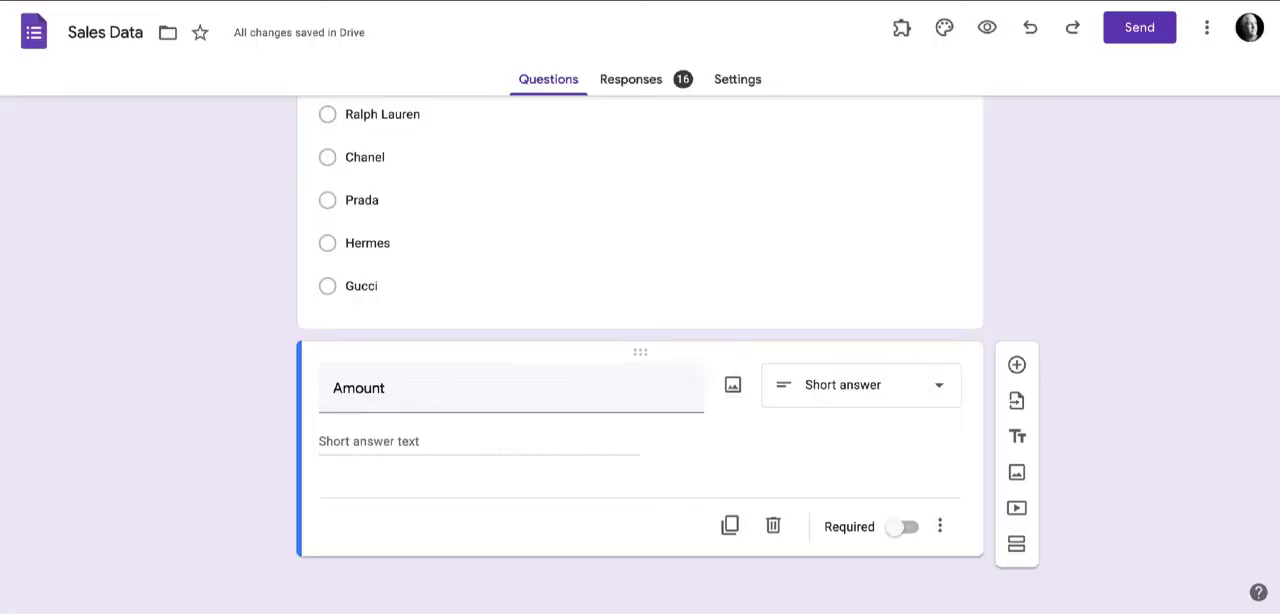
scroll(640, 355, up, 2)
scroll(640, 355, down, 1)
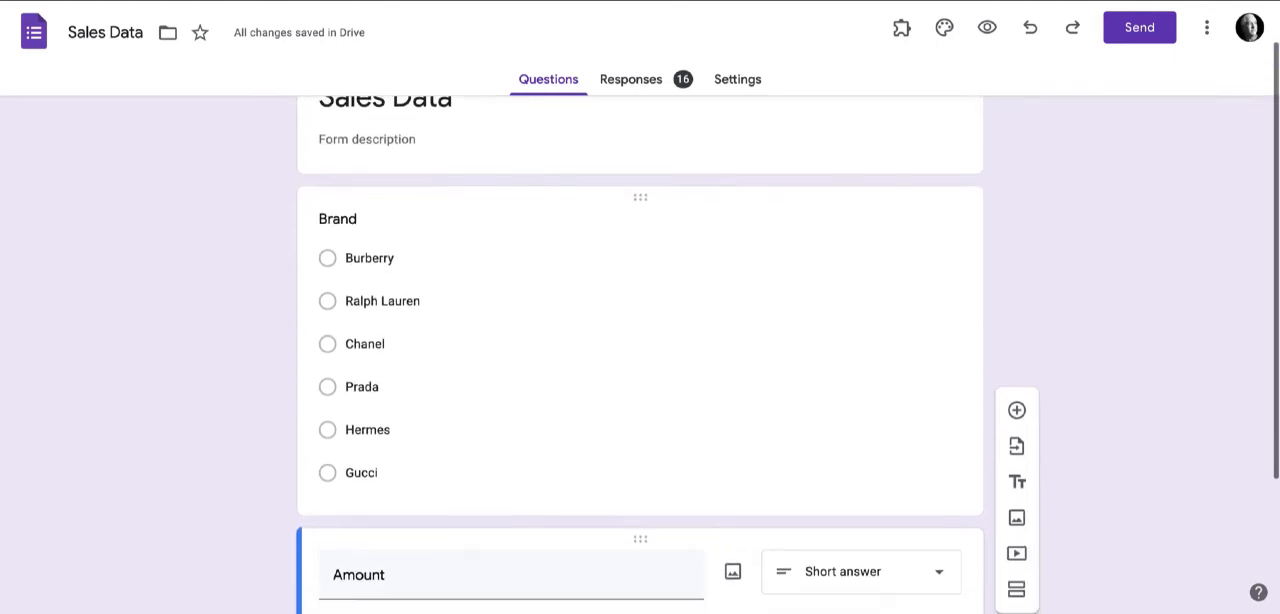
click(383, 300)
scroll(400, 300, down, 2)
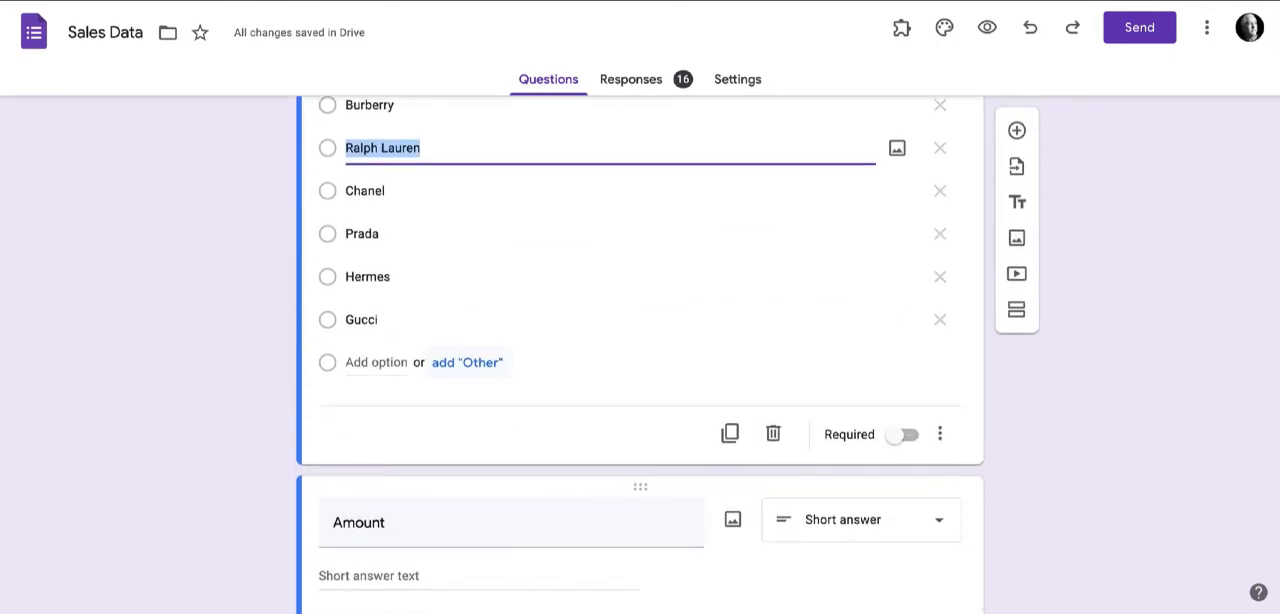
click(467, 363)
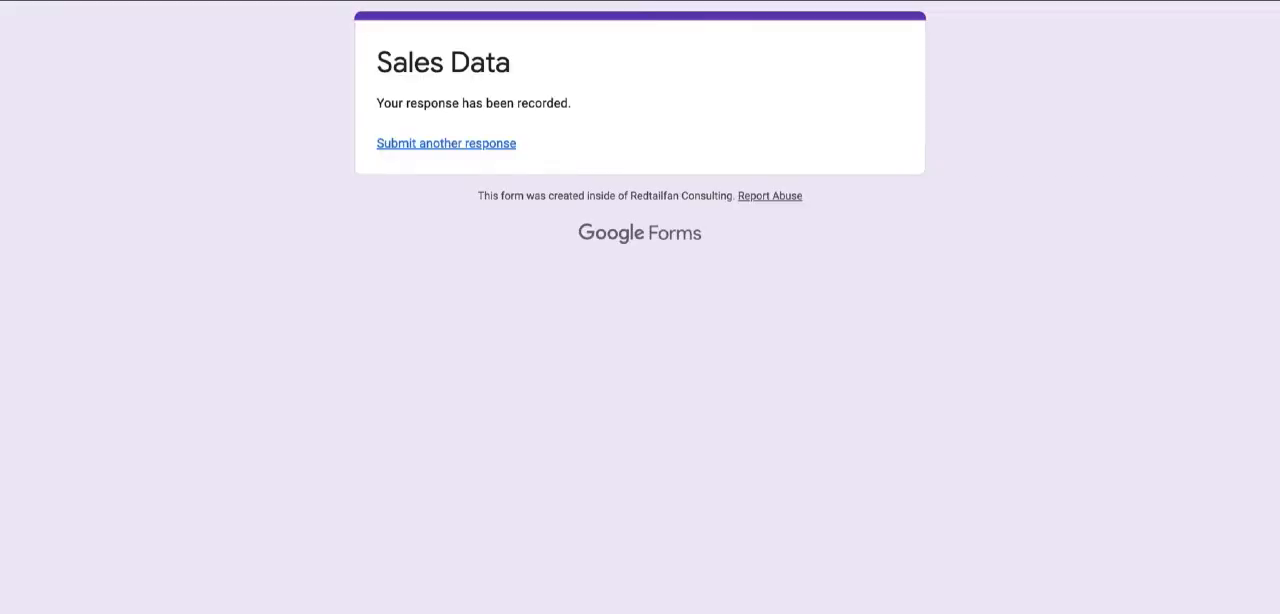
In the live form, submit another response with J Crew as the Other brand and 500 as the amount.
click(446, 143)
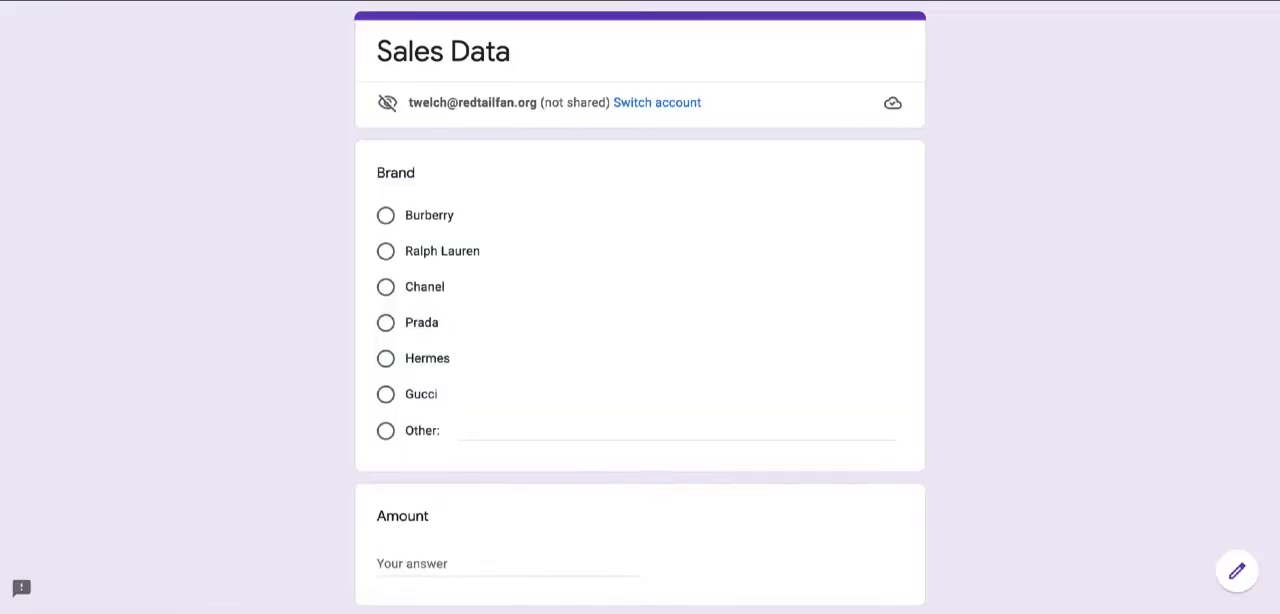
scroll(640, 300, down, 2)
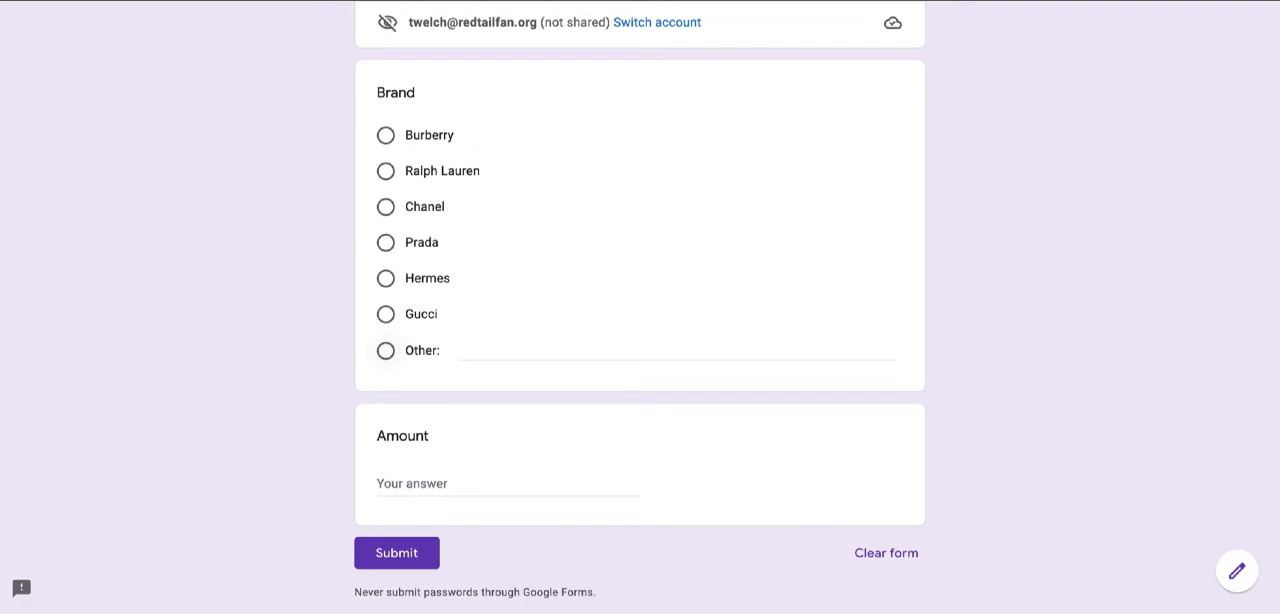
click(386, 351)
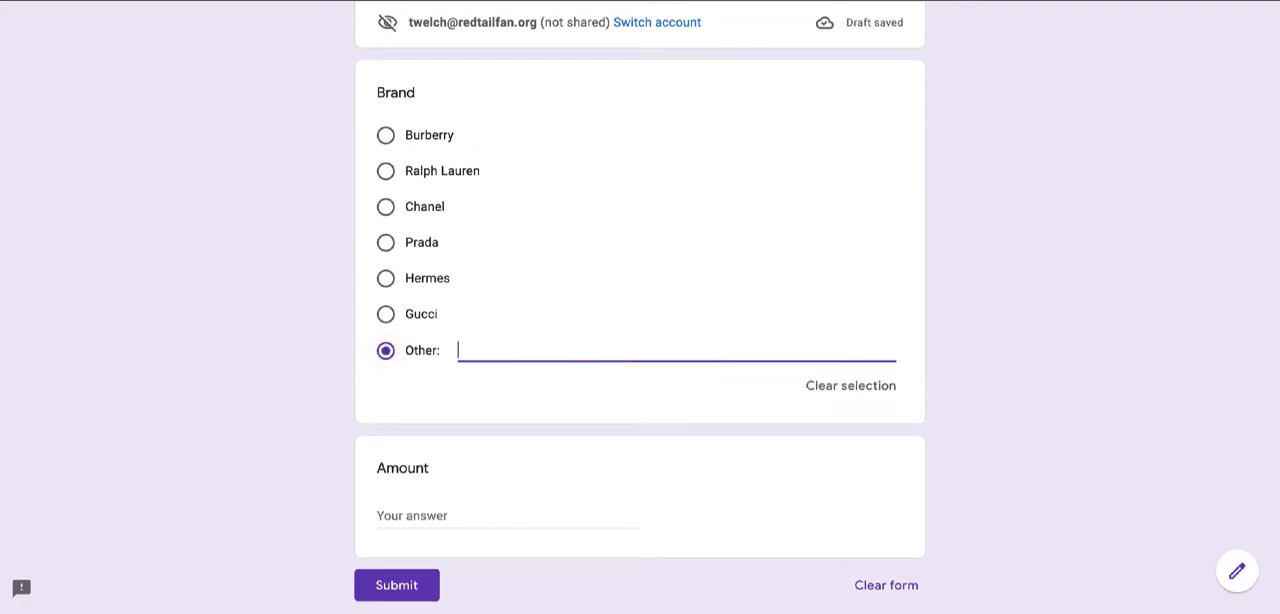
text(J Crew)
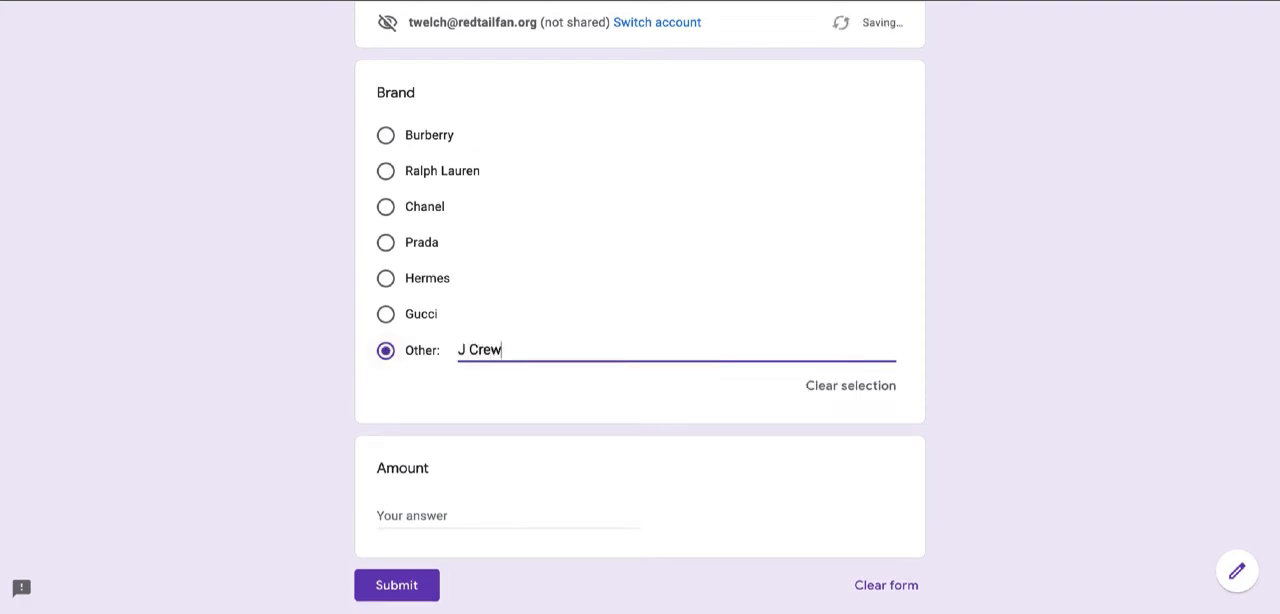
click(412, 516)
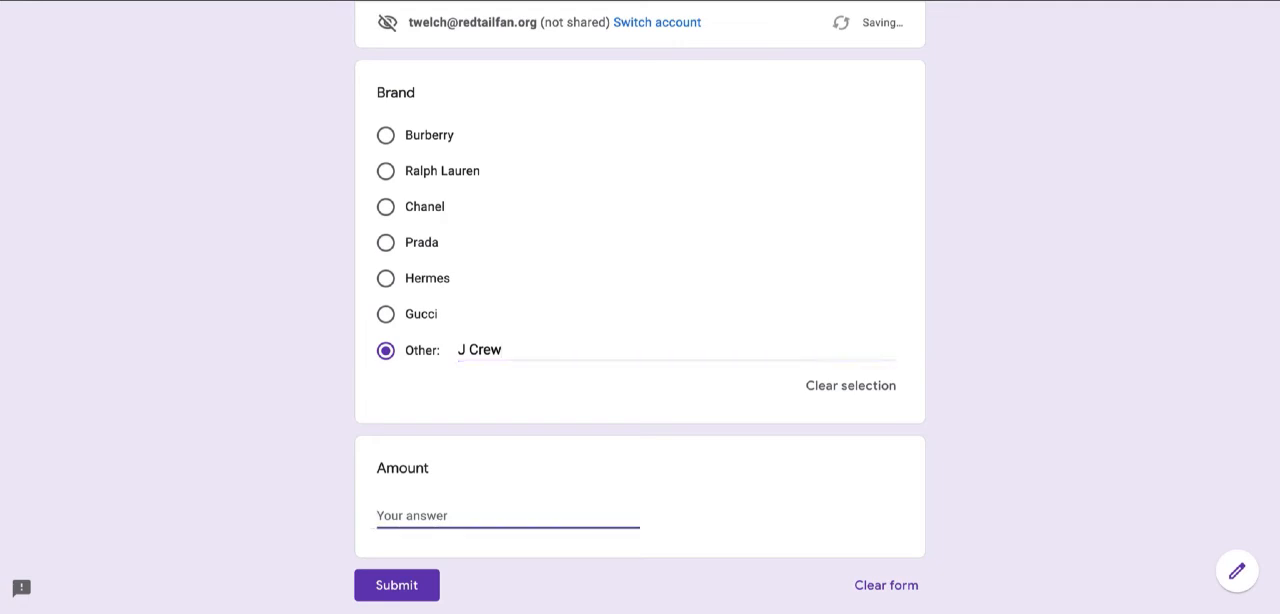
text(500)
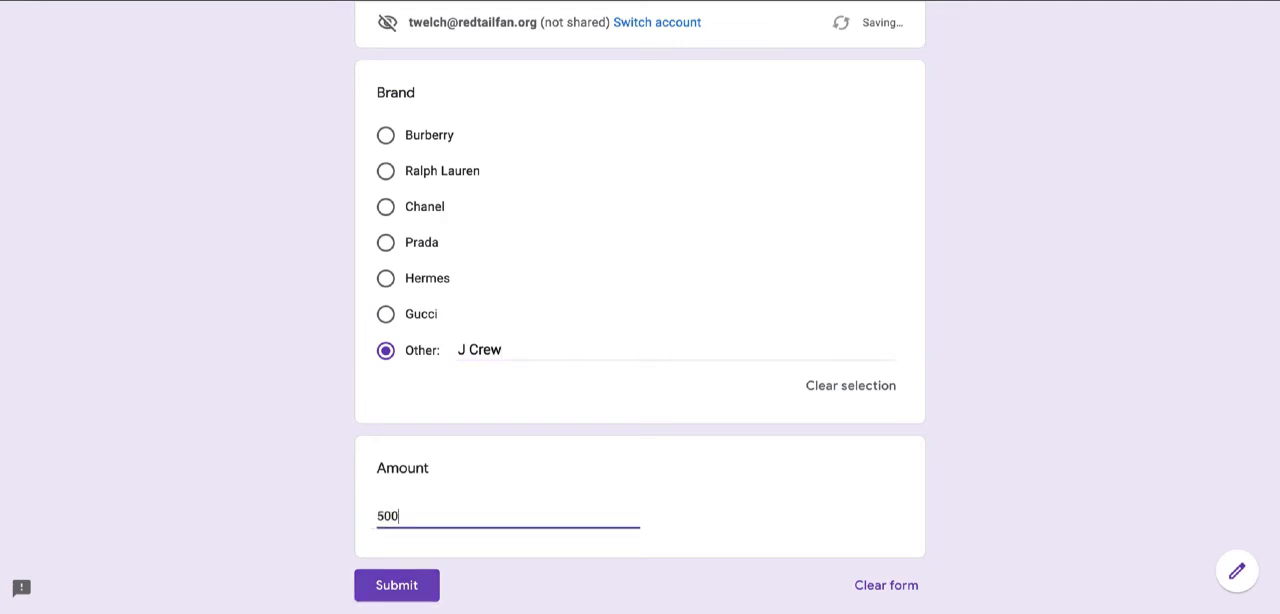
click(397, 585)
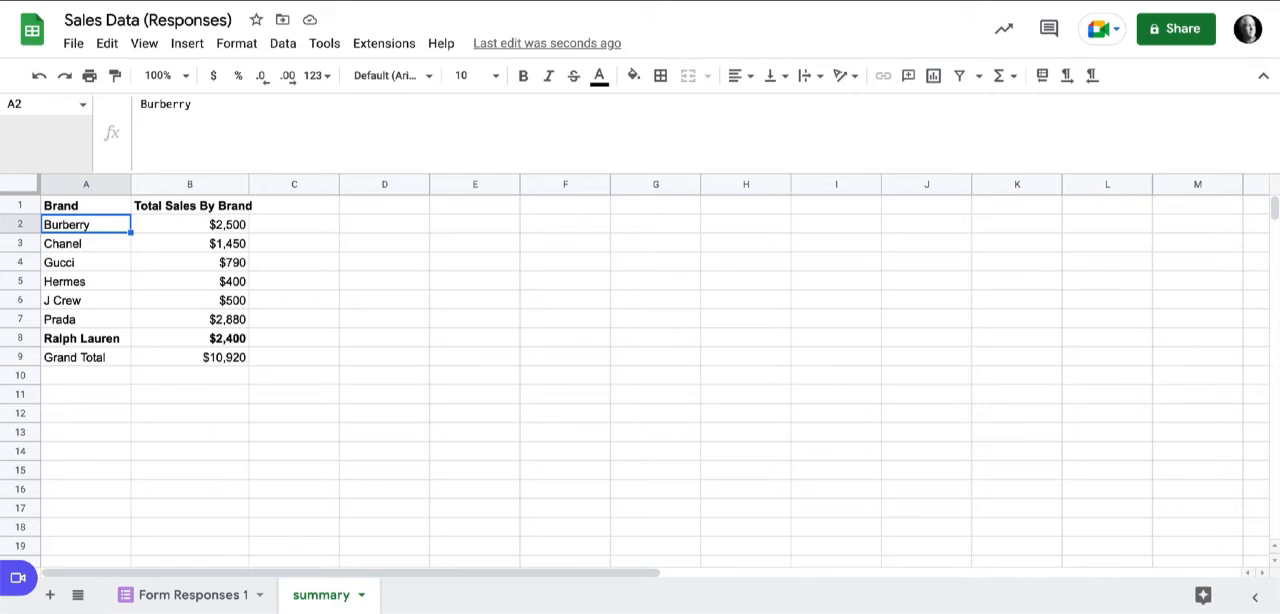
Back in the summary sheet in Google Sheets, remove the bold from the Ralph Lauren row A8:B8 and hide the gridlines.
drag(86, 339, 190, 339)
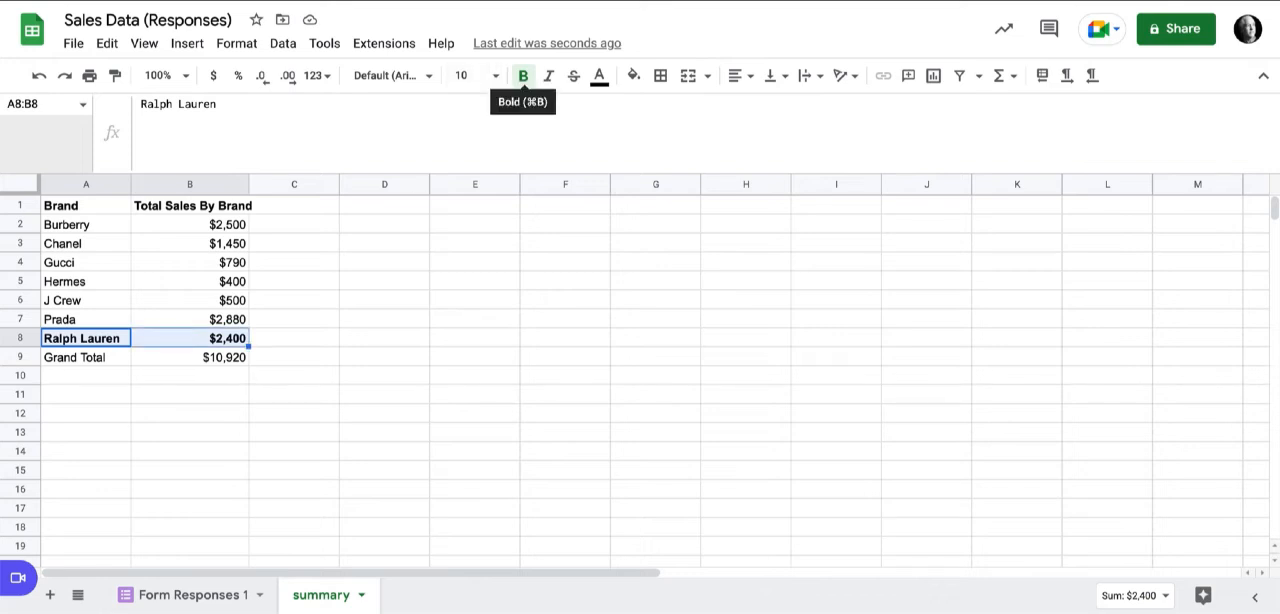
click(523, 75)
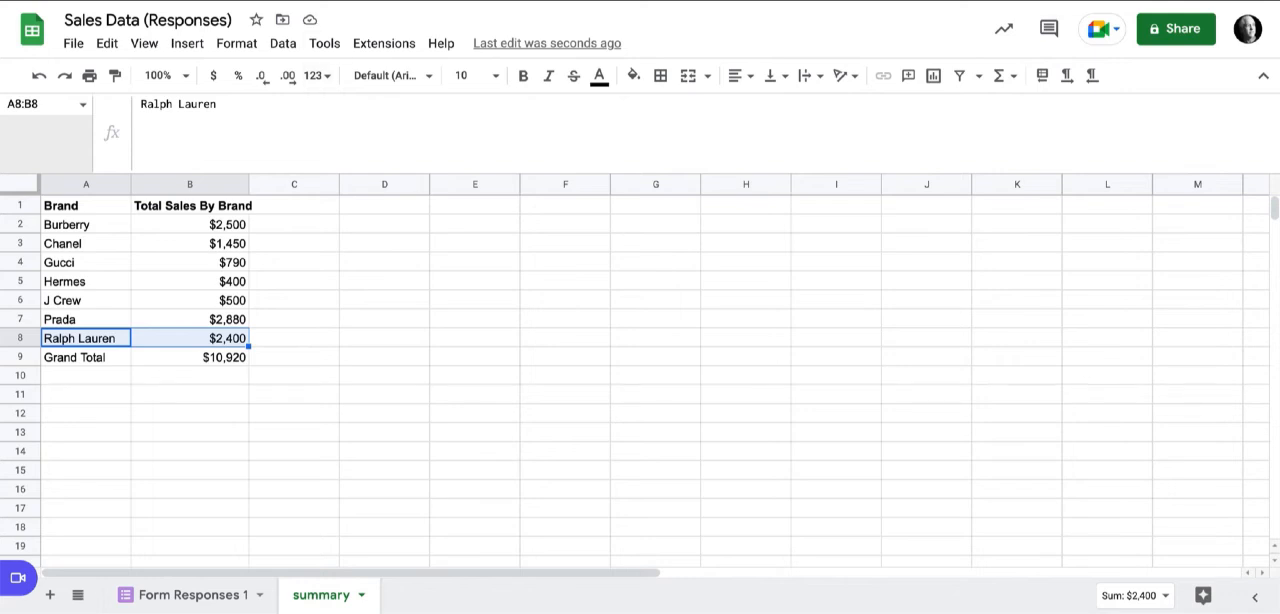
click(144, 43)
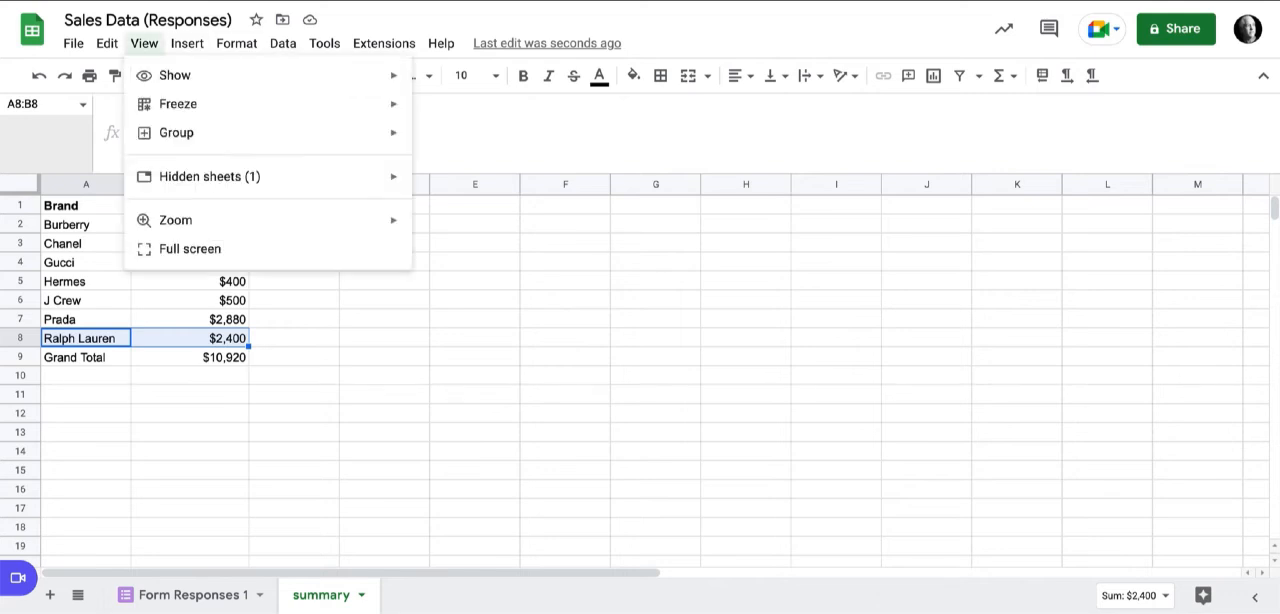
mouse_move(187, 43)
mouse_move(213, 75)
mouse_move(144, 43)
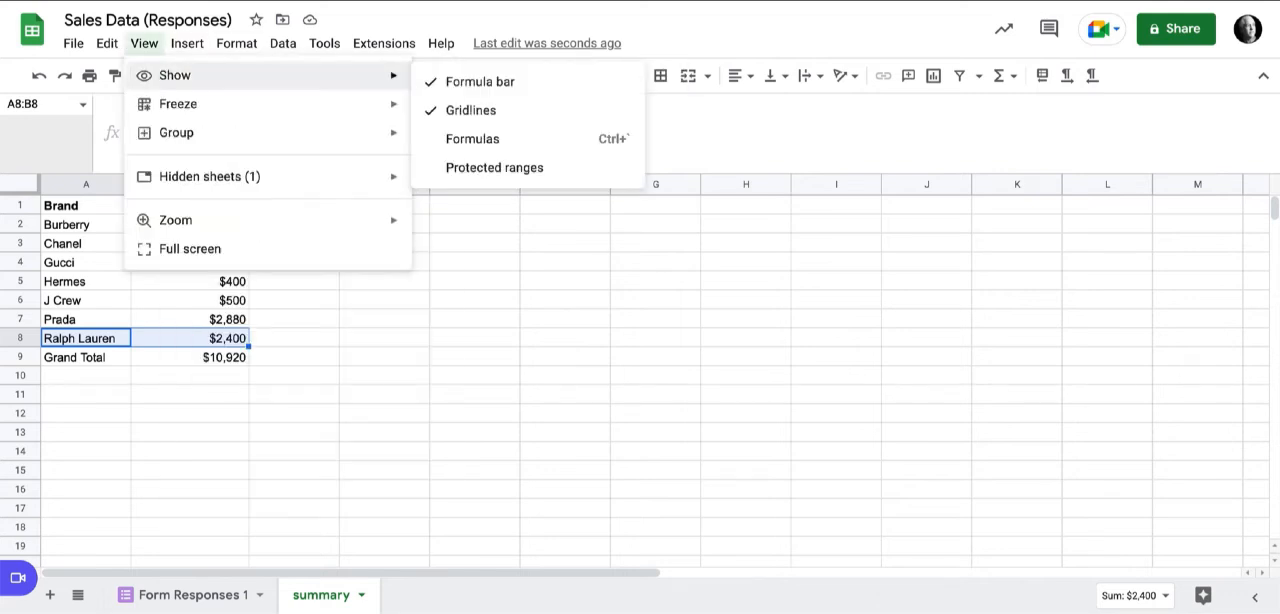
click(470, 110)
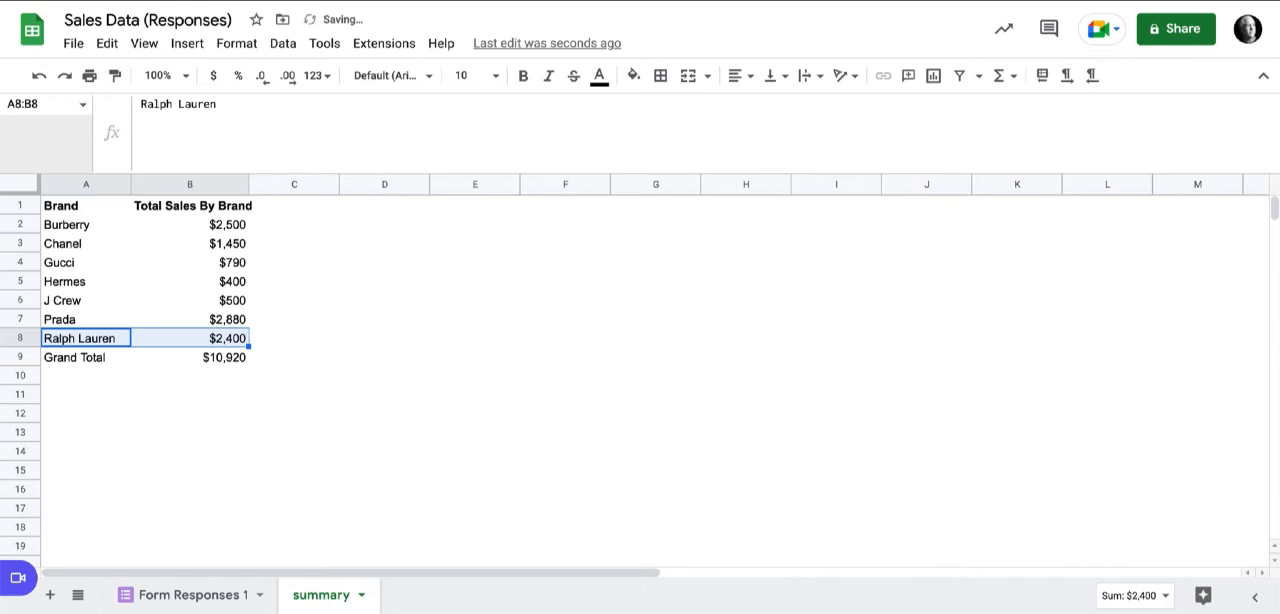
Insert a bar chart of A1:B8, widen it slightly within column H and shorten it to end at row 9.
drag(86, 206, 190, 338)
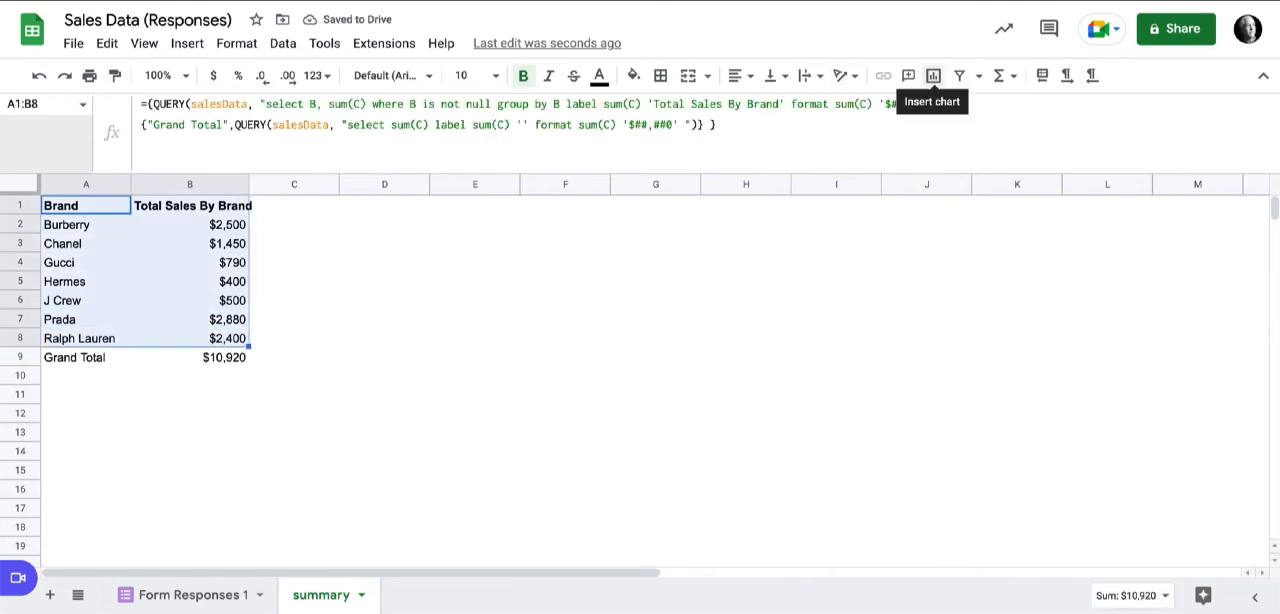
click(933, 76)
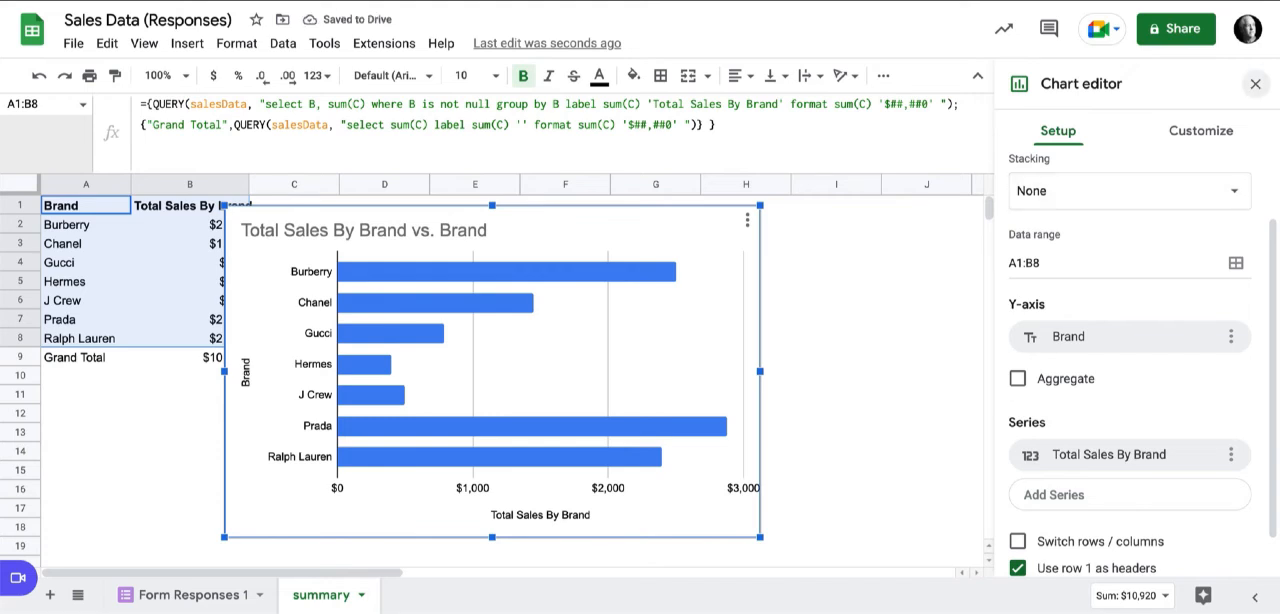
click(1256, 83)
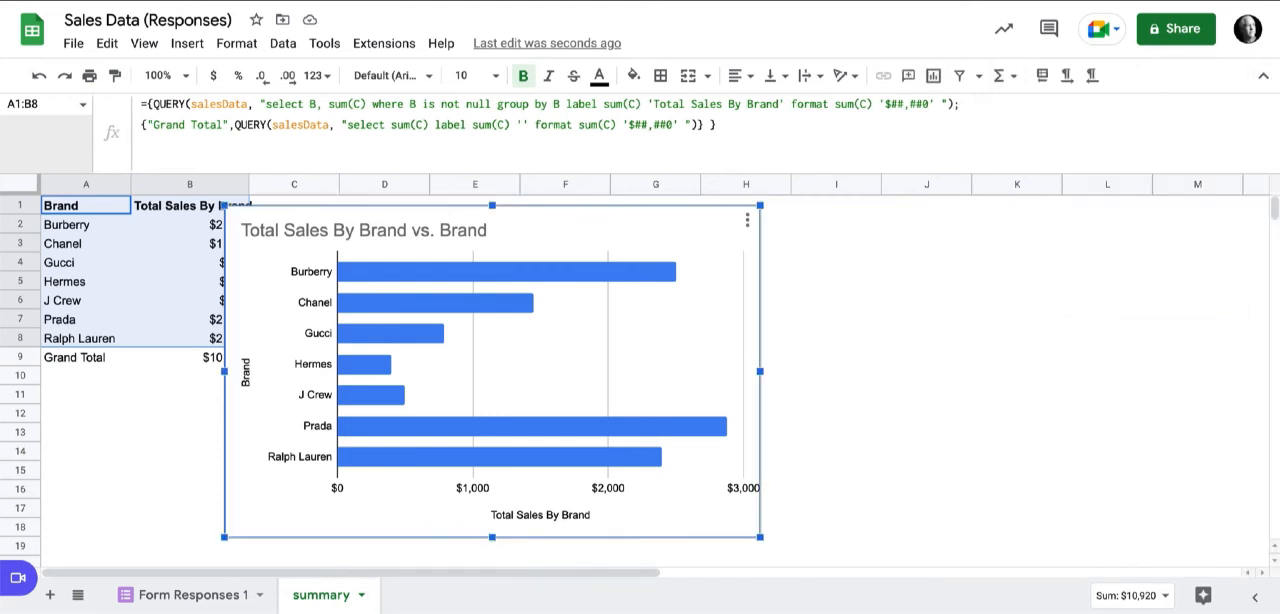
drag(760, 537, 784, 551)
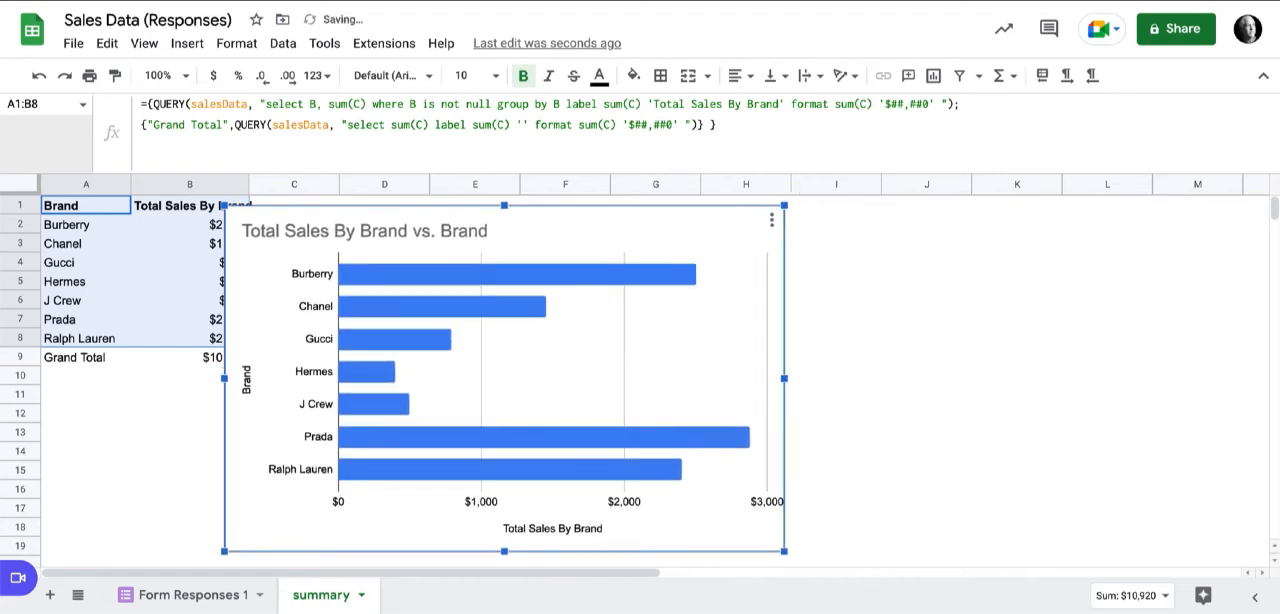
drag(504, 551, 504, 355)
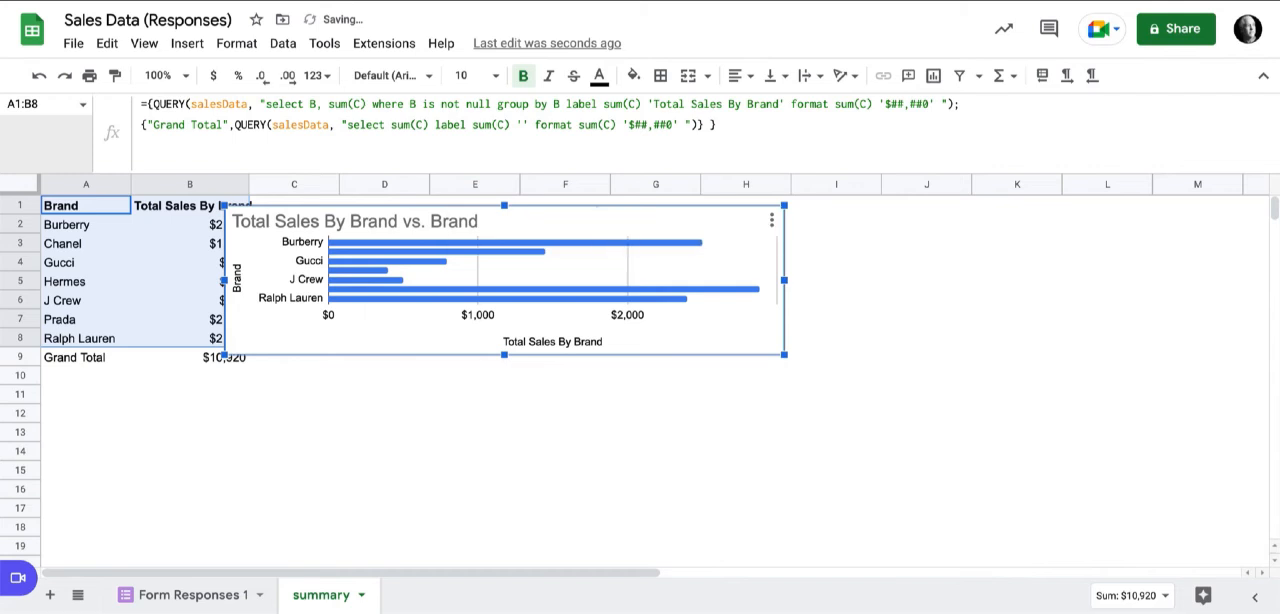
Move the chart clear of the summary table so it starts in column C, and auto-fit the width of column B.
drag(620, 222, 701, 216)
double_click(248, 184)
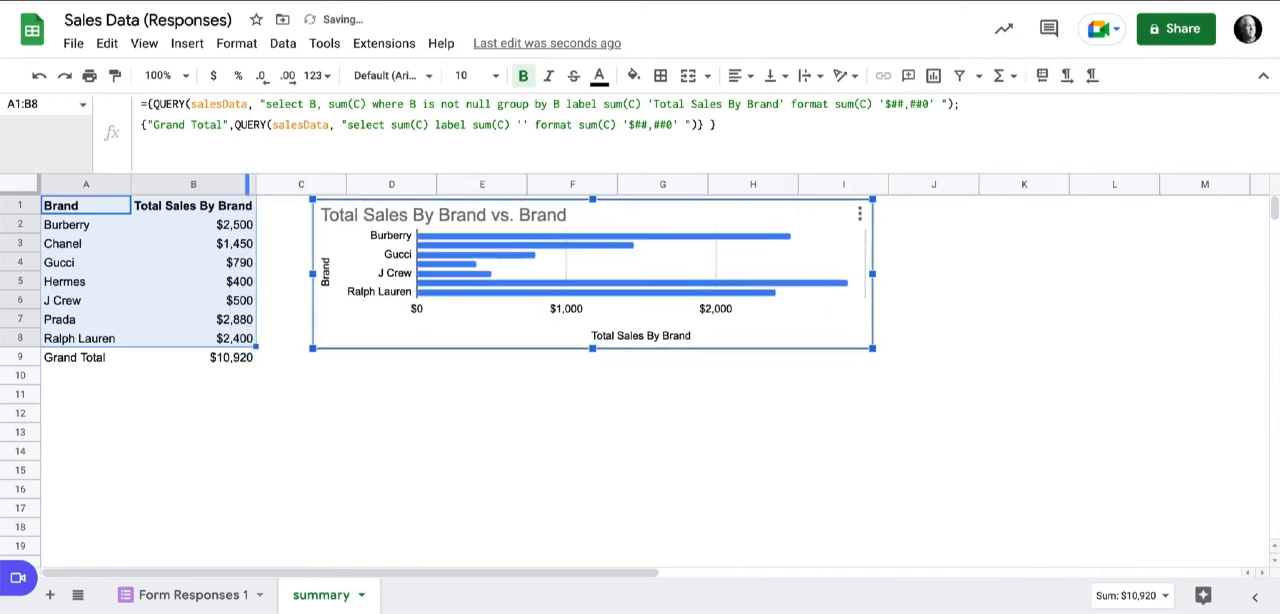
click(300, 394)
Delete the unused rows 11 to 1000 and the unused columns J to Z from the summary sheet.
click(20, 393)
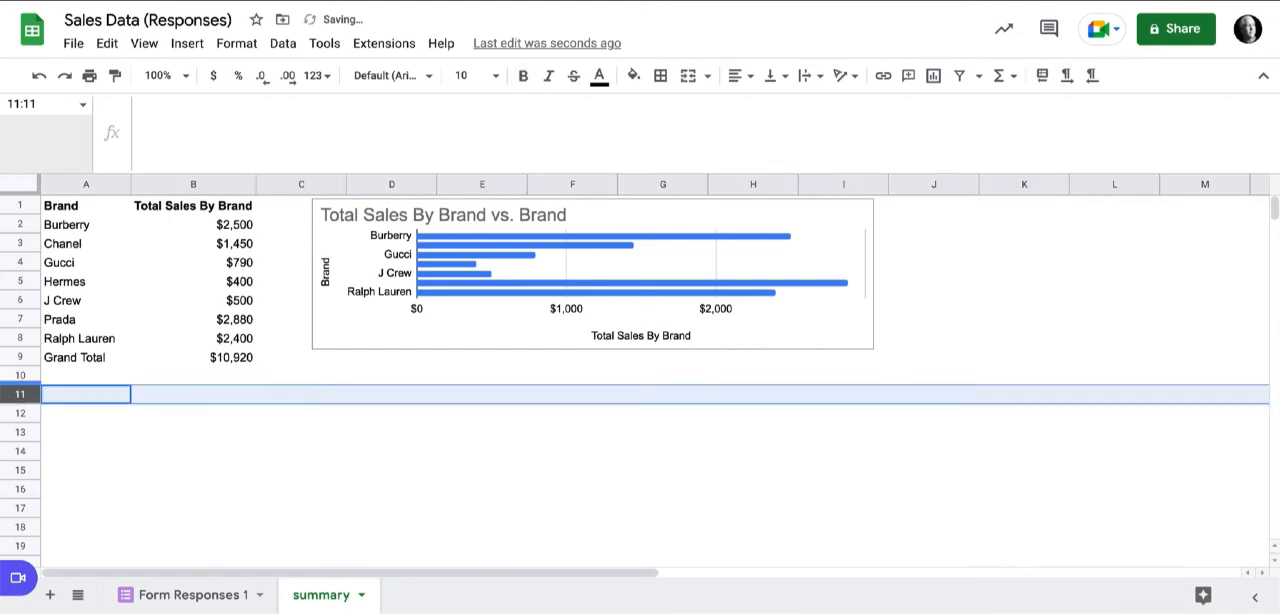
key(ctrl+shift+Down)
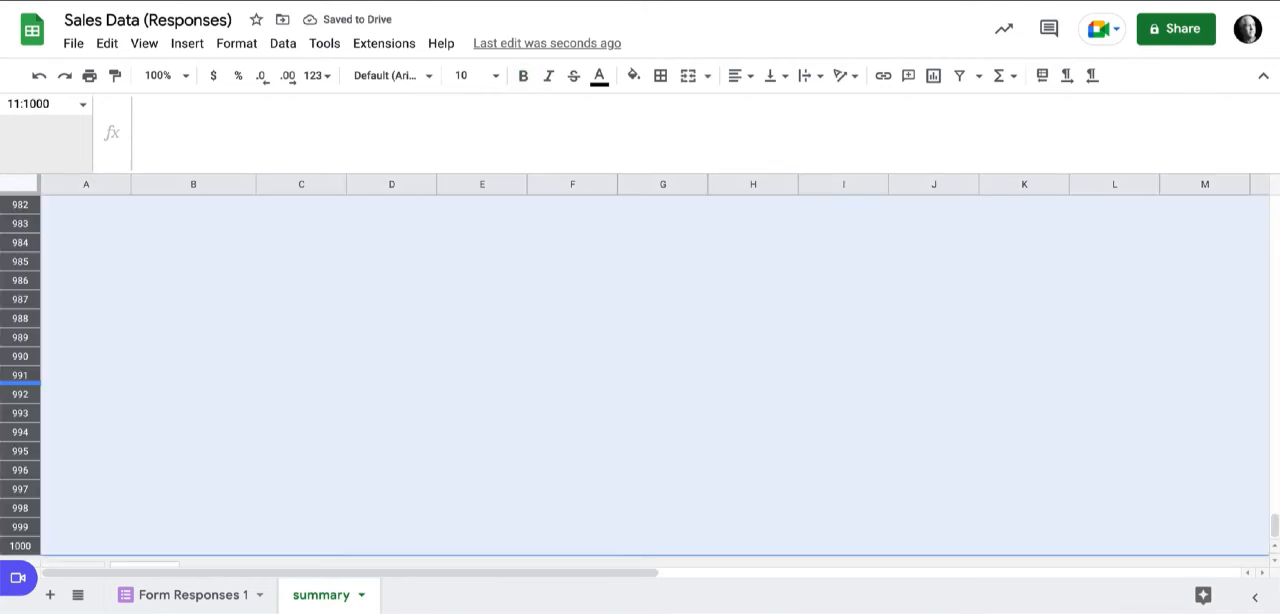
right_click(20, 389)
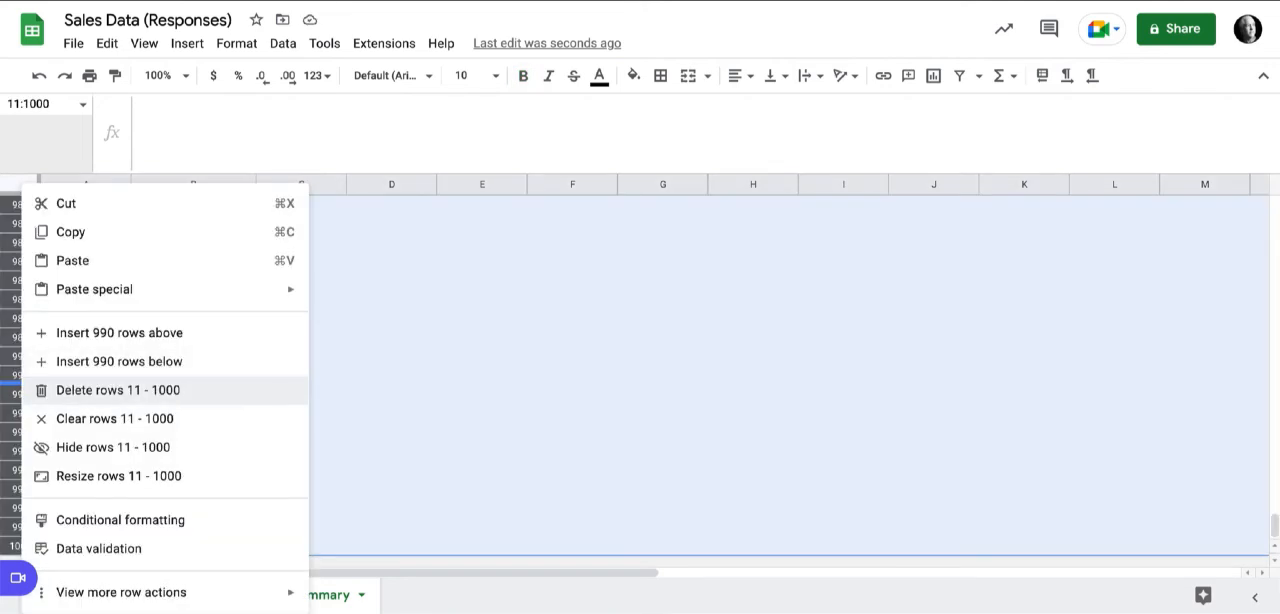
click(80, 389)
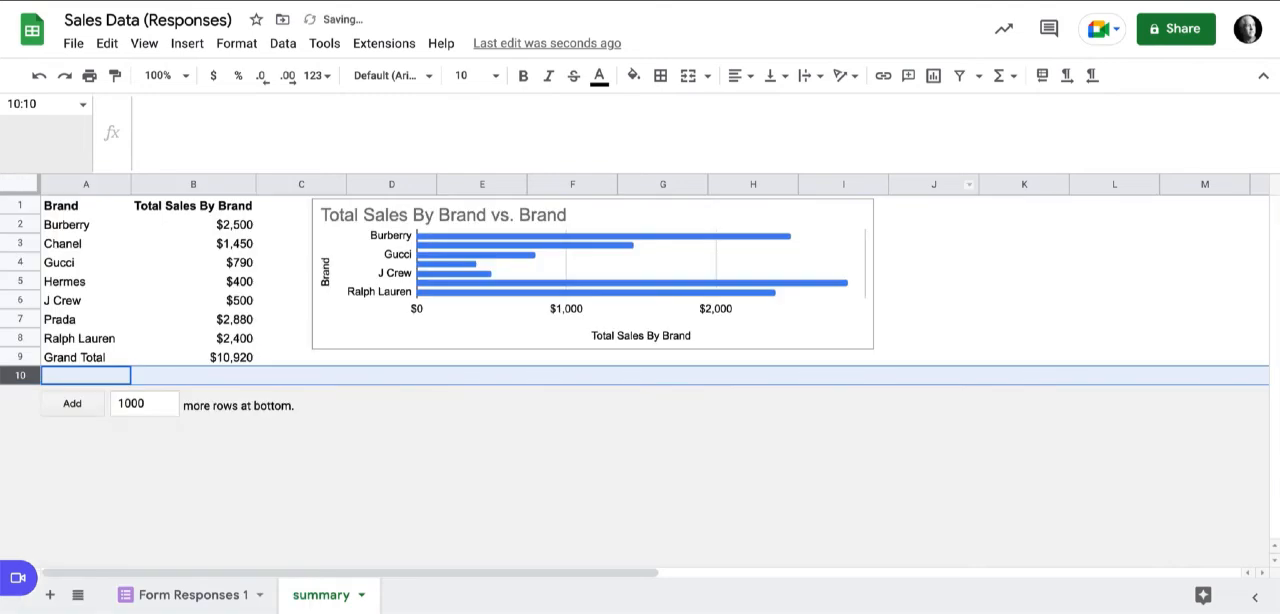
click(934, 184)
key(ctrl+shift+Right)
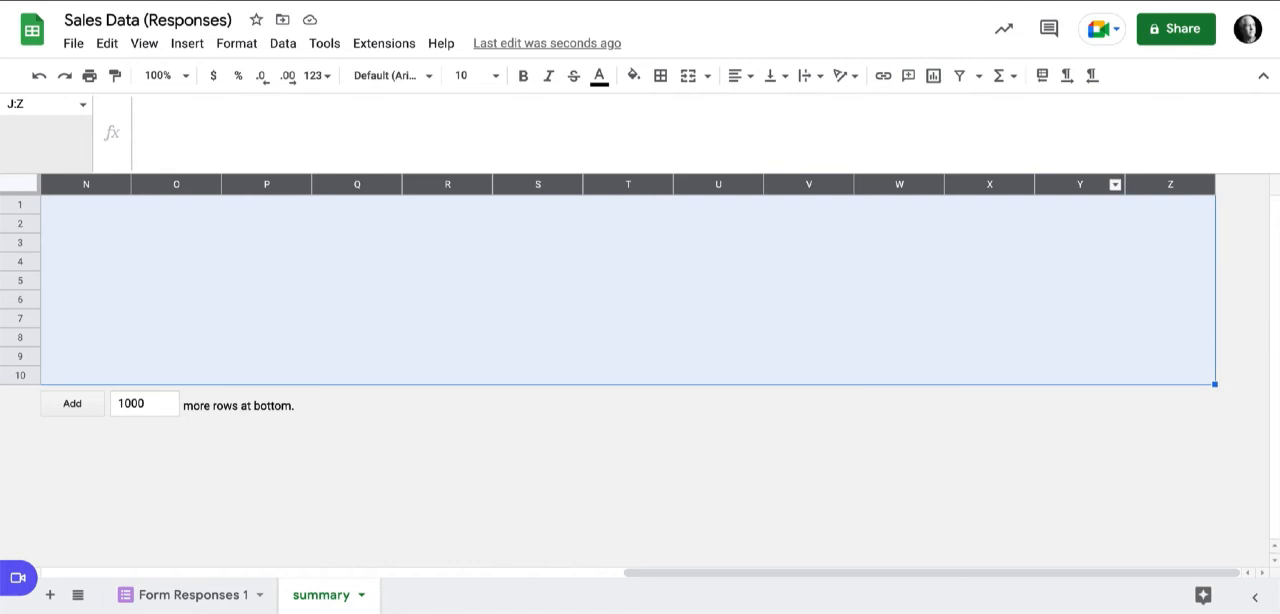
click(1115, 184)
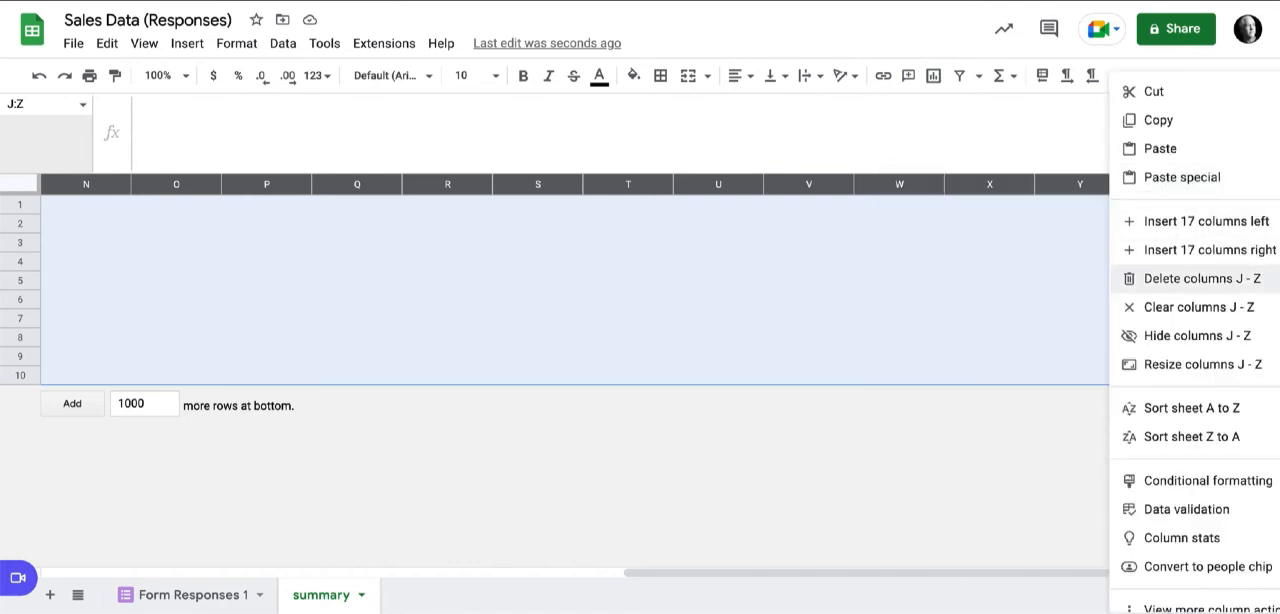
click(1200, 278)
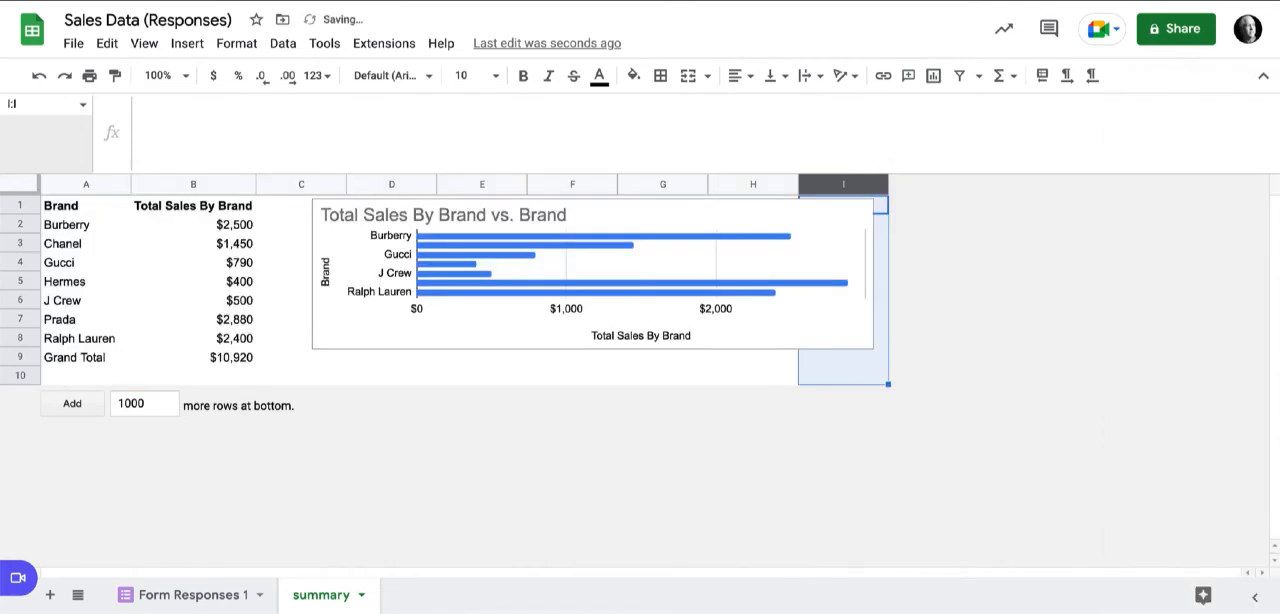
Stretch the bar chart's lower edge down into row 10.
click(662, 359)
click(590, 305)
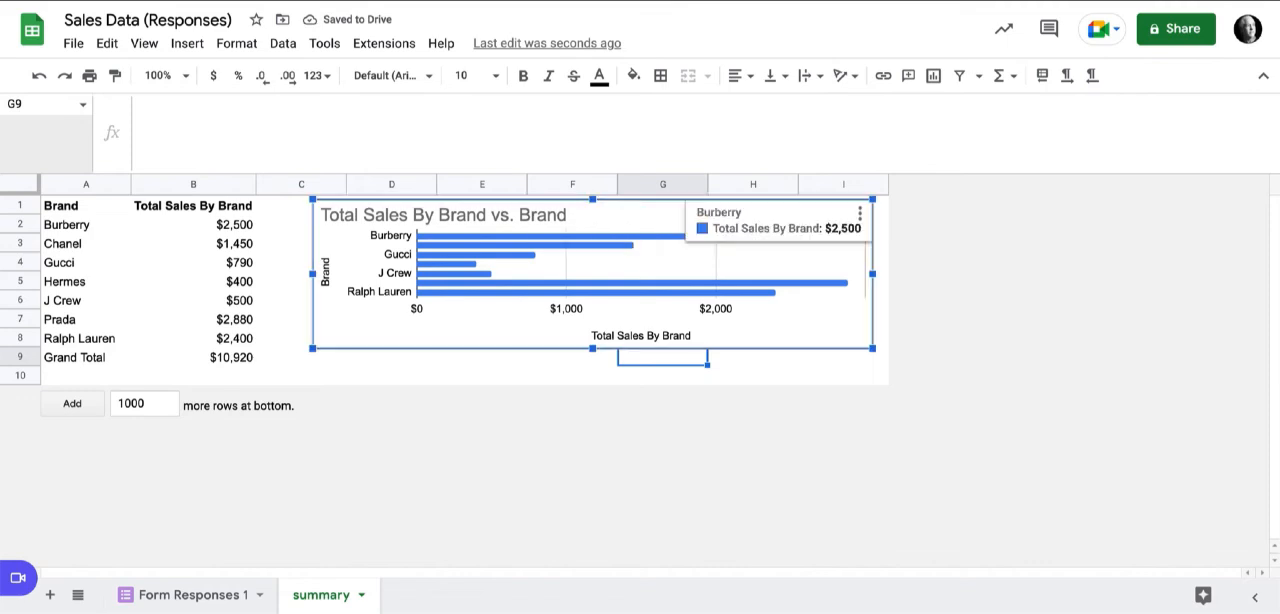
drag(592, 348, 592, 376)
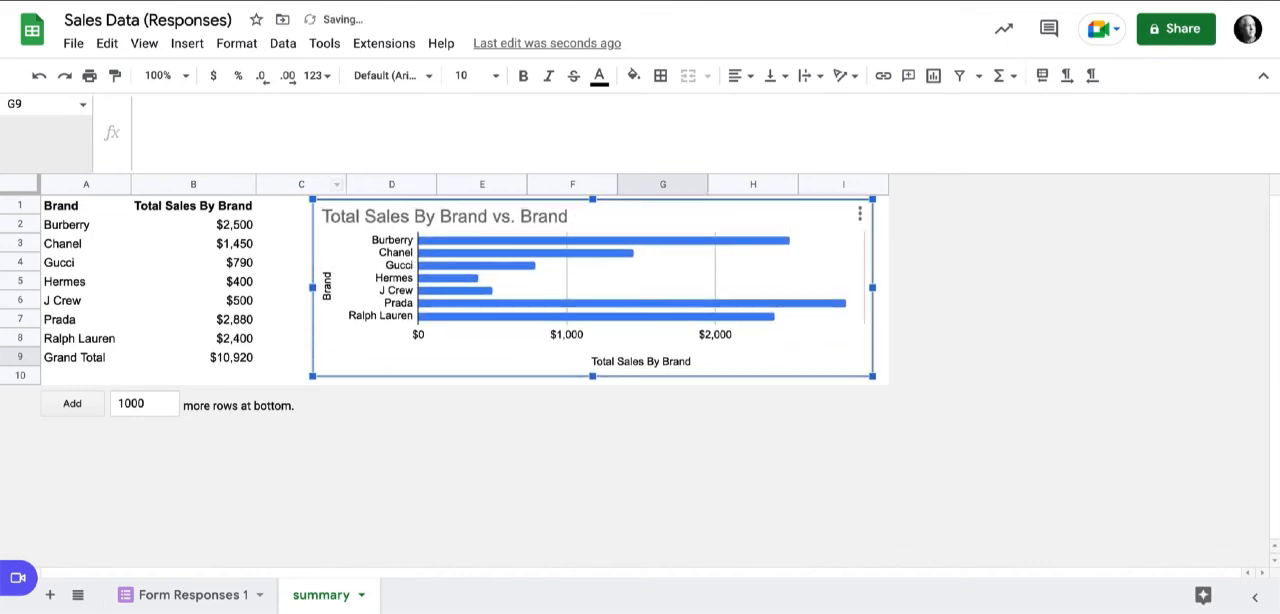
Fill columns C to I with black and nudge the chart so it sits centred on the black area.
drag(301, 184, 843, 184)
click(633, 75)
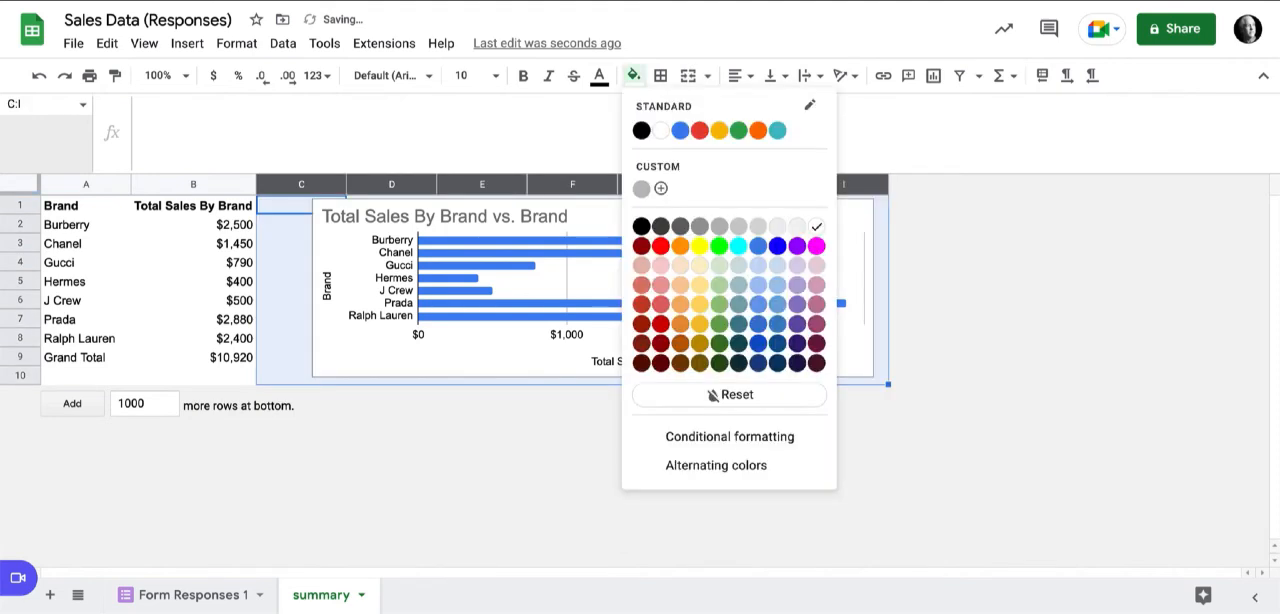
click(641, 131)
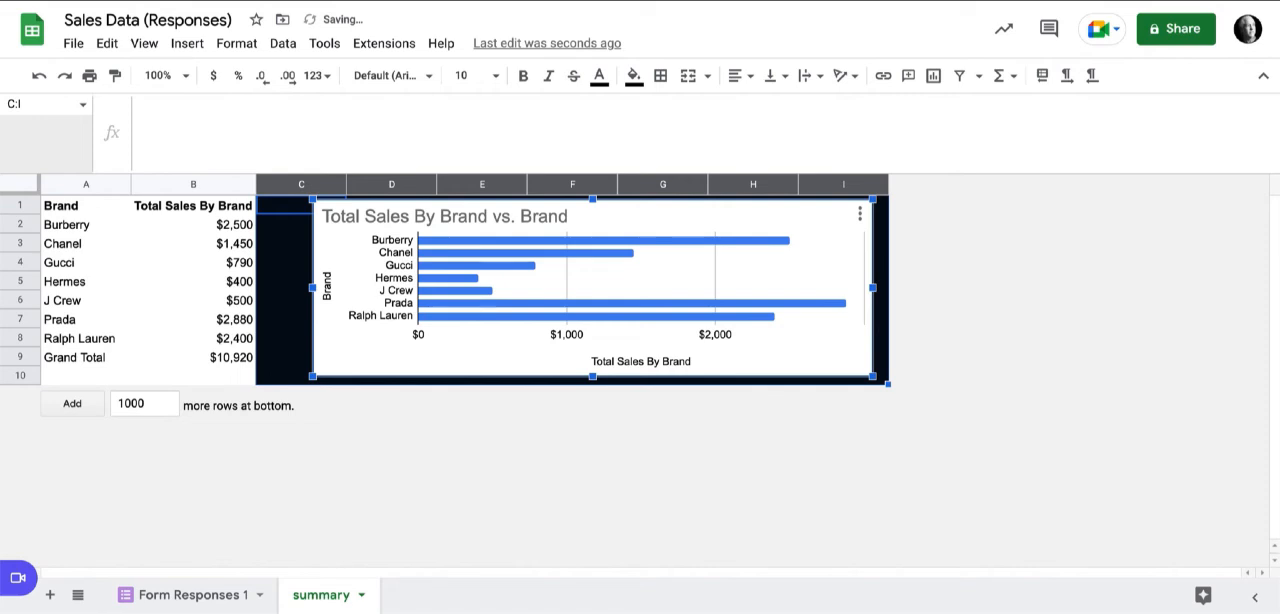
drag(455, 341, 442, 345)
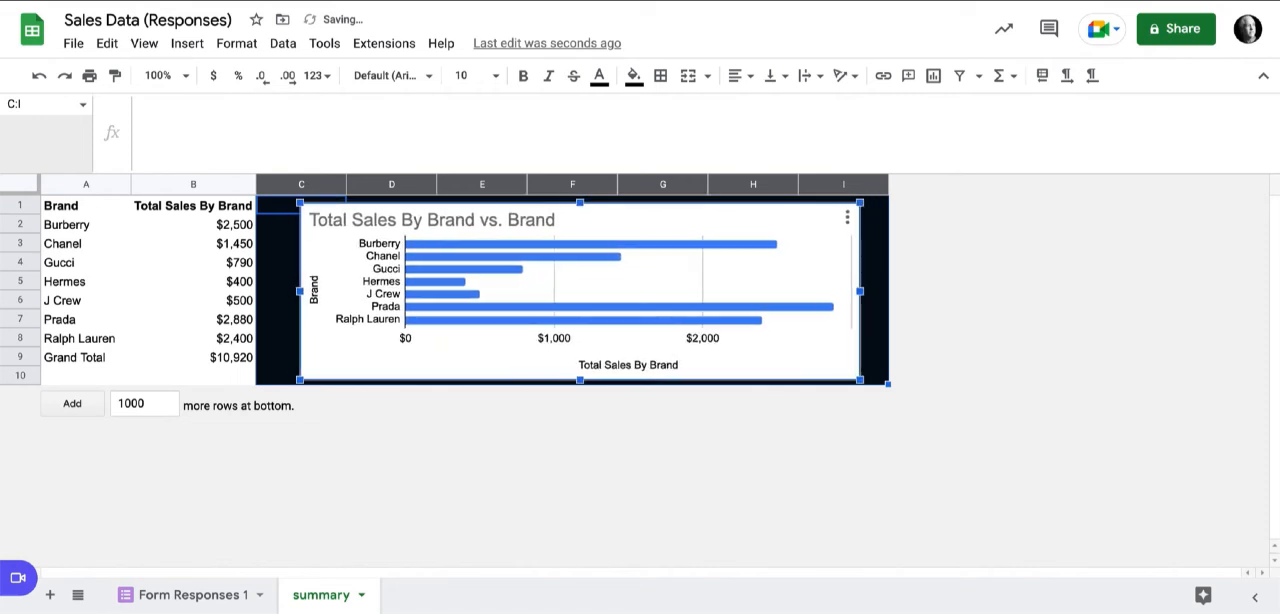
Turn on data labels for the bar chart's series.
double_click(660, 277)
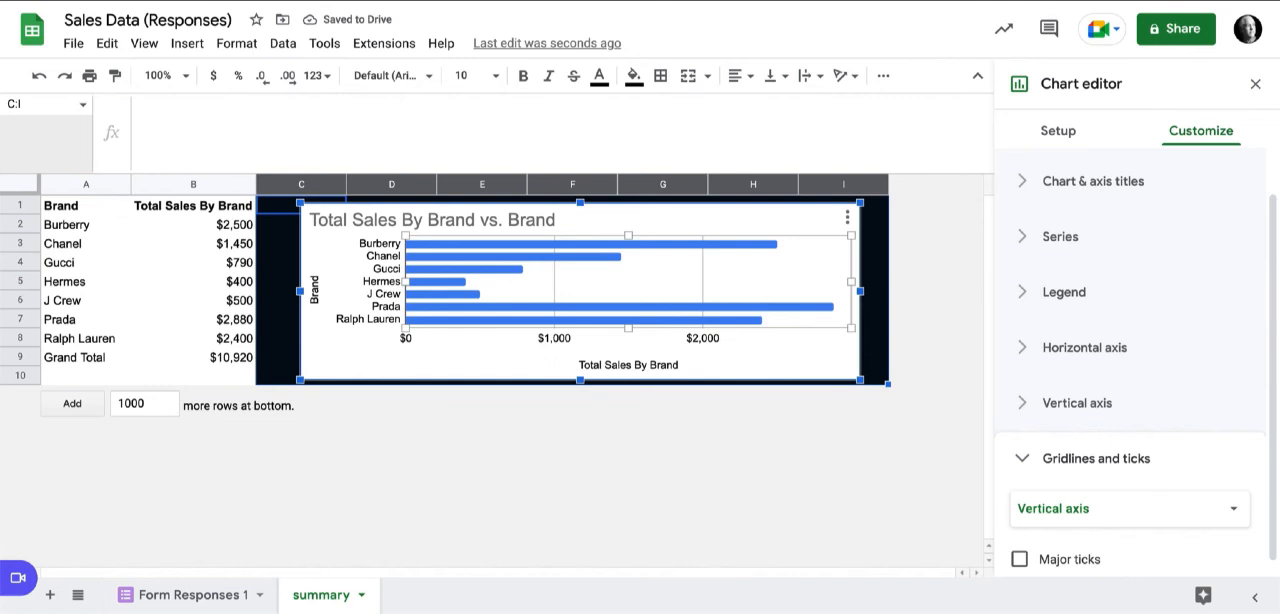
click(1060, 236)
scroll(1050, 440, down, 4)
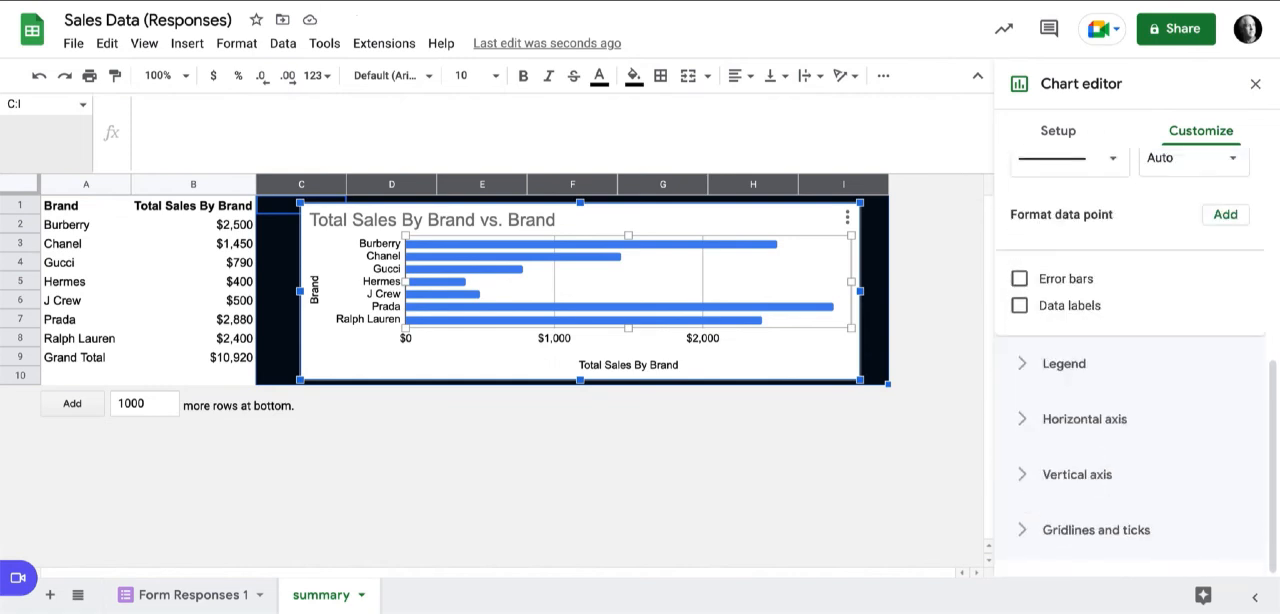
click(1019, 305)
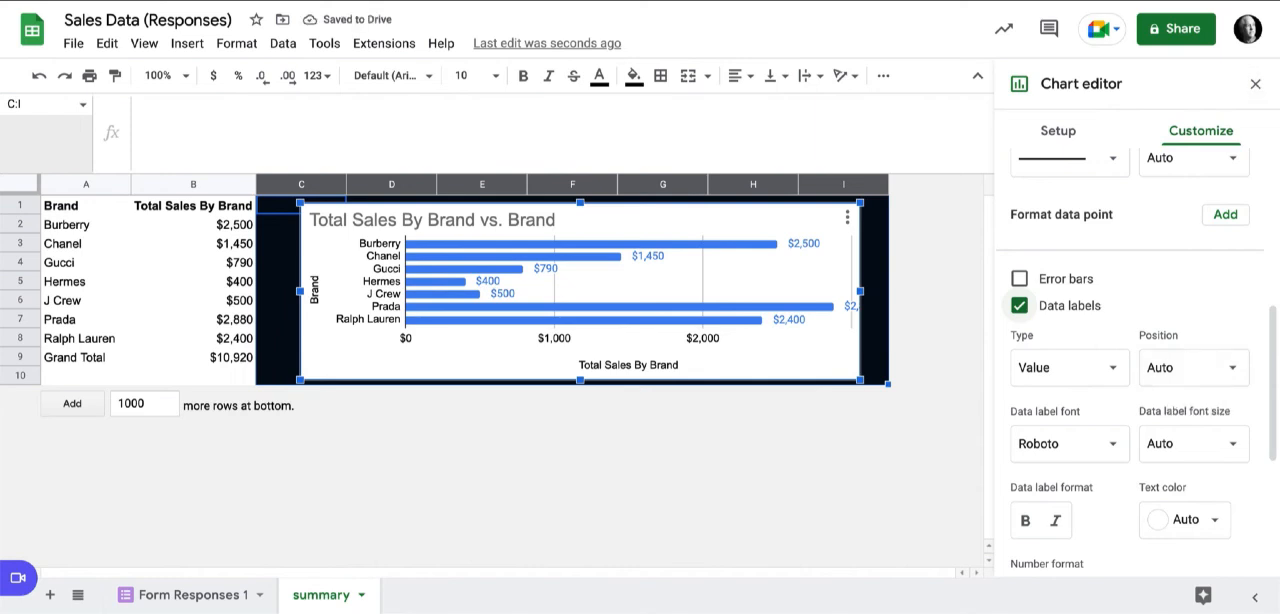
scroll(1137, 363, down, 2)
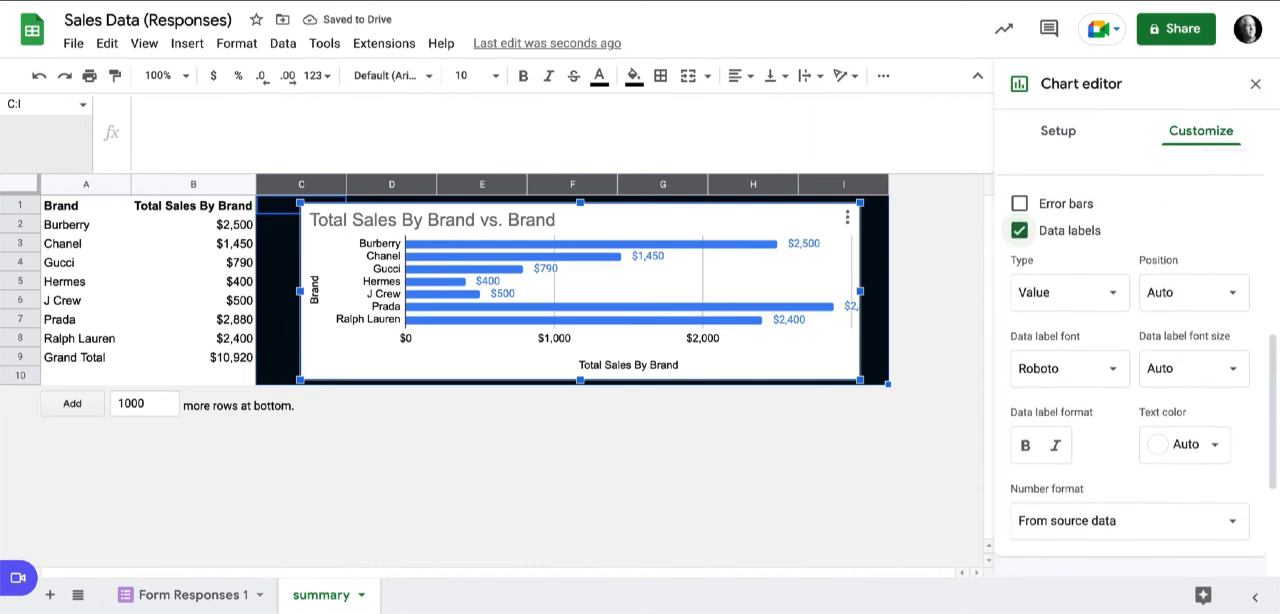
scroll(1137, 363, up, 4)
scroll(1130, 360, up, 3)
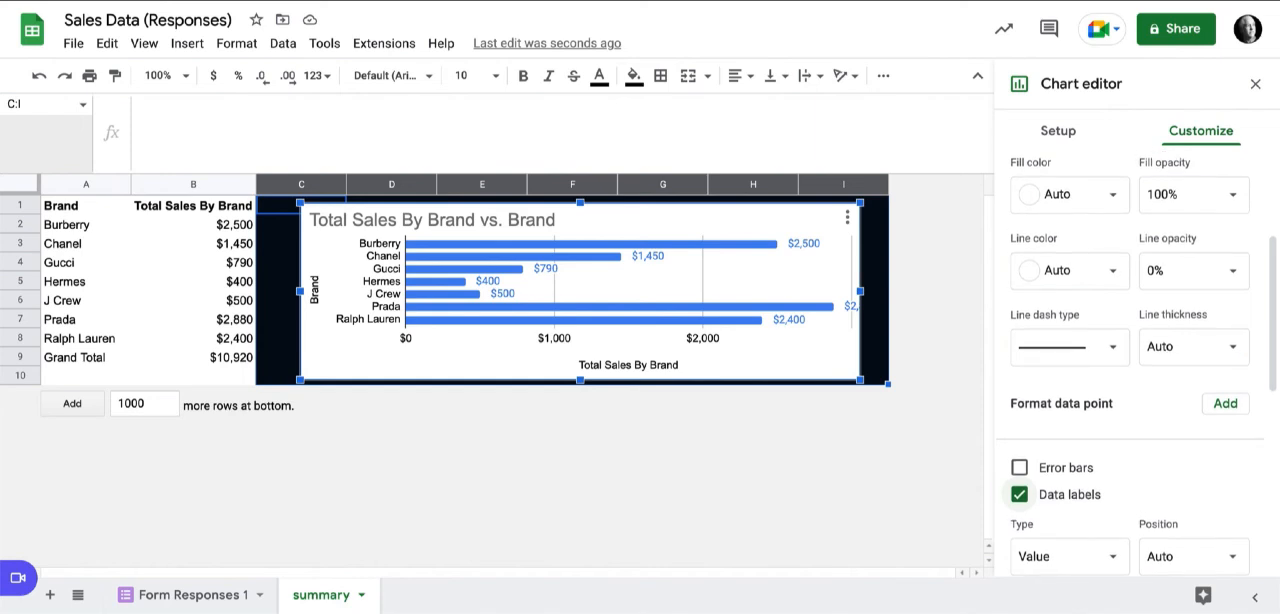
click(1040, 286)
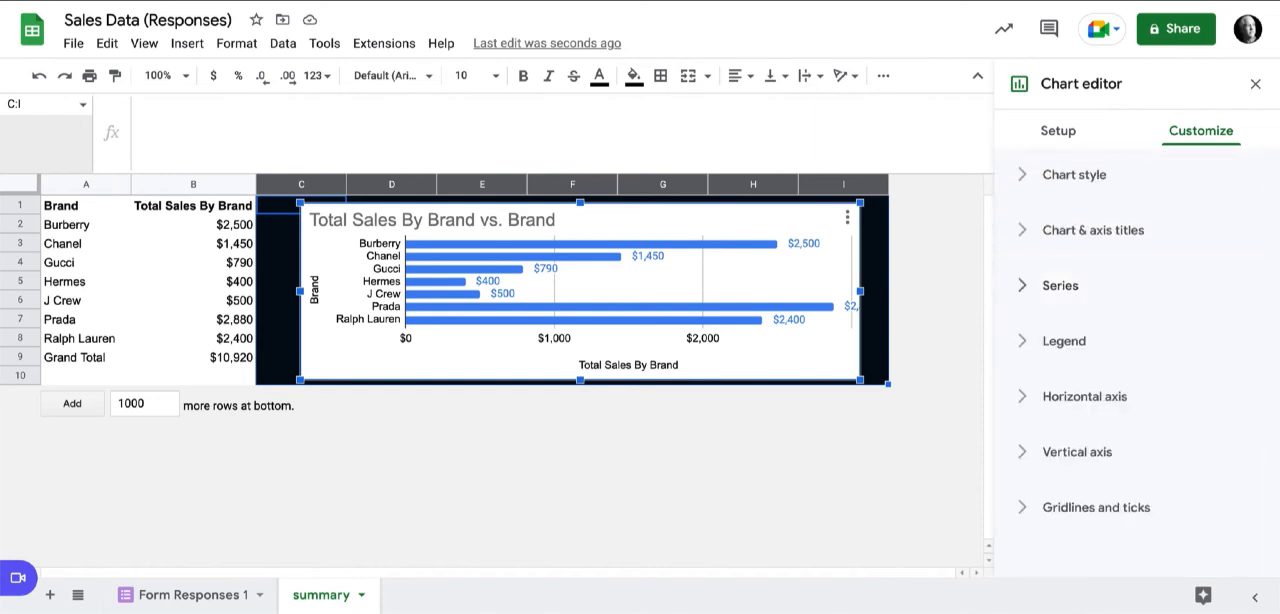
Set the chart's horizontal axis maximum to 5000 and close the chart editor.
click(1084, 396)
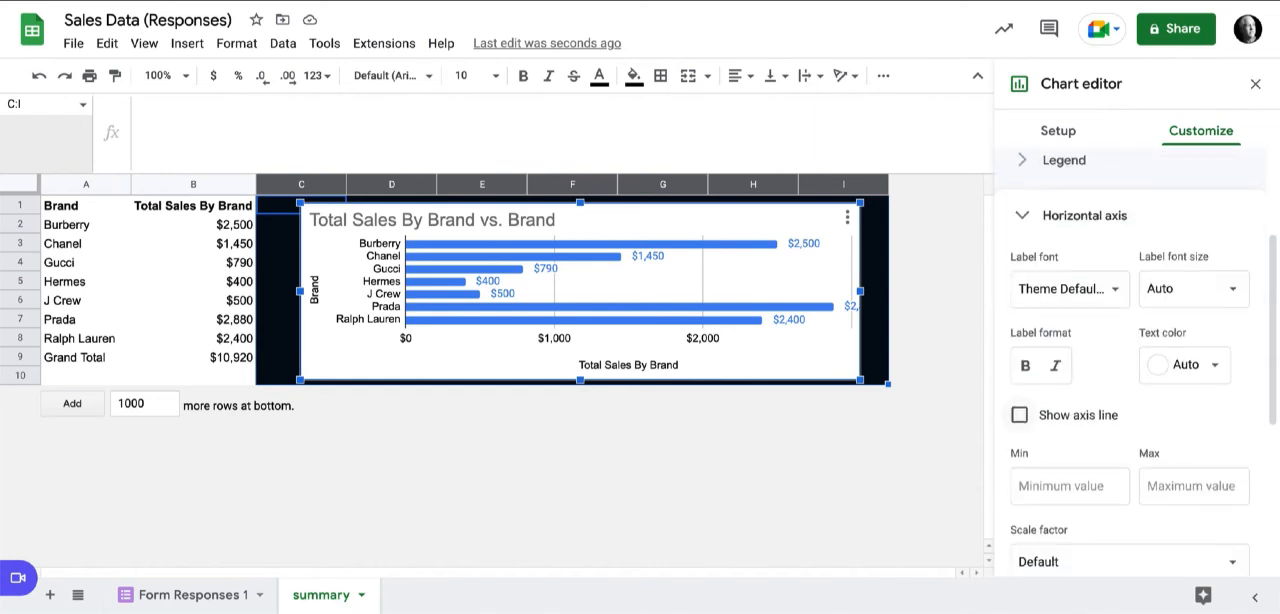
scroll(1130, 362, down, 1)
click(1194, 352)
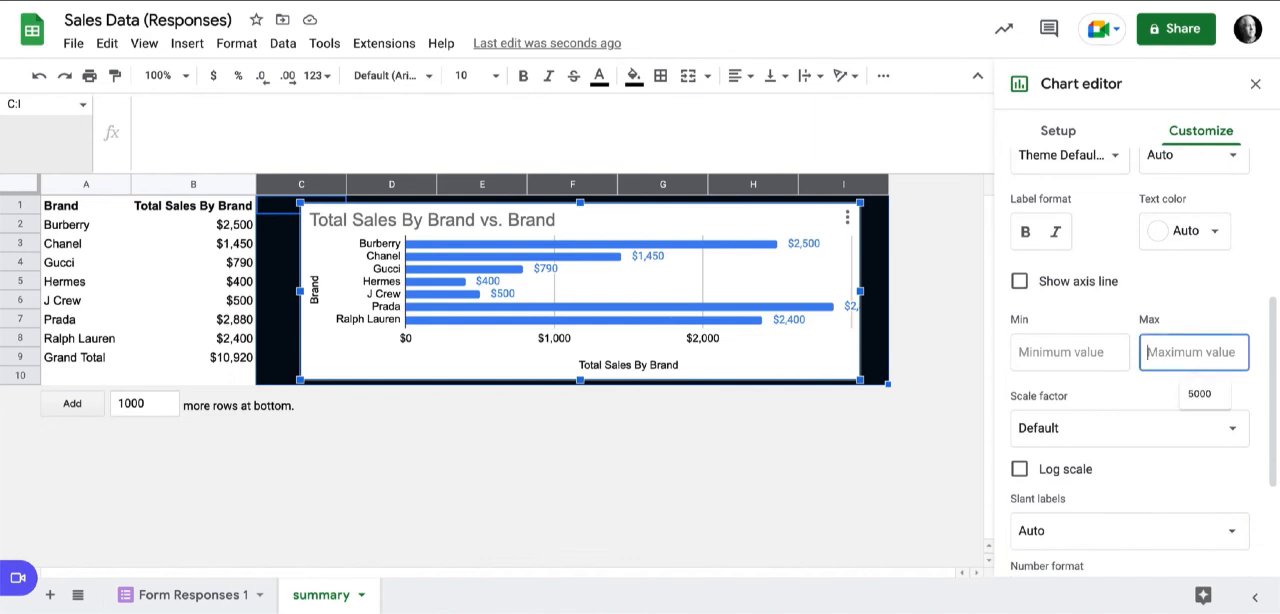
text(5000)
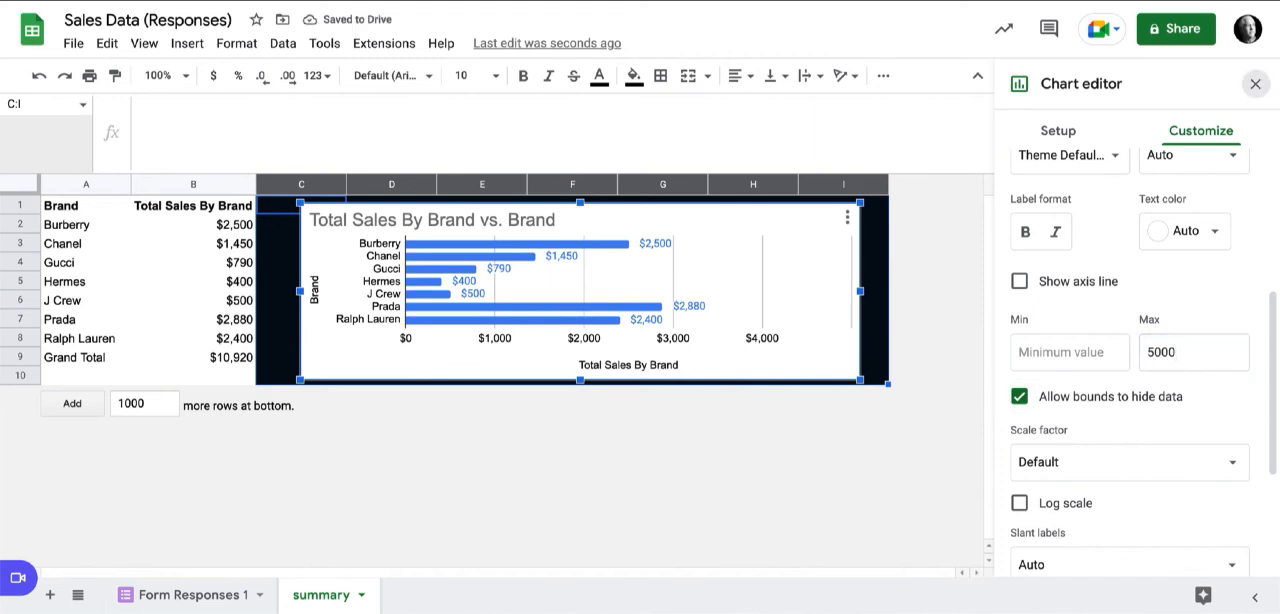
click(1256, 84)
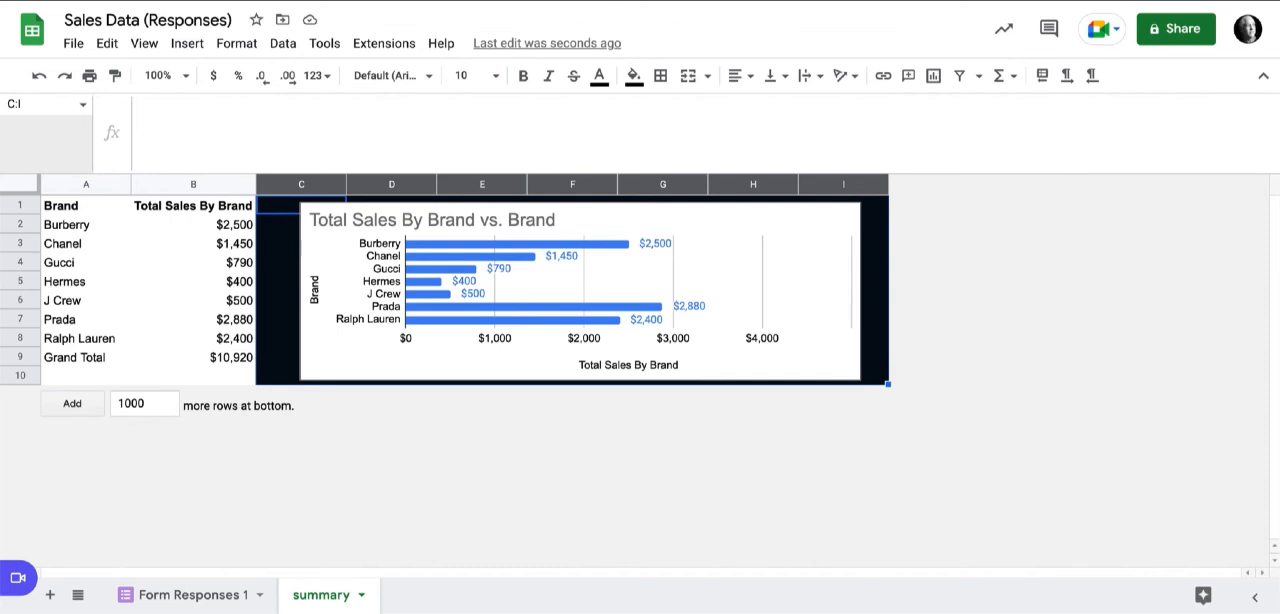
Make row 10 taller and shift the chart slightly to centre it in the enlarged black background.
click(580, 291)
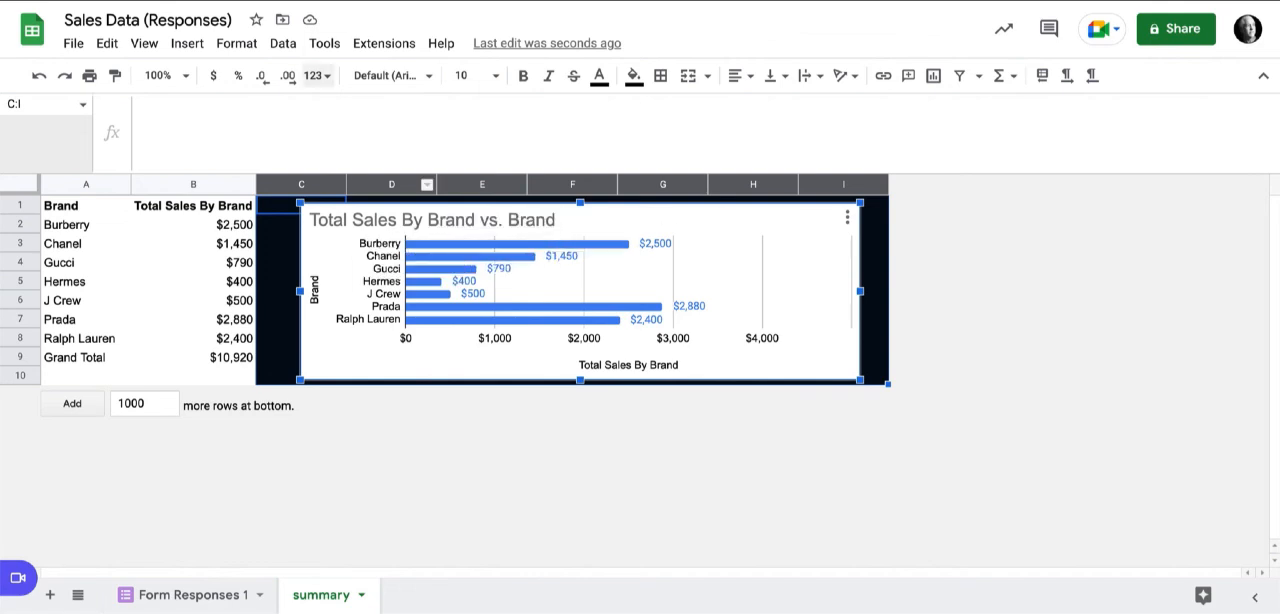
drag(420, 220, 427, 225)
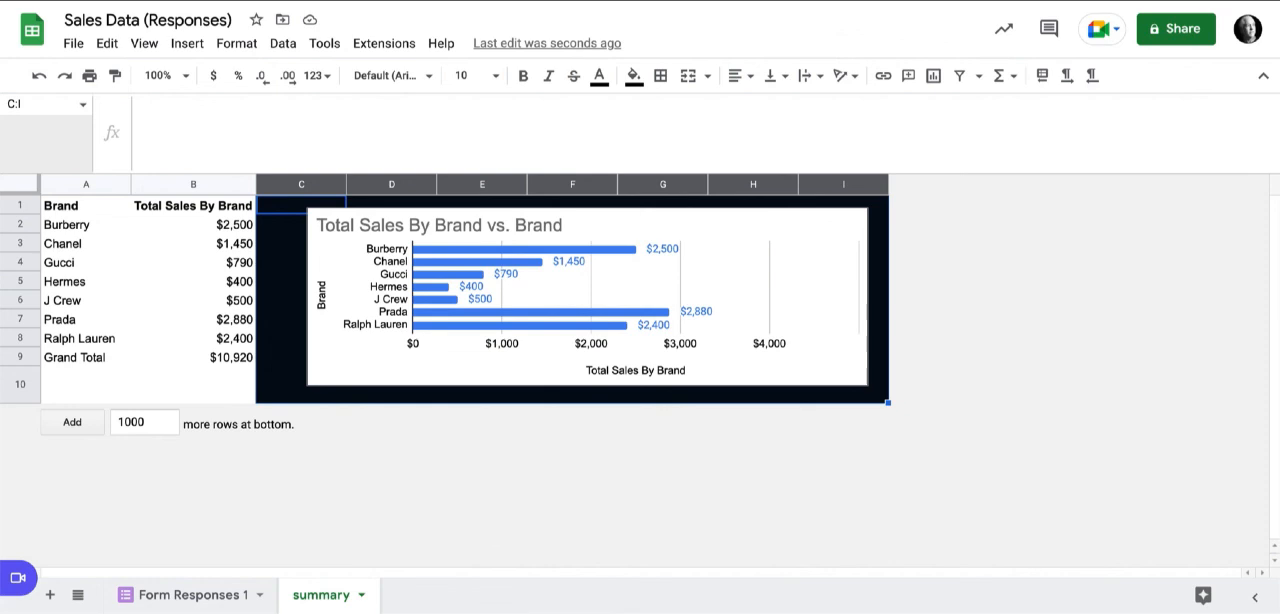
Cut the combined QUERY formula from A1 and paste it into A3.
click(86, 205)
key(ctrl+x)
key(Down)
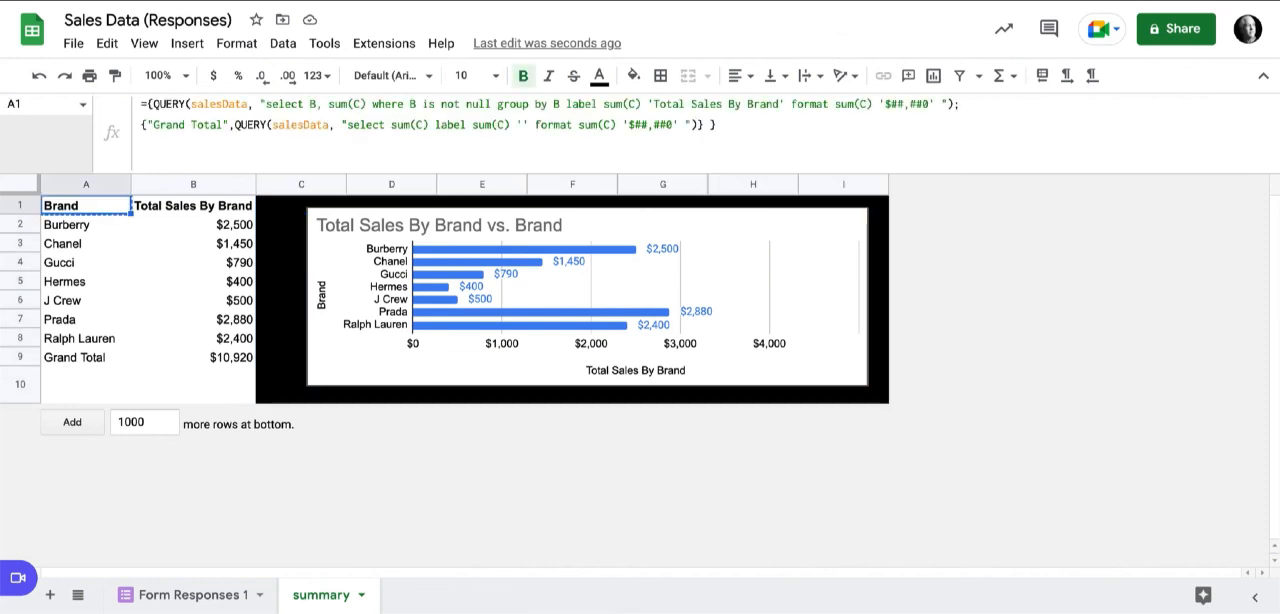
key(Down)
key(ctrl+v)
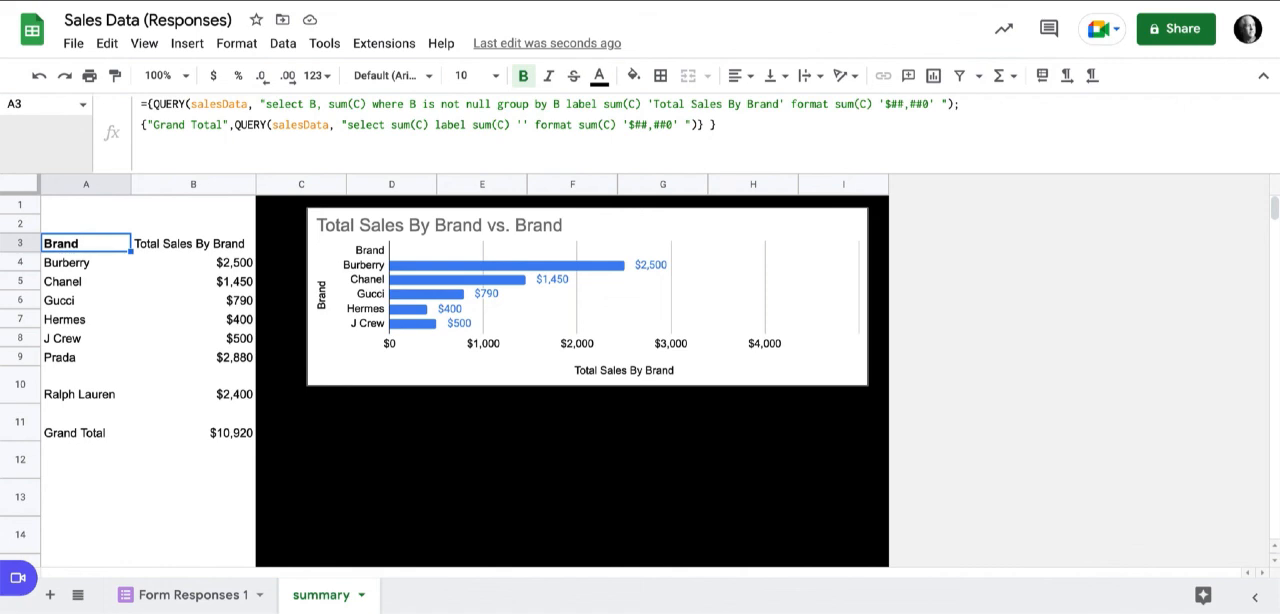
Start a QUERY formula in B1 on the salesData range that selects sum(C).
click(86, 205)
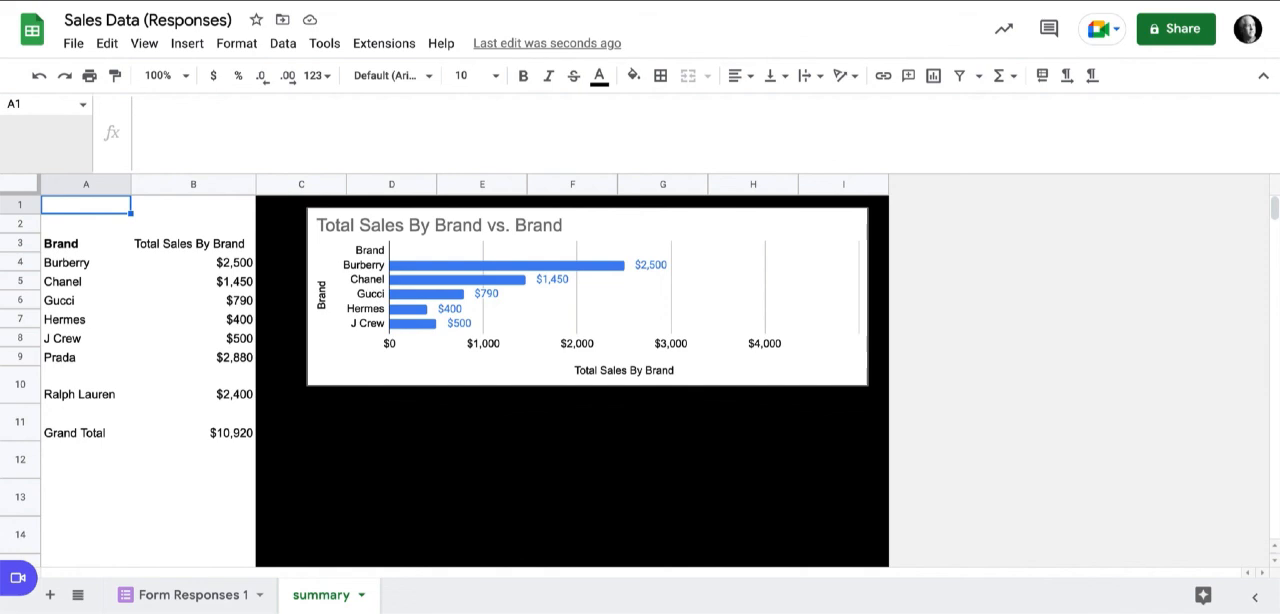
click(193, 205)
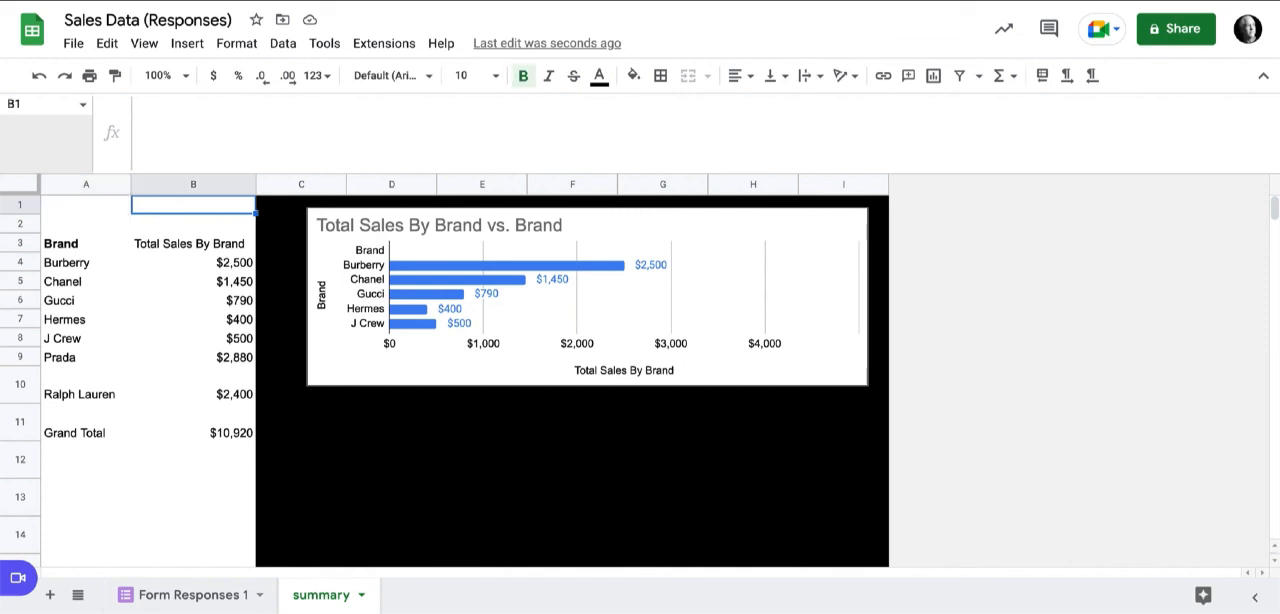
text(=)
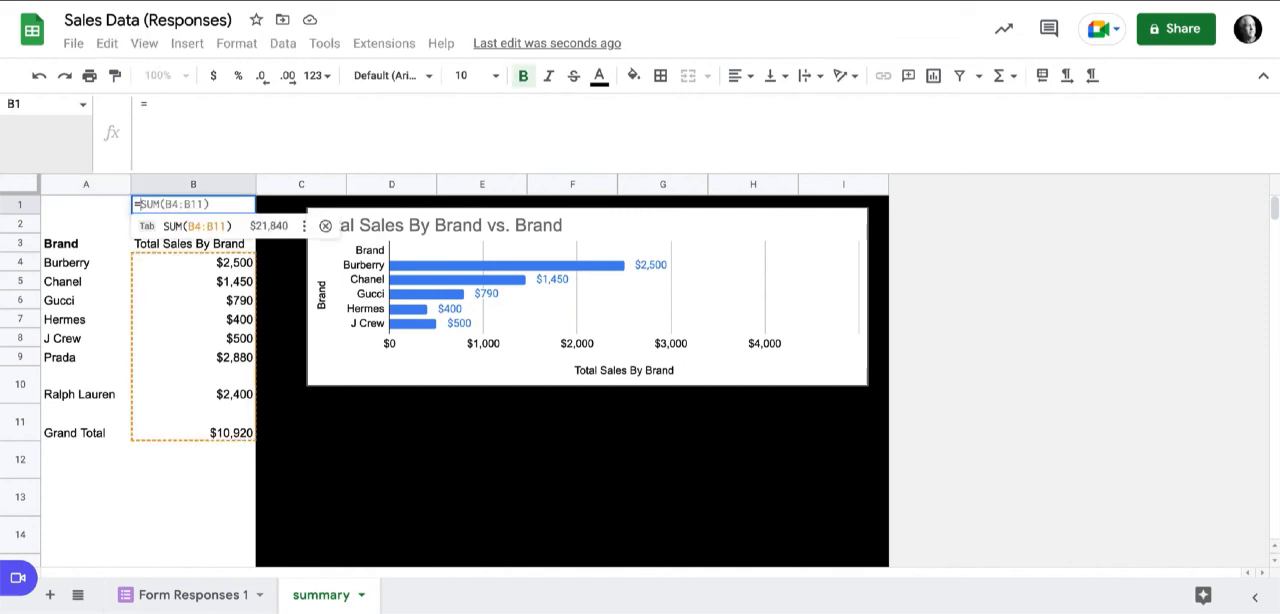
text(q)
key(Tab)
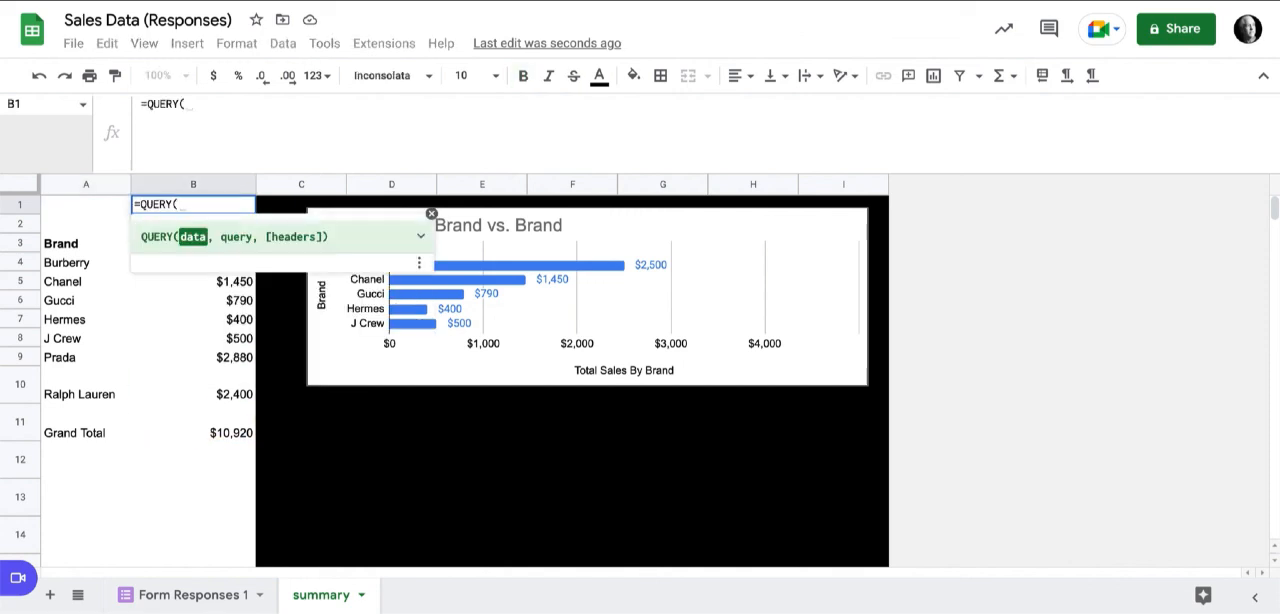
text(sale)
key(Tab)
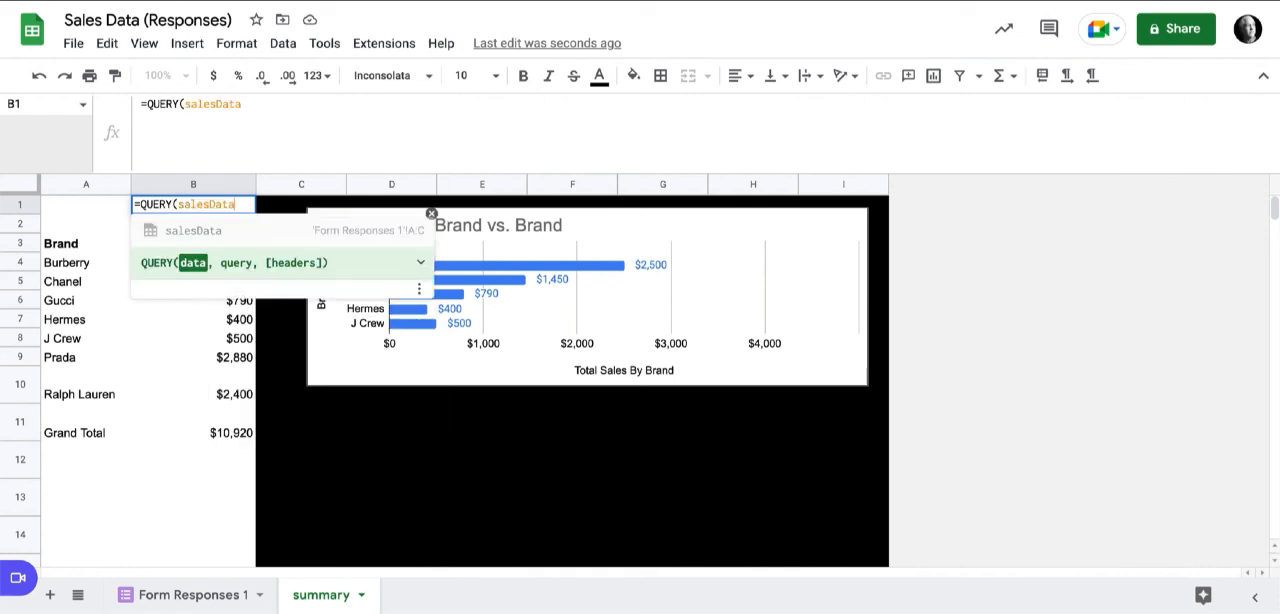
text(, )
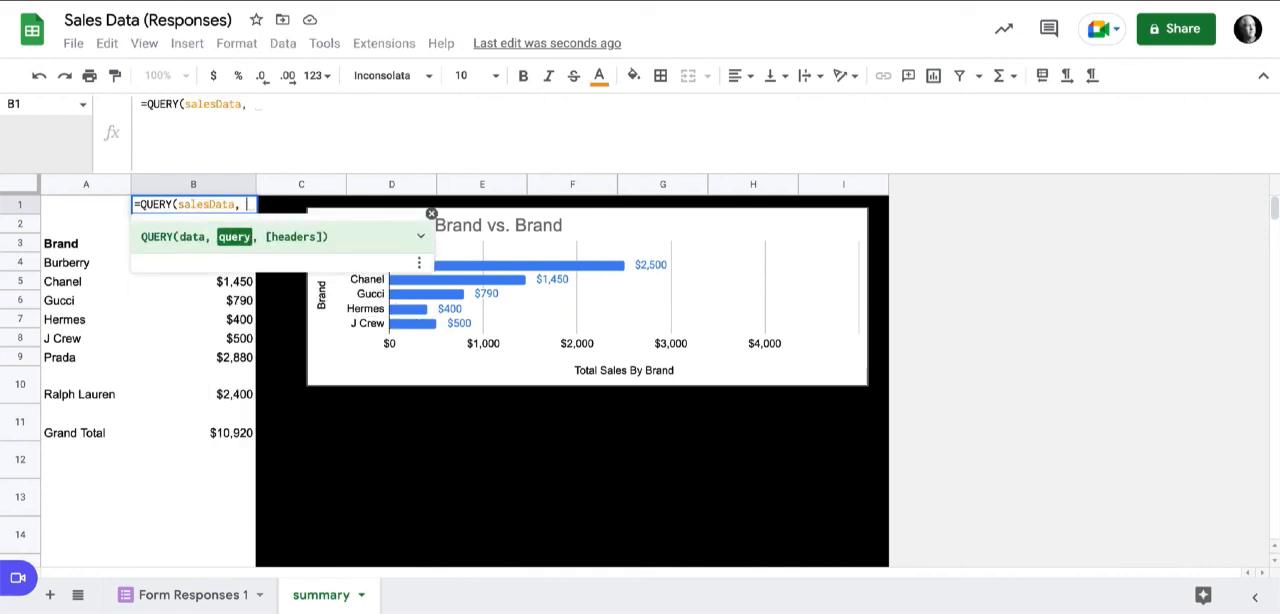
text("s)
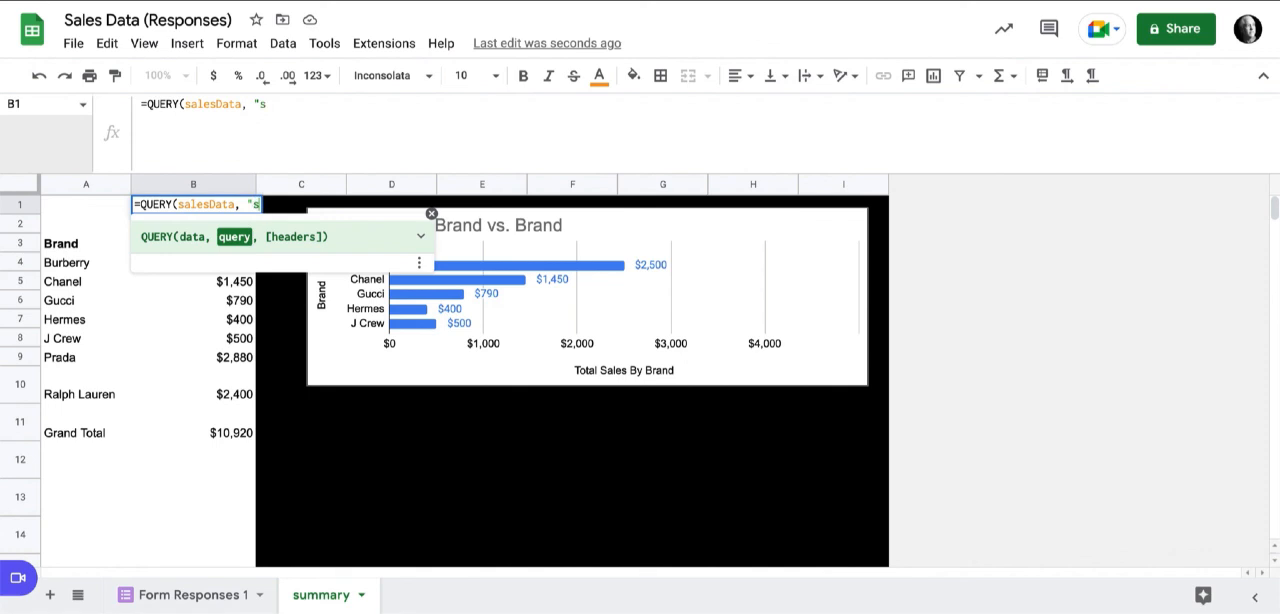
text(elect )
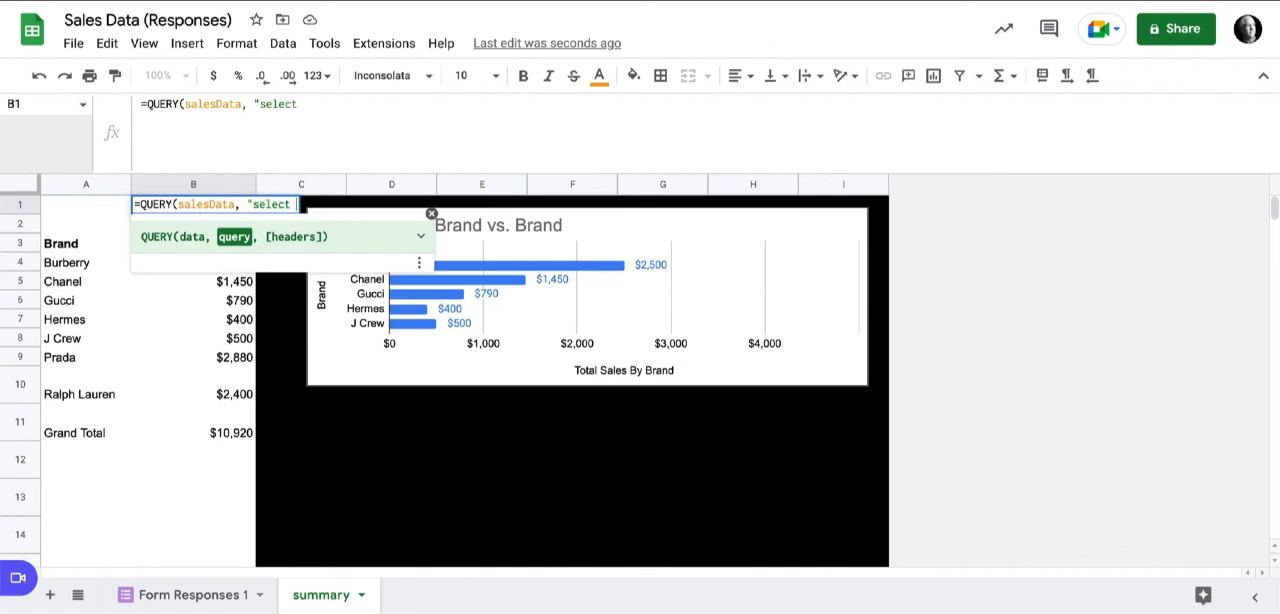
text(sum(C))
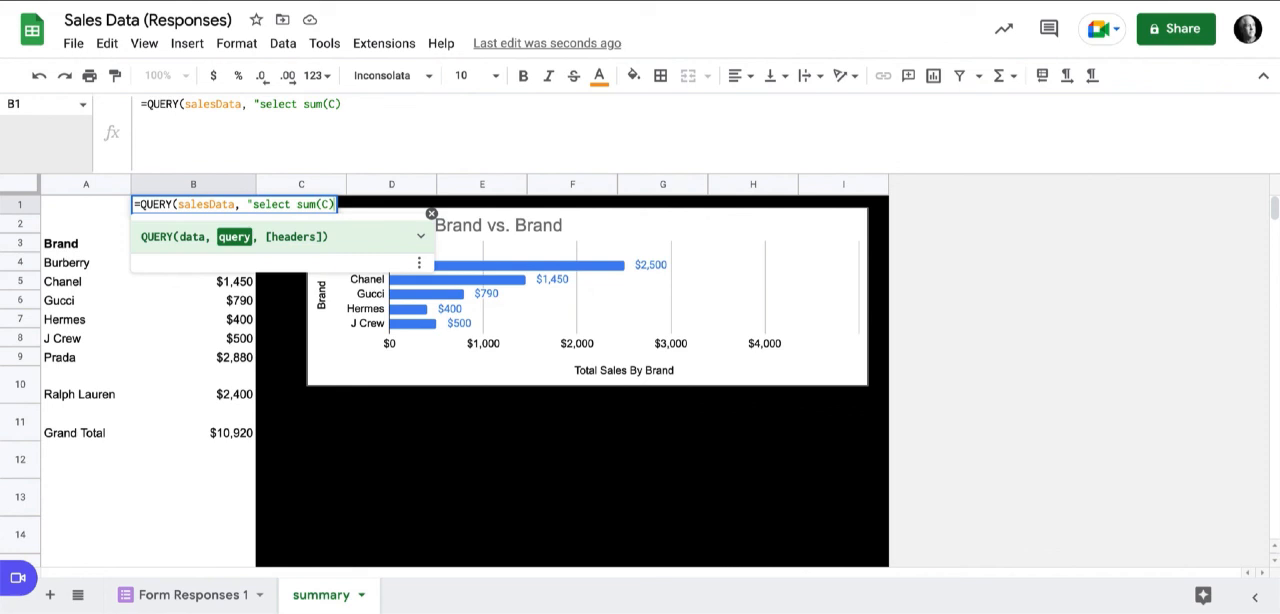
text( label)
text( sum()
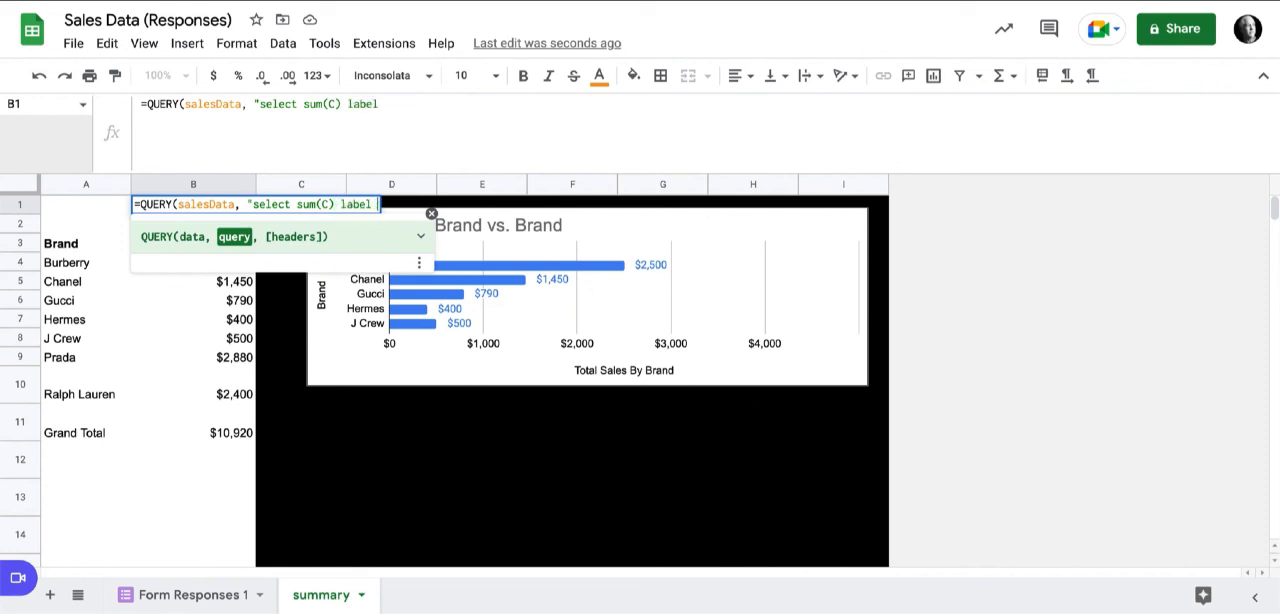
text(C))
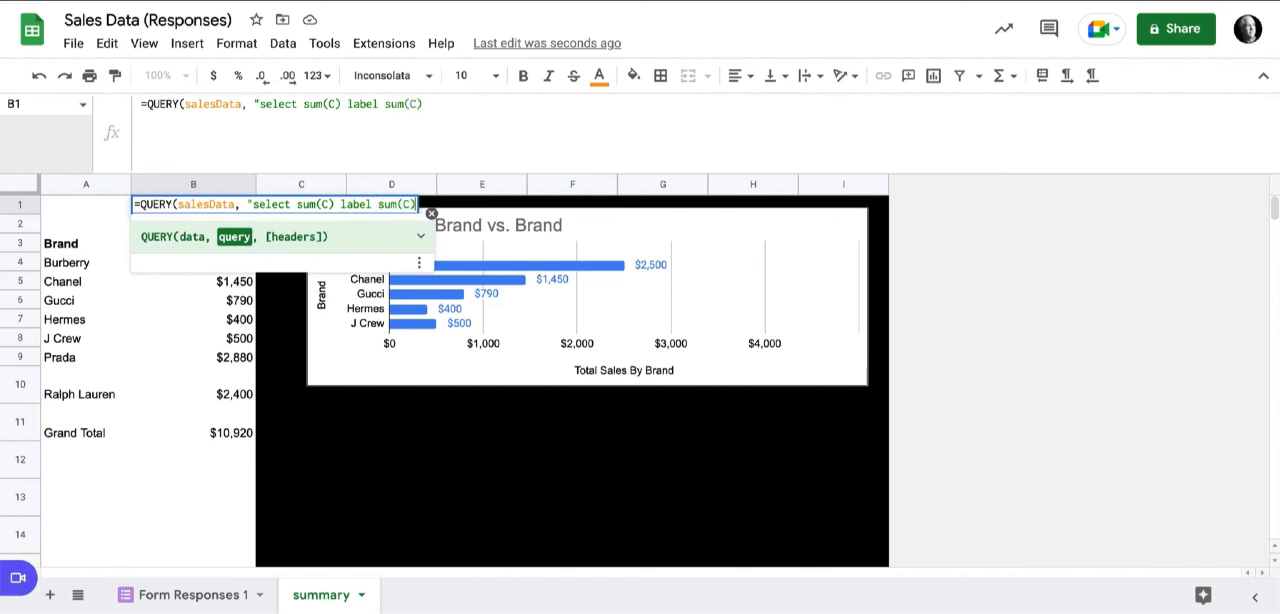
text(. ''"))
Complete the B1 query with a label clause that gives sum(C) an empty label, and enter the formula.
key(Return)
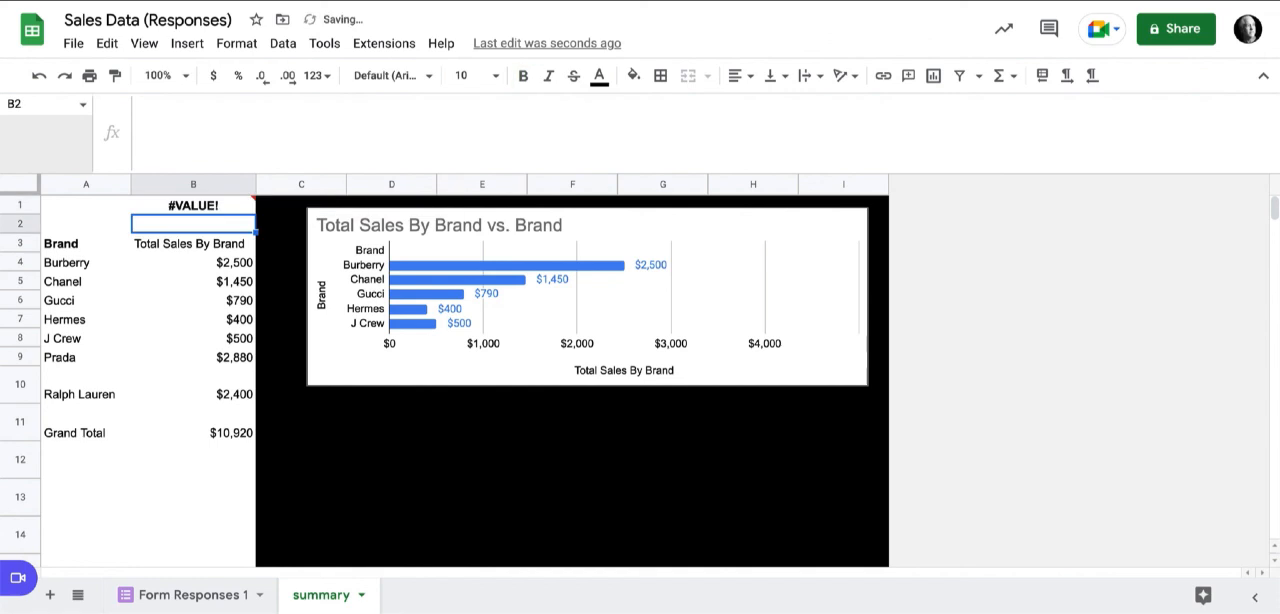
Remove the stray period after sum(C) in the label clause of the B1 formula.
click(193, 205)
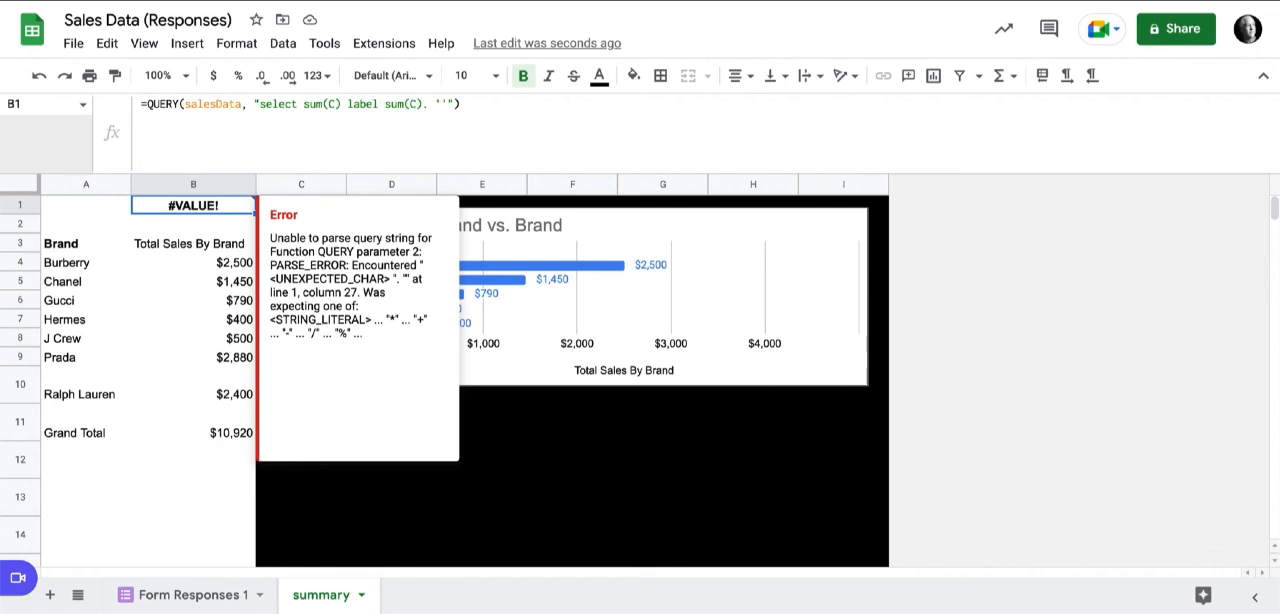
click(429, 104)
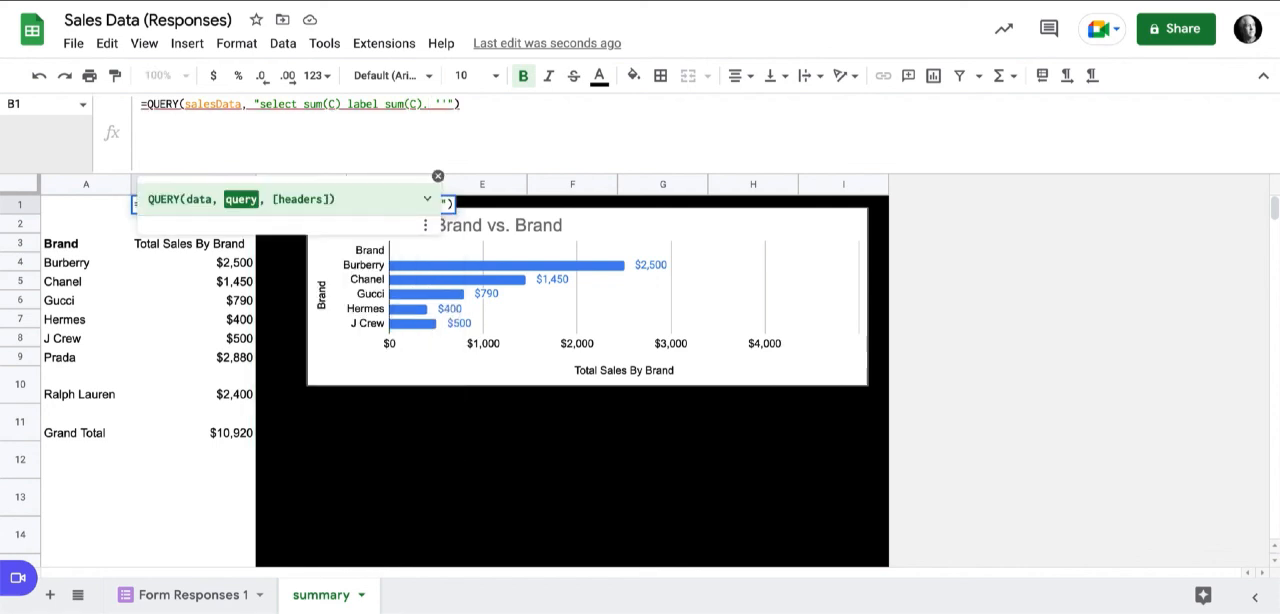
key(BackSpace)
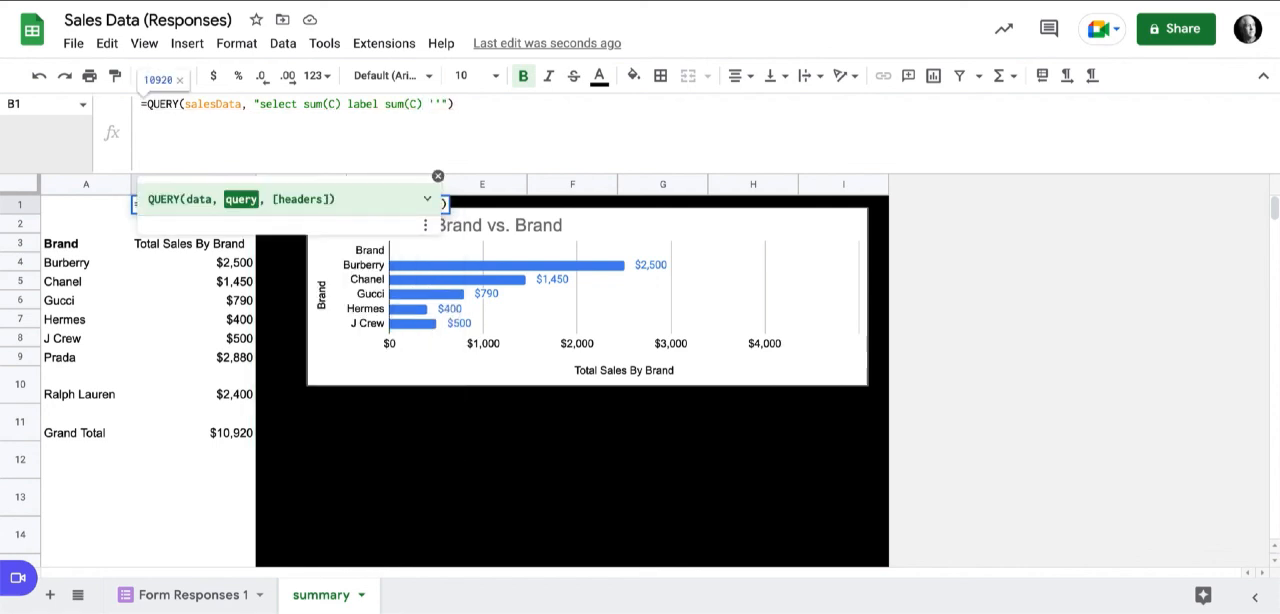
key(Return)
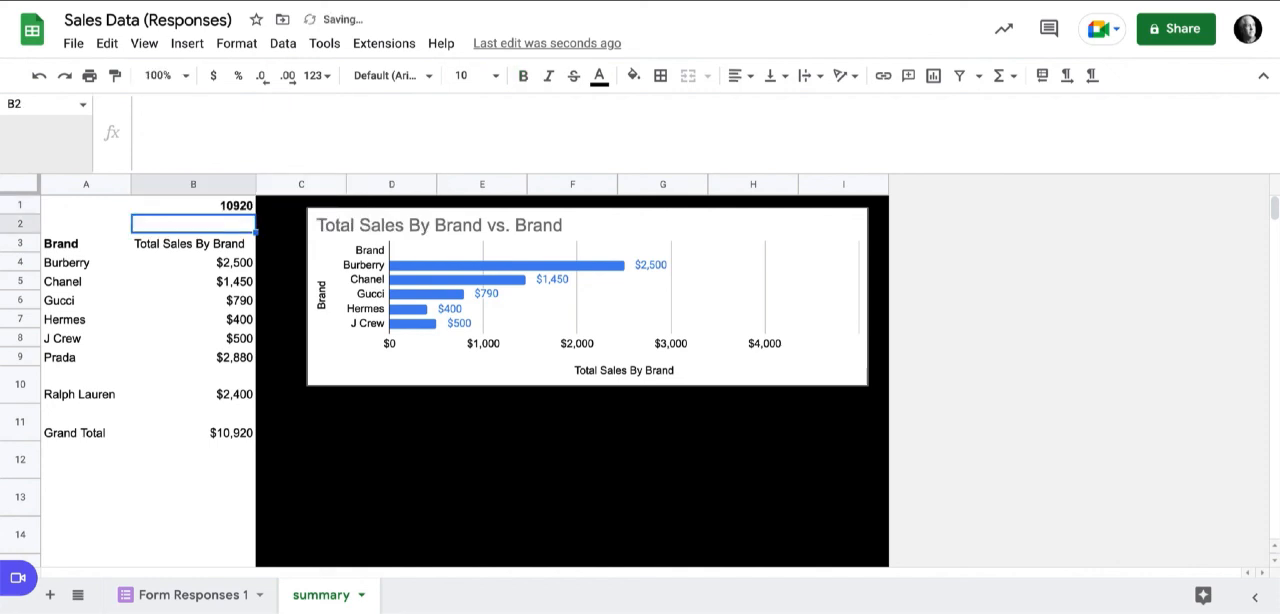
Enter the label "Grand Total" in A1.
click(86, 205)
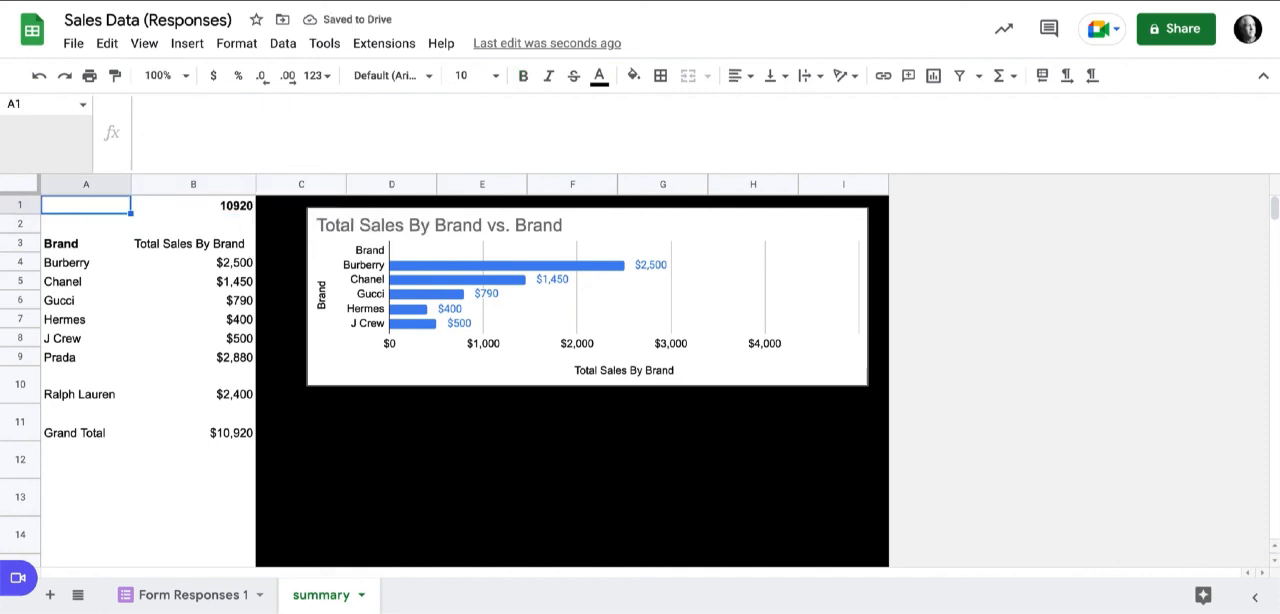
text(Grande)
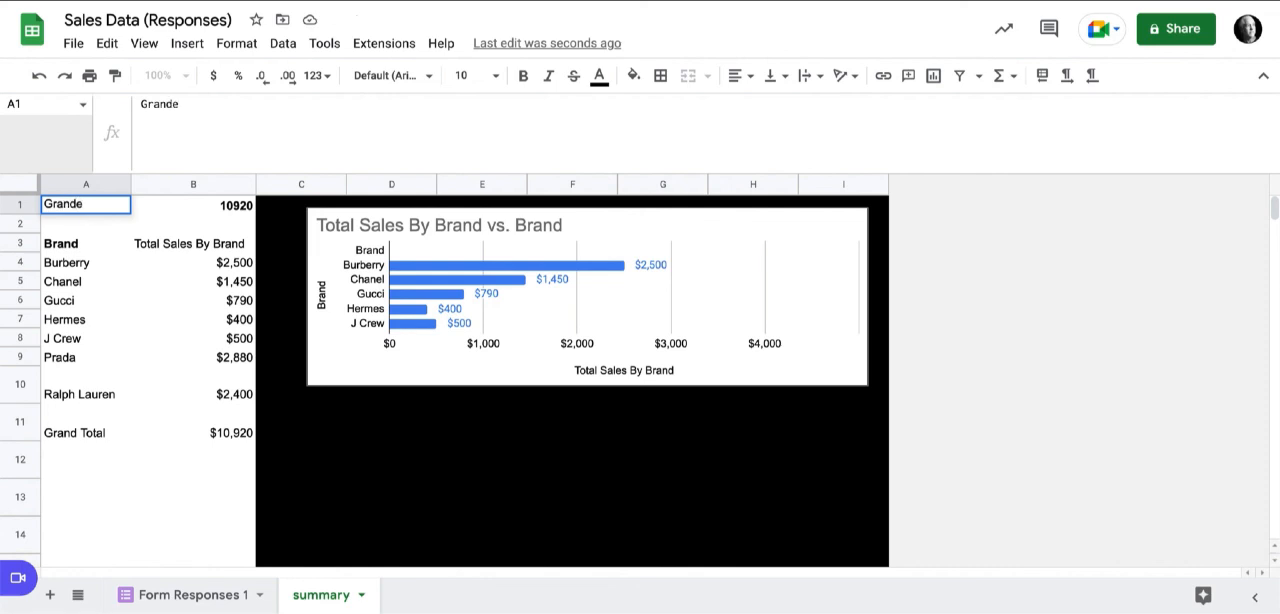
key(BackSpace)
text(Total)
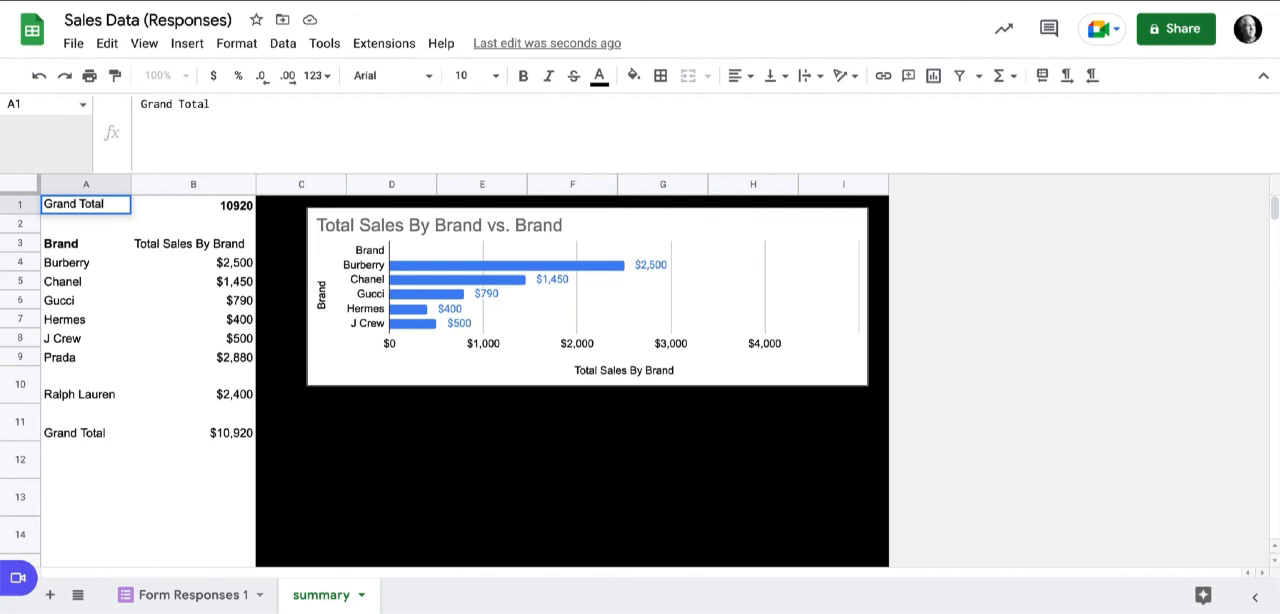
key(Tab)
Format the total in B1 as currency and make the Grand Total row A1:B1 bold.
drag(86, 205, 193, 205)
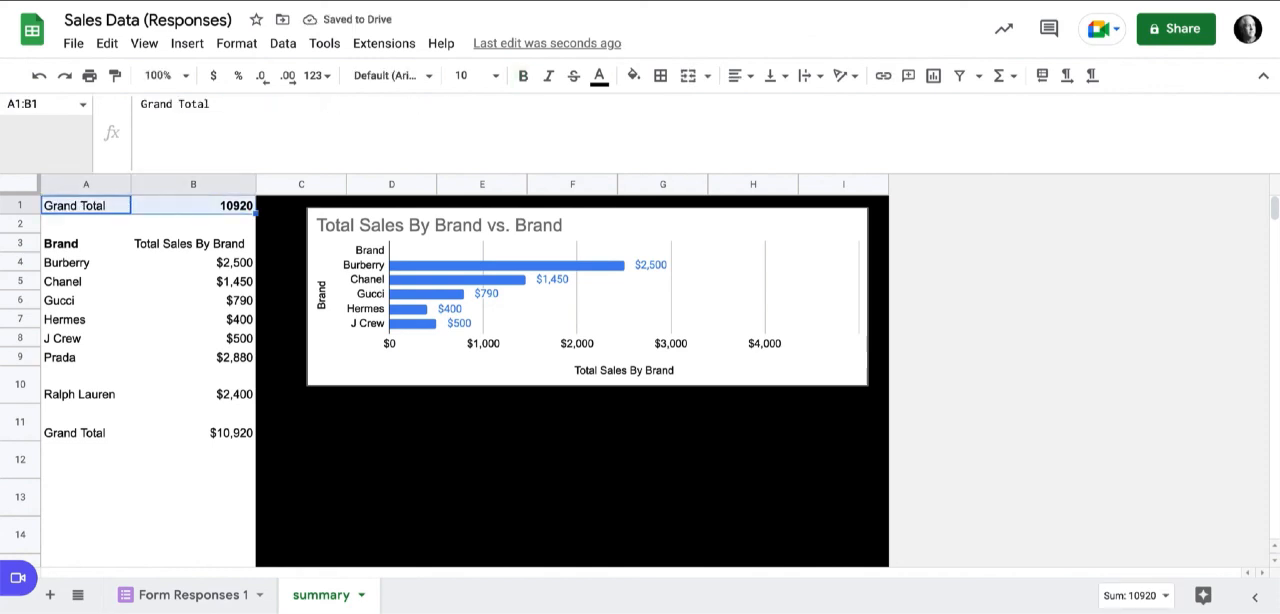
click(225, 205)
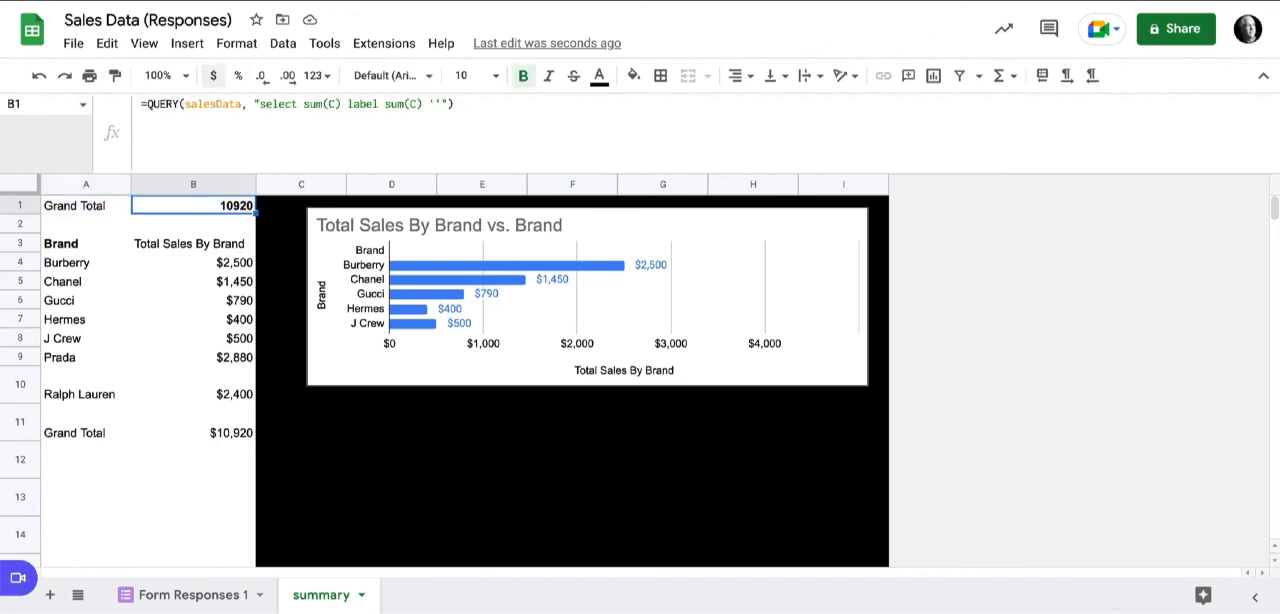
click(213, 76)
drag(86, 205, 193, 205)
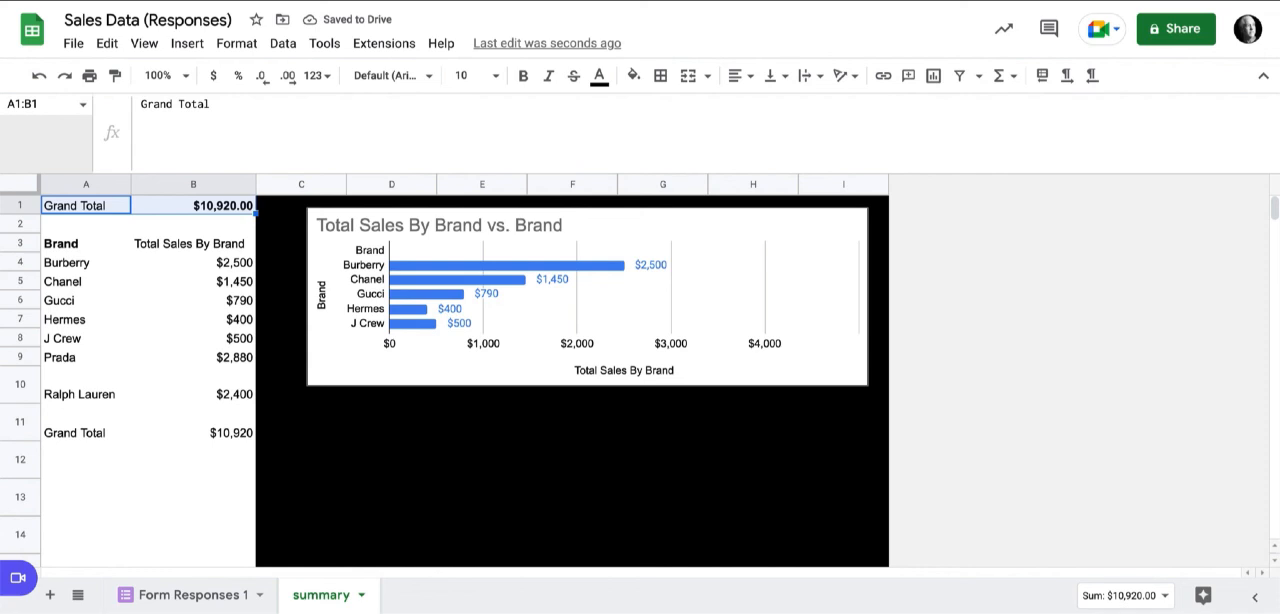
key(ctrl+b)
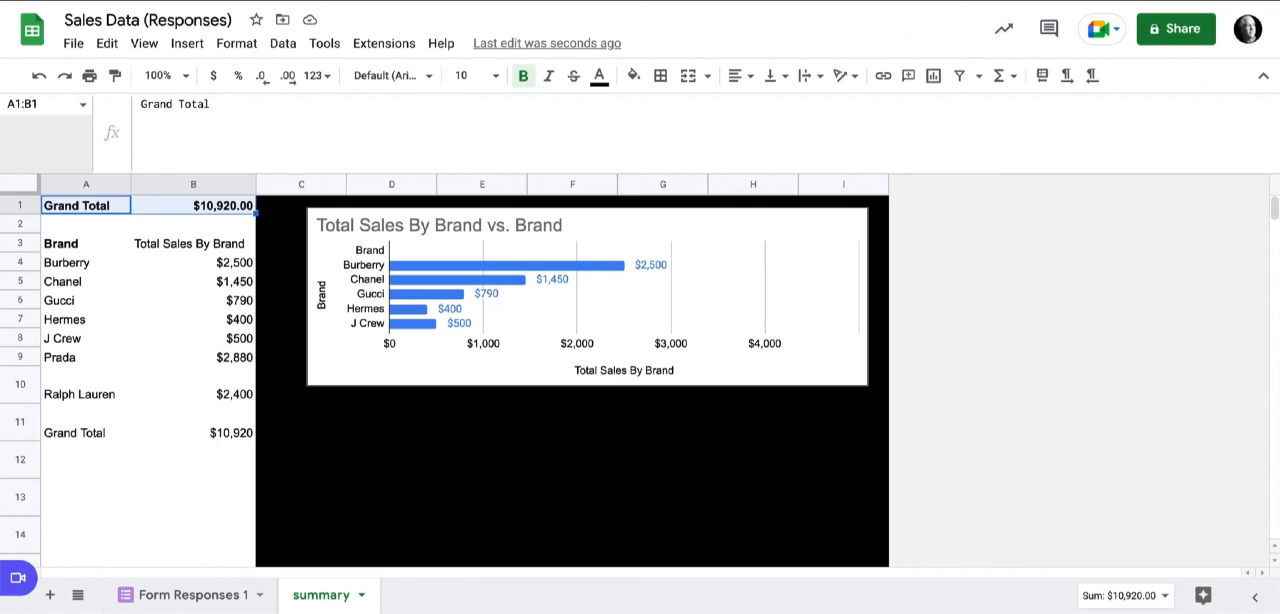
Select cell A3 with the combined QUERY formula.
click(86, 244)
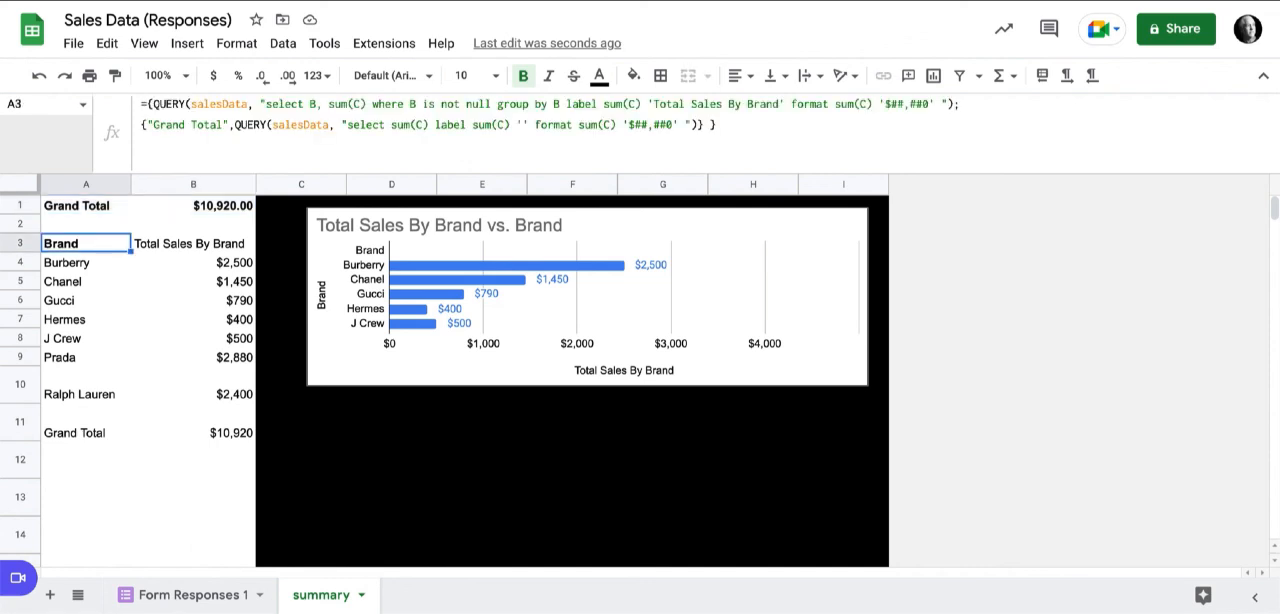